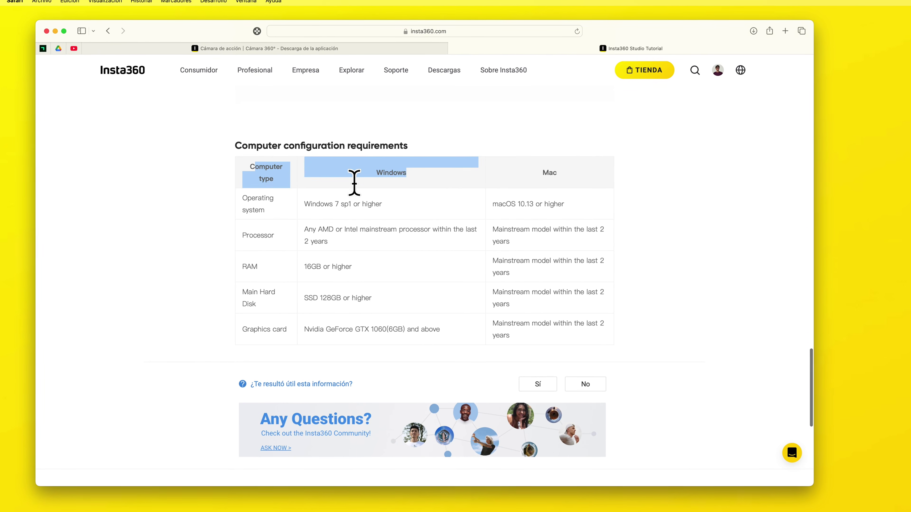
Open the Insta360 Studio download page from the Descargas section of the Insta360 website.
{"action": "left_click", "coordinate": [368, 229]}
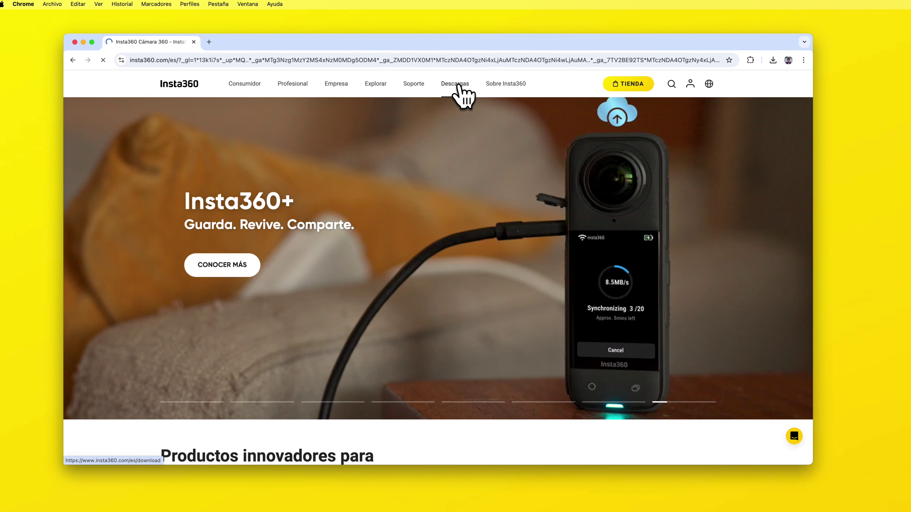
{"action": "left_click", "coordinate": [458, 86]}
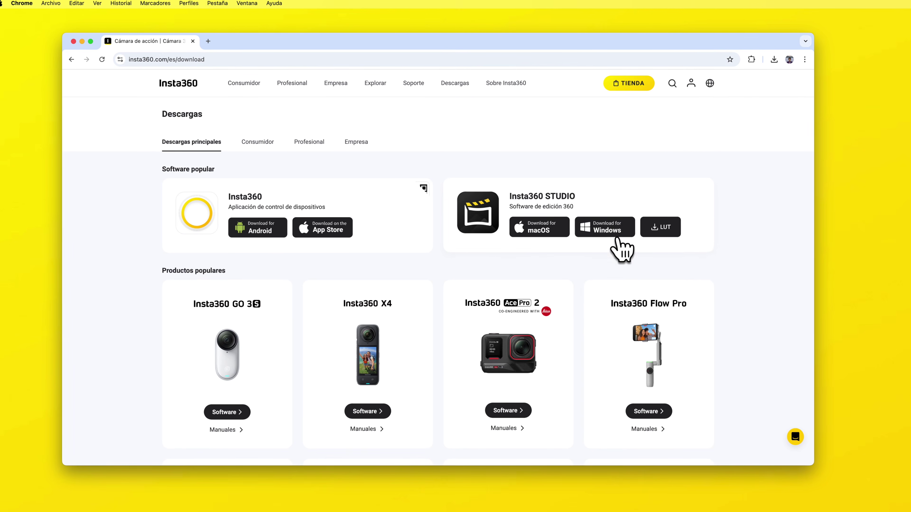
{"action": "left_click", "coordinate": [577, 197]}
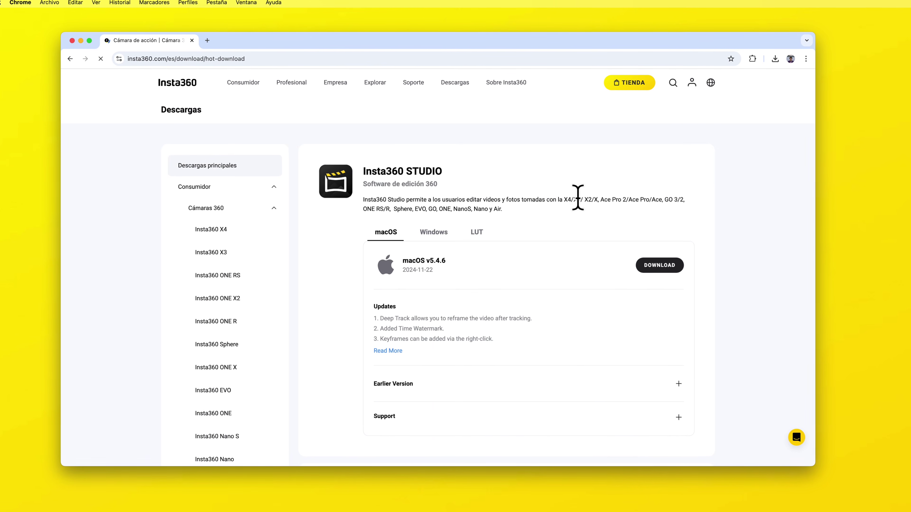
{"action": "scroll", "coordinate": [457, 199], "scroll_direction": "down", "scroll_amount": 2}
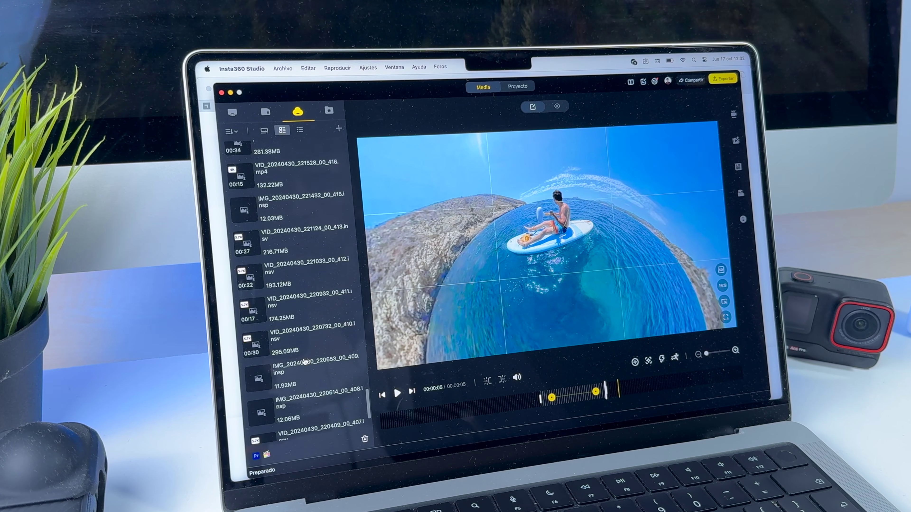
{"action": "scroll", "coordinate": [304, 360], "scroll_direction": "down", "scroll_amount": 2}
{"action": "left_click", "coordinate": [314, 340]}
{"action": "scroll", "coordinate": [315, 340], "scroll_direction": "down", "scroll_amount": 5}
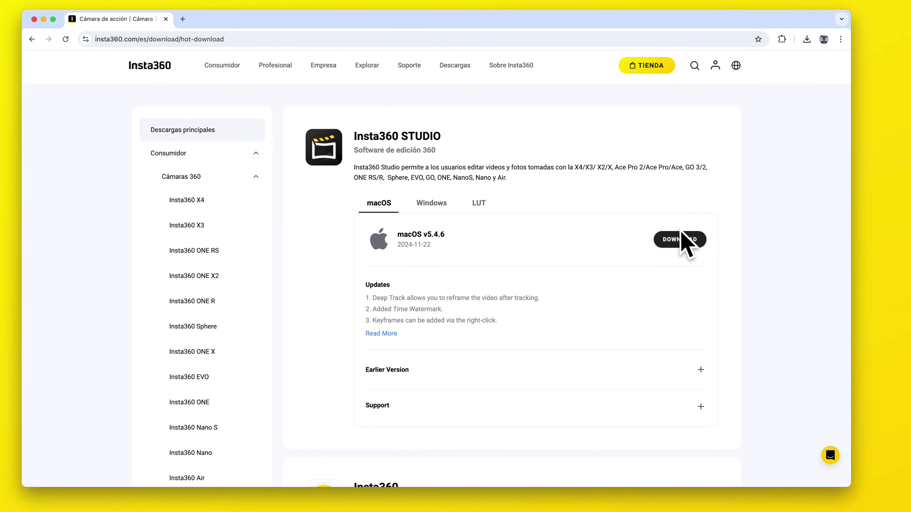
Download Insta360 Studio v5.4.6 for macOS and request the download of the Windows v5.4.6 version.
{"action": "left_click", "coordinate": [682, 236]}
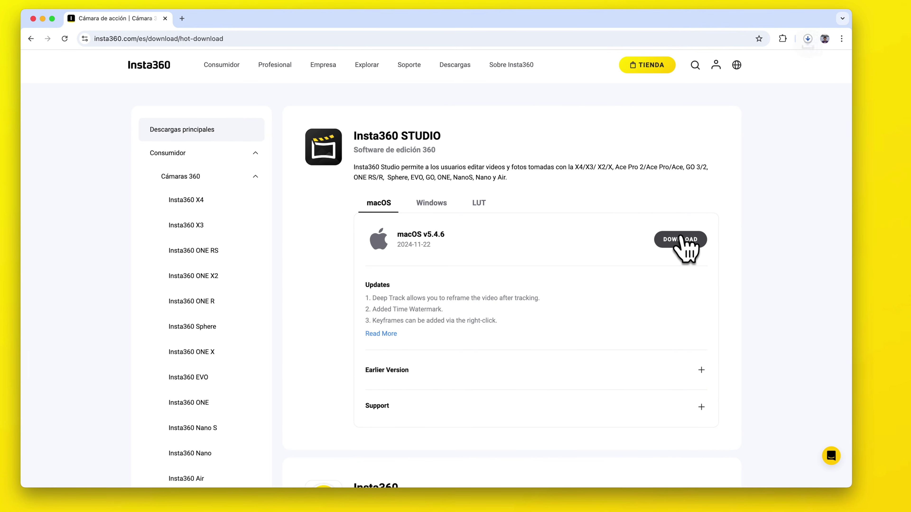
{"action": "left_click", "coordinate": [432, 204]}
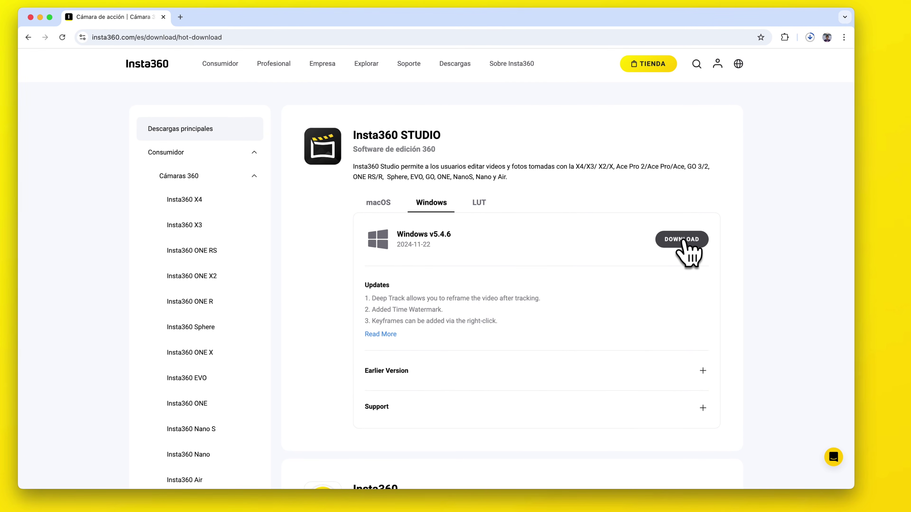
{"action": "left_click", "coordinate": [682, 240]}
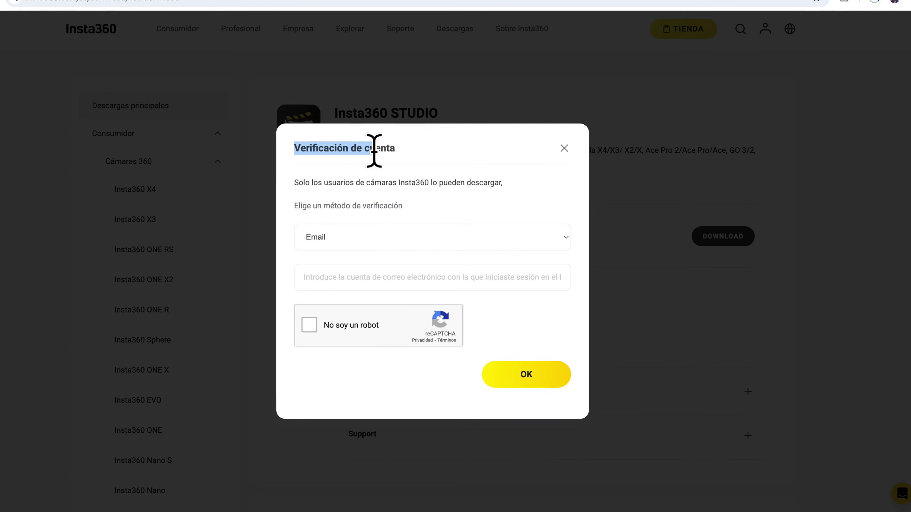
Choose Número de serie as the account verification method for the download.
{"action": "left_click", "coordinate": [373, 216]}
{"action": "left_click", "coordinate": [394, 235]}
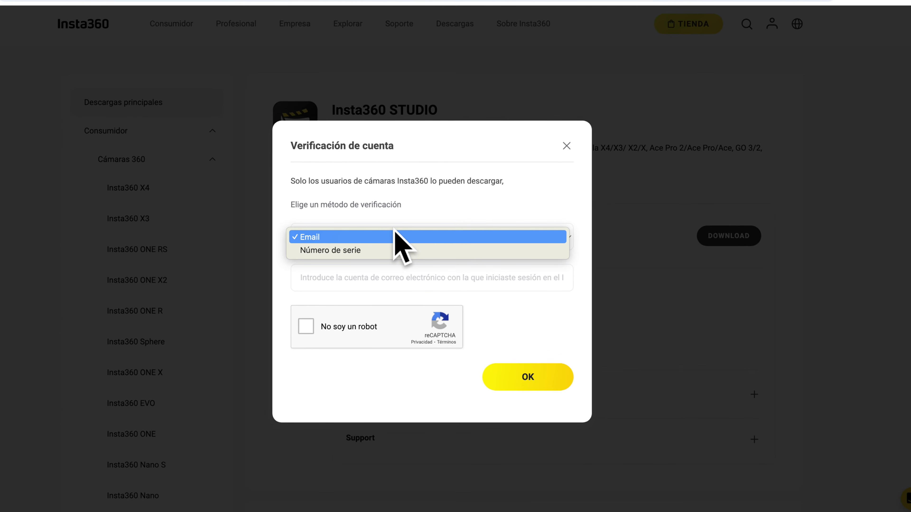
{"action": "left_click", "coordinate": [396, 249]}
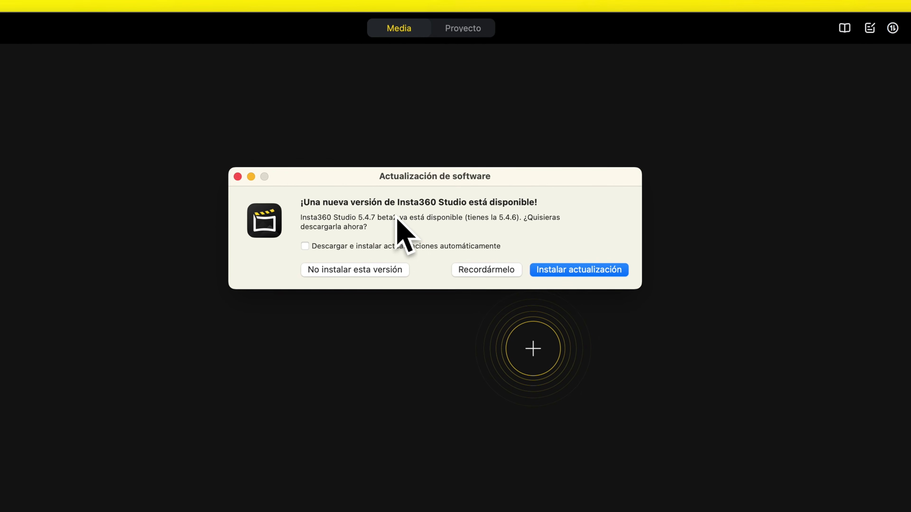
Switch to Insta360 Studio and install the offered 5.4.7 beta update.
{"action": "left_click", "coordinate": [578, 270]}
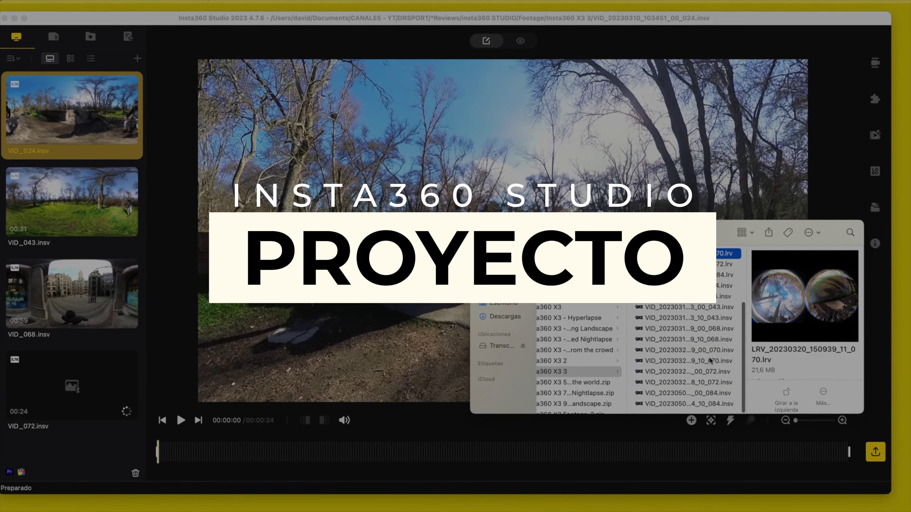
Import the LRV and both VID files of clip 070 from the Insta360 X3 3 folder into the media list.
{"action": "left_click", "coordinate": [690, 351], "text": "super"}
{"action": "left_click", "coordinate": [706, 361], "text": "super"}
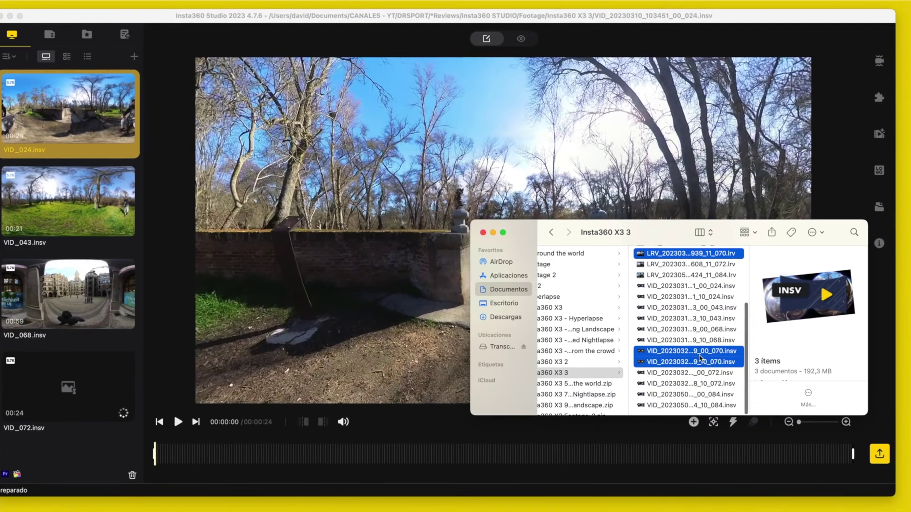
{"action": "left_click_drag", "start_coordinate": [706, 361], "coordinate": [319, 284]}
{"action": "left_click", "coordinate": [76, 36]}
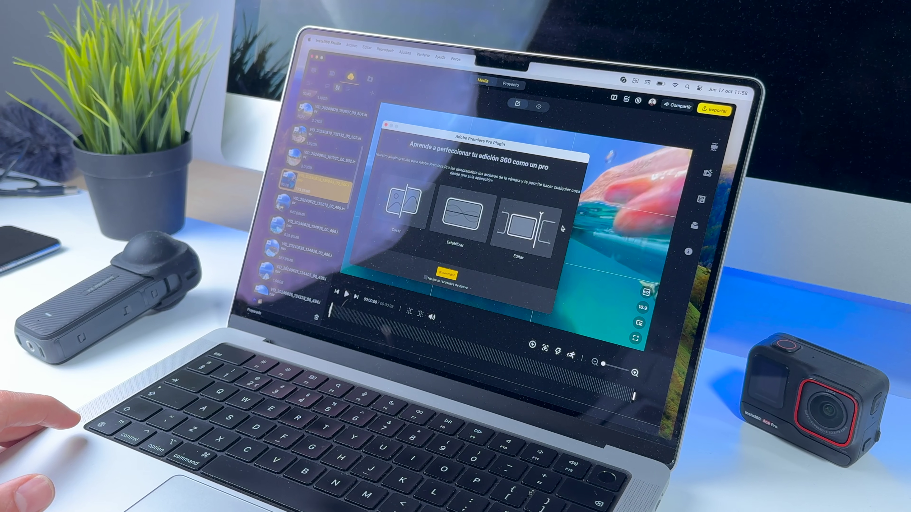
{"action": "left_click", "coordinate": [446, 279]}
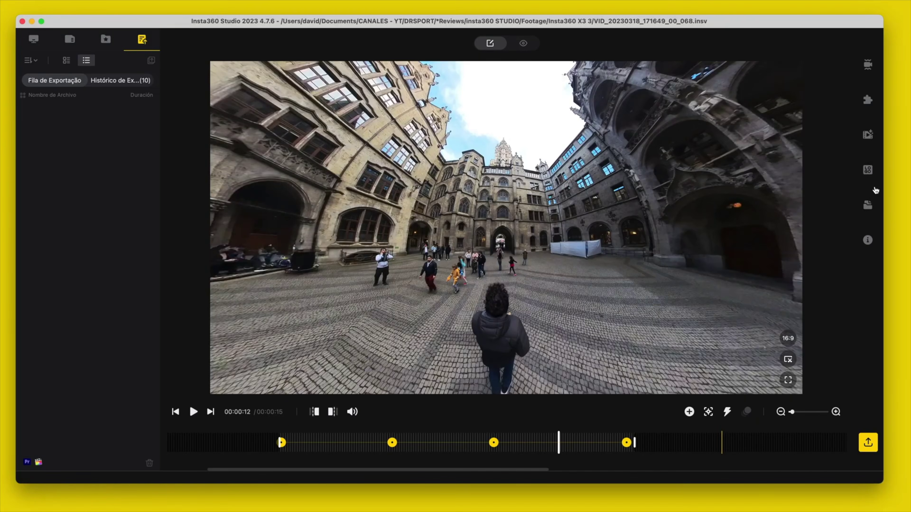
Create a second project for the city courtyard clip in Gestión de proyectos.
{"action": "left_click", "coordinate": [868, 204]}
{"action": "mouse_move", "coordinate": [757, 84]}
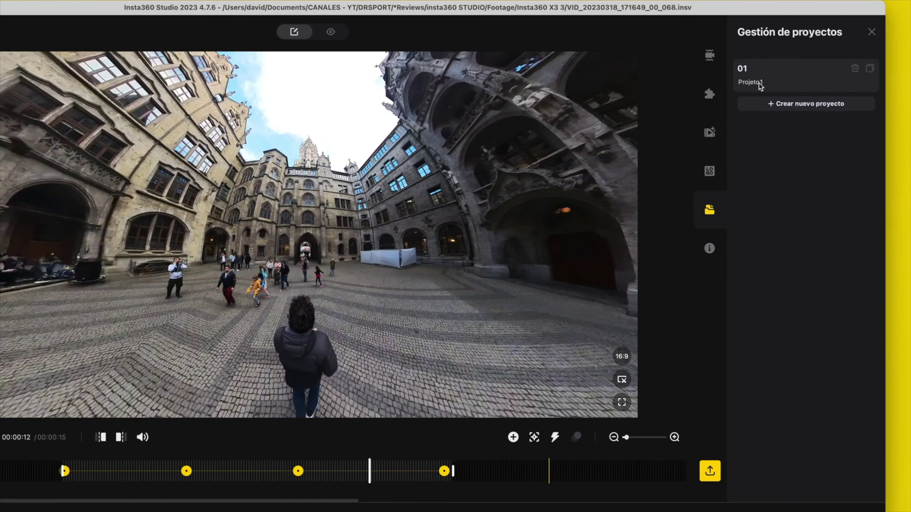
{"action": "left_click", "coordinate": [789, 104]}
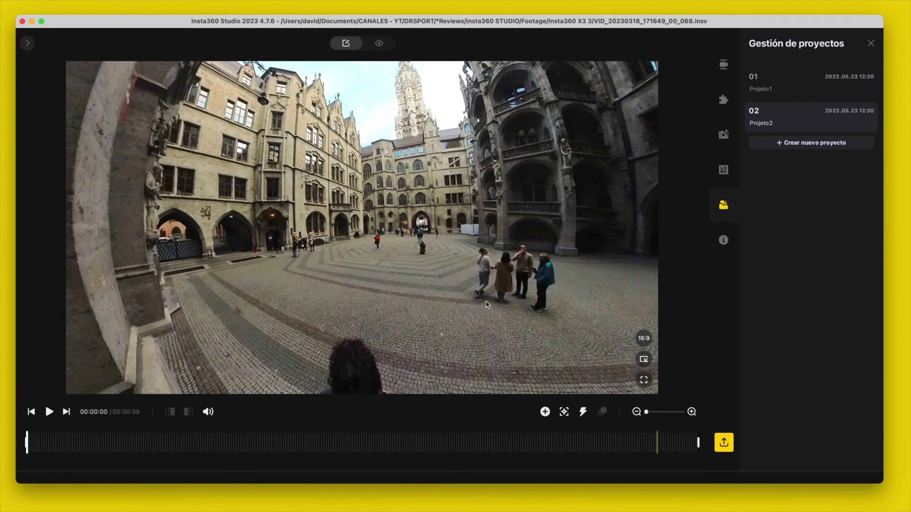
{"action": "left_click_drag", "start_coordinate": [64, 443], "coordinate": [41, 449]}
Switch to project 01 of the courtyard clip and rename it, starting with "Tiny P".
{"action": "left_click", "coordinate": [805, 87]}
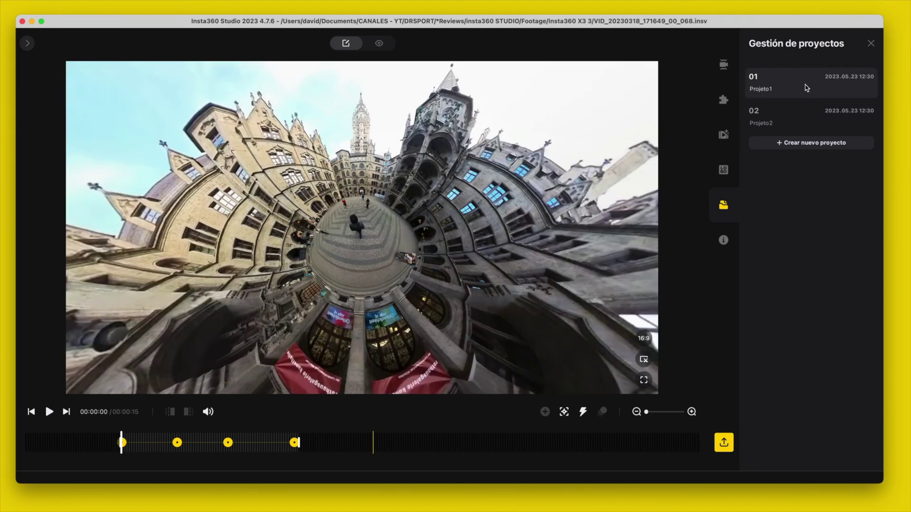
{"action": "double_click", "coordinate": [776, 93]}
{"action": "type", "text": "Tiny "}
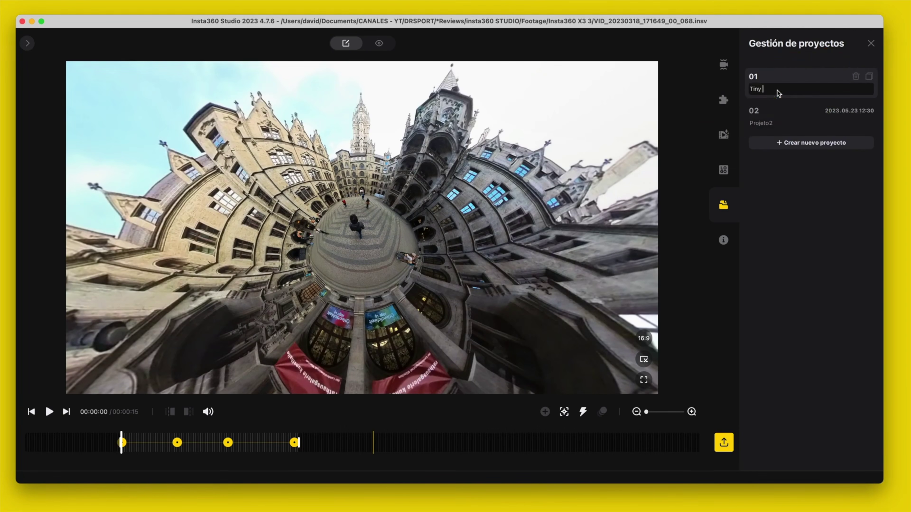
{"action": "type", "text": "P"}
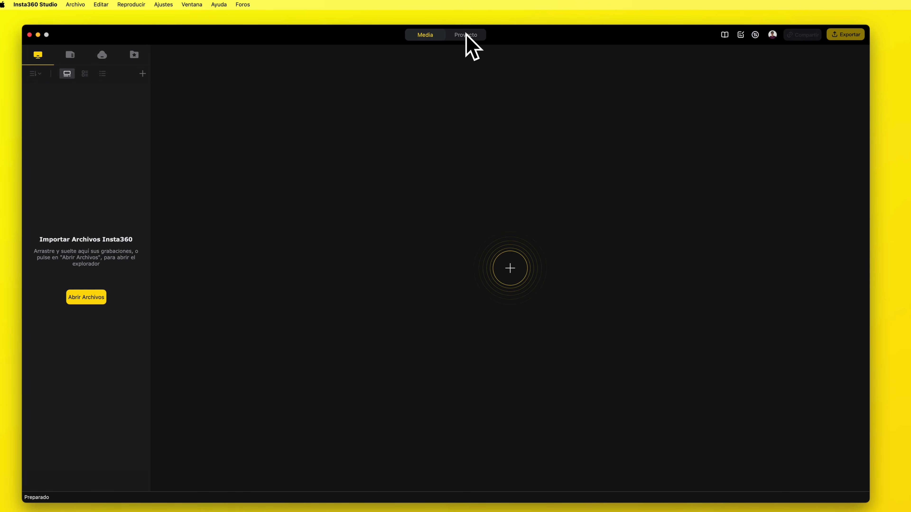
Start a new project in Proyecto mode and name it Pruebas Studio 2025.
{"action": "left_click", "coordinate": [465, 34]}
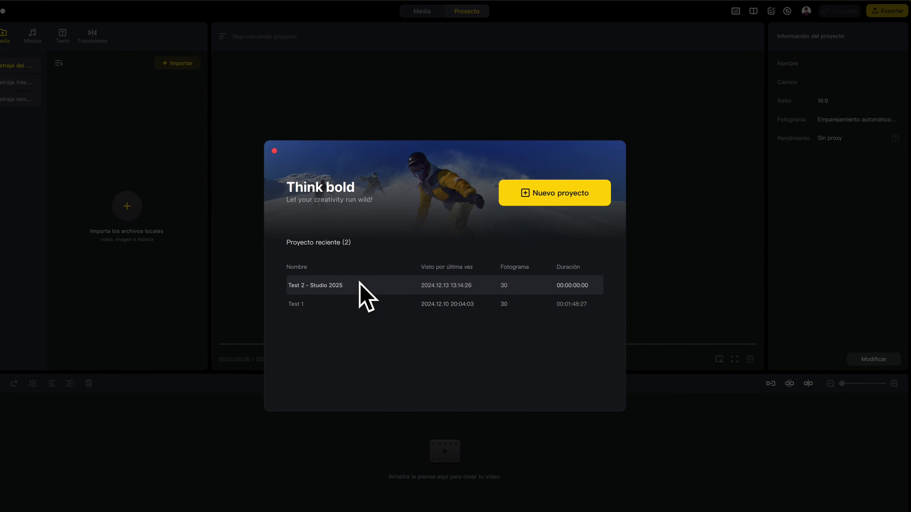
{"action": "left_click", "coordinate": [547, 194]}
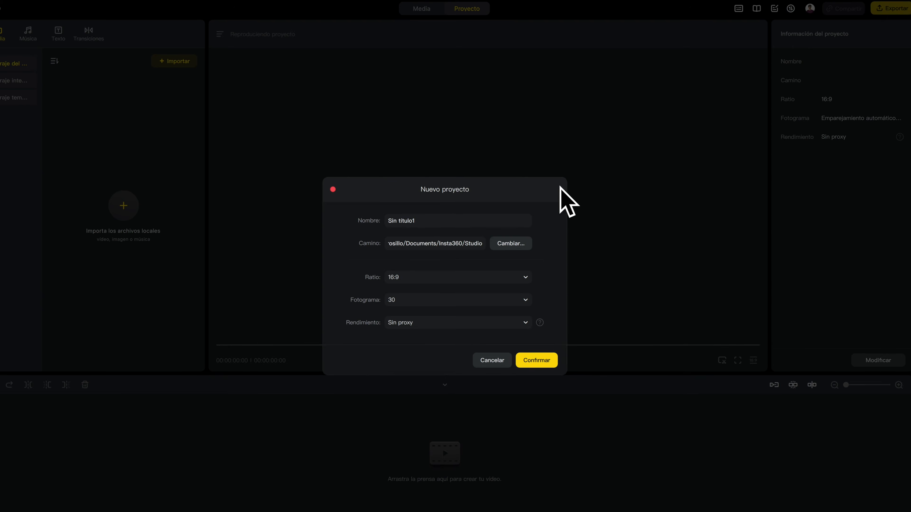
{"action": "double_click", "coordinate": [451, 219]}
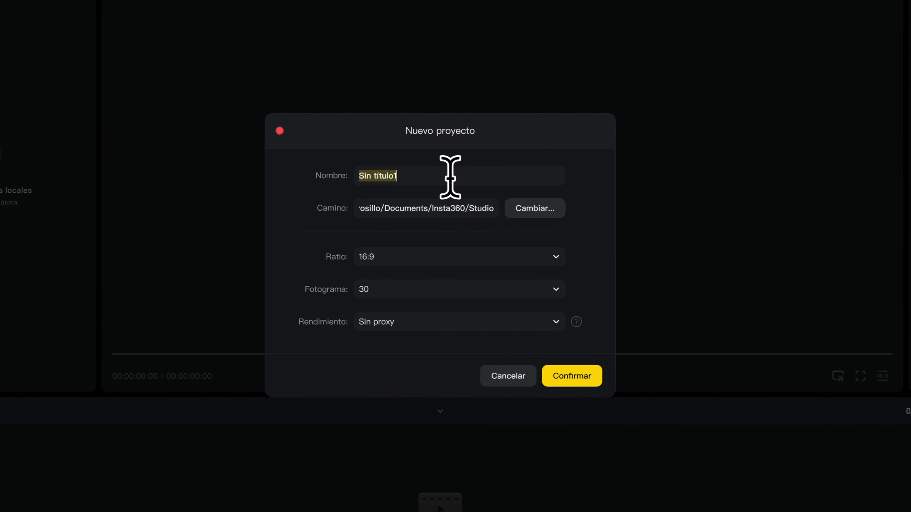
{"action": "type", "text": "Pruebas Studio 2025"}
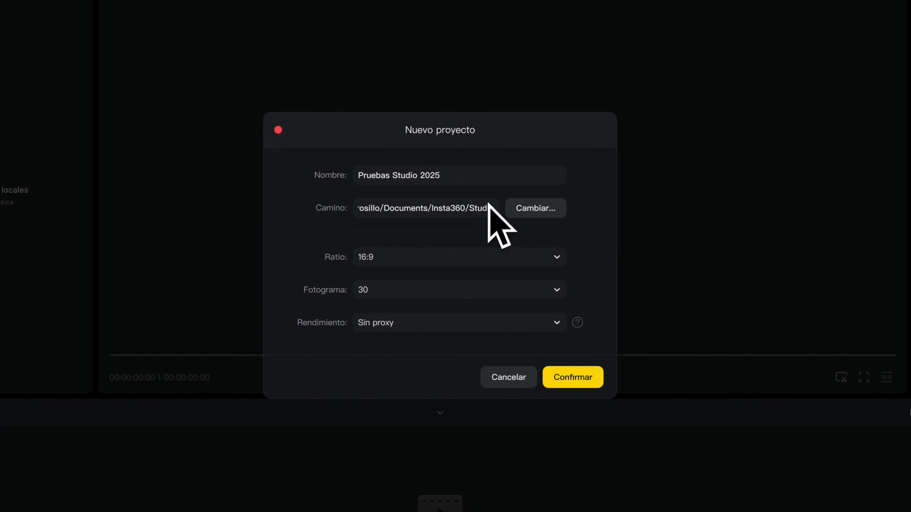
Browse the save location of the new project without changing it, and choose the 16:9 ratio.
{"action": "left_click", "coordinate": [524, 205]}
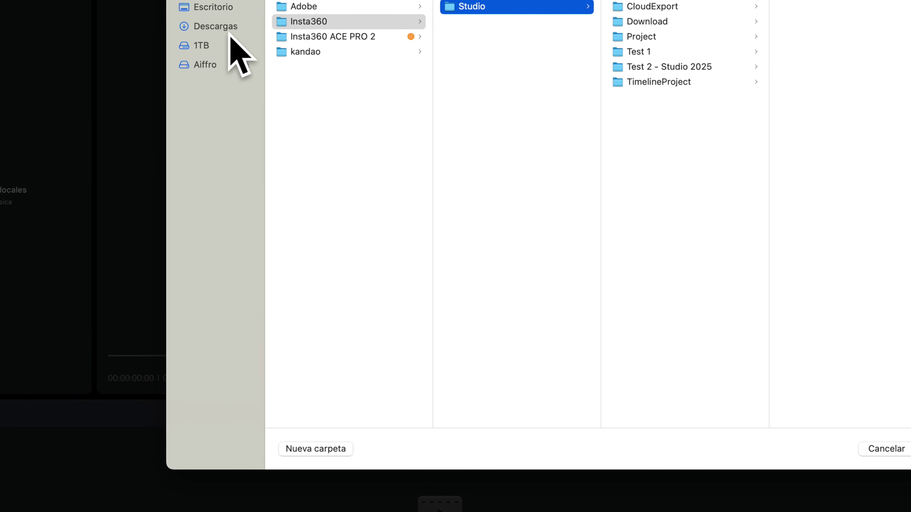
{"action": "key", "text": "Escape"}
{"action": "left_click", "coordinate": [466, 258]}
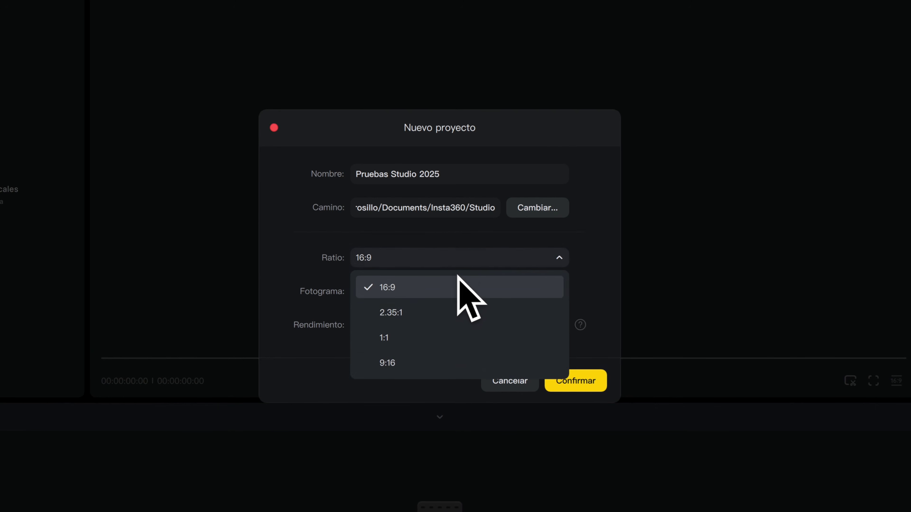
{"action": "left_click", "coordinate": [441, 305]}
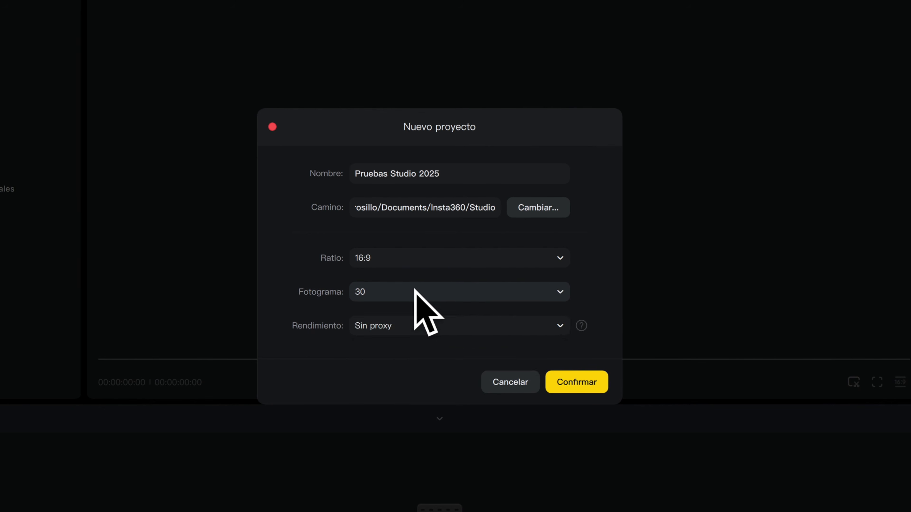
Try a frame rate of 60 for the new project, and set it to 30.
{"action": "left_click", "coordinate": [466, 293]}
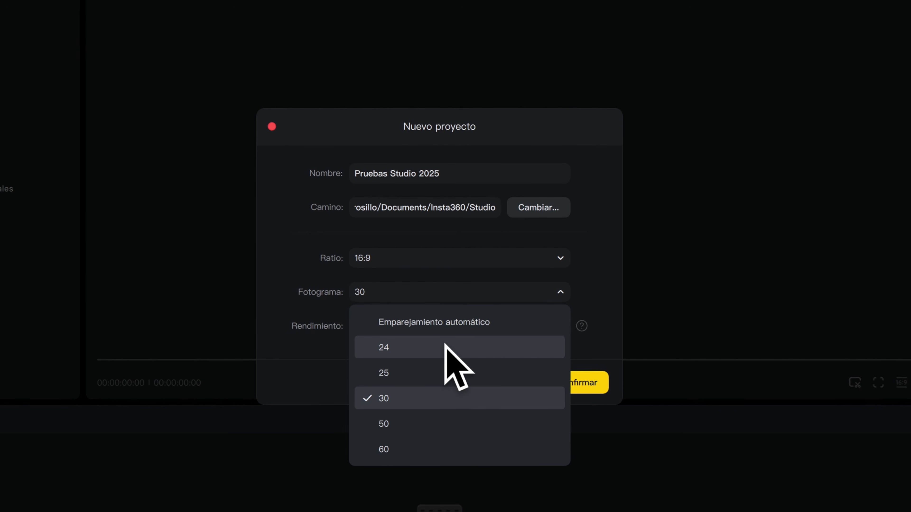
{"action": "left_click", "coordinate": [425, 447]}
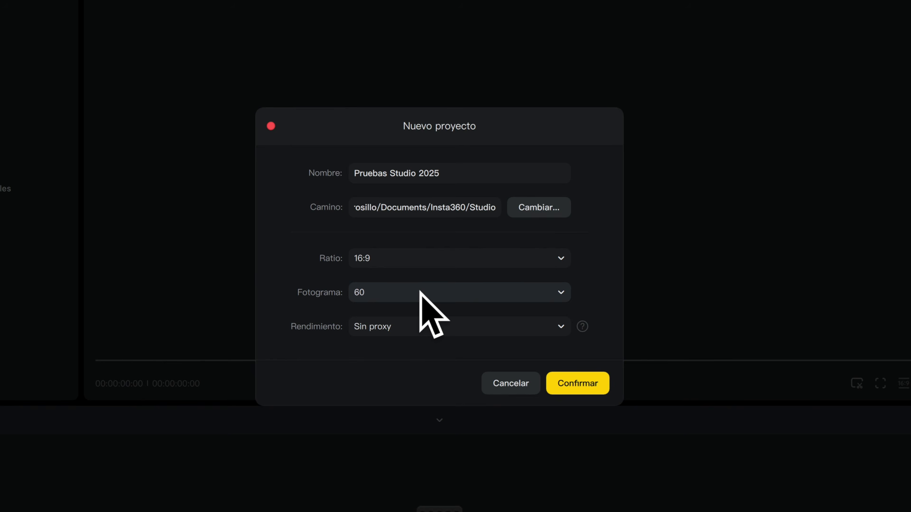
{"action": "left_click", "coordinate": [420, 292]}
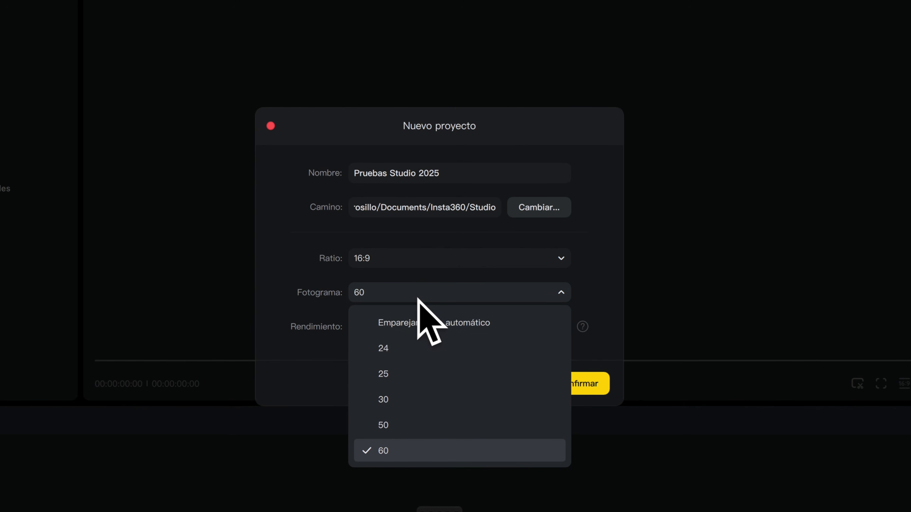
{"action": "left_click", "coordinate": [411, 395]}
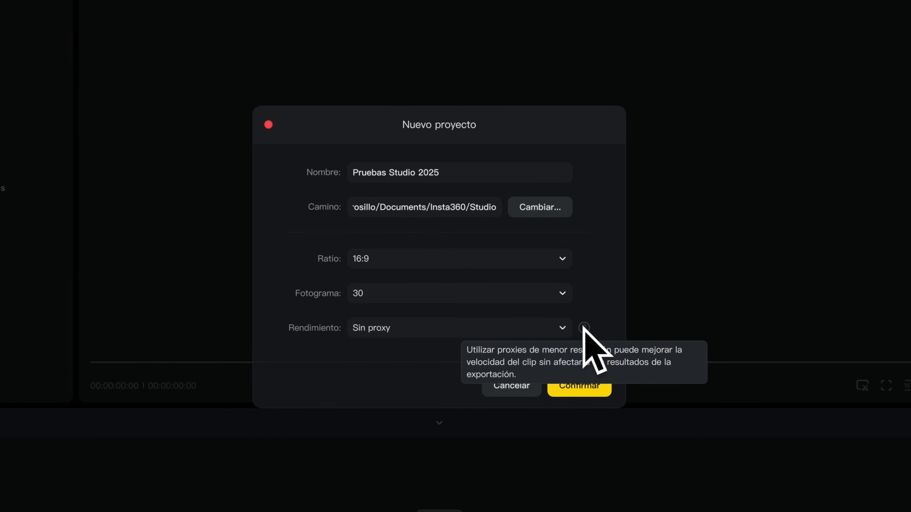
Try the 480p and 720p proxy options, and create the project with Rendimiento set to Sin proxy.
{"action": "left_click", "coordinate": [505, 324]}
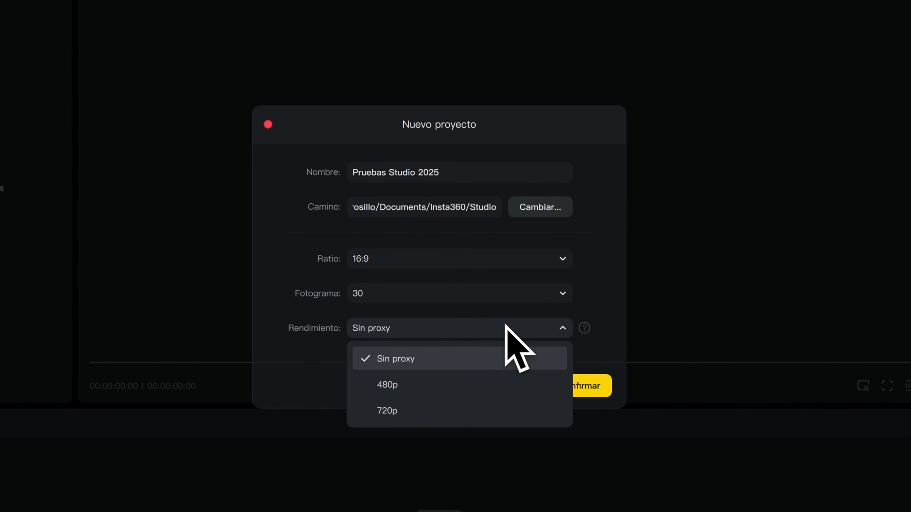
{"action": "left_click", "coordinate": [501, 382]}
{"action": "left_click", "coordinate": [453, 327]}
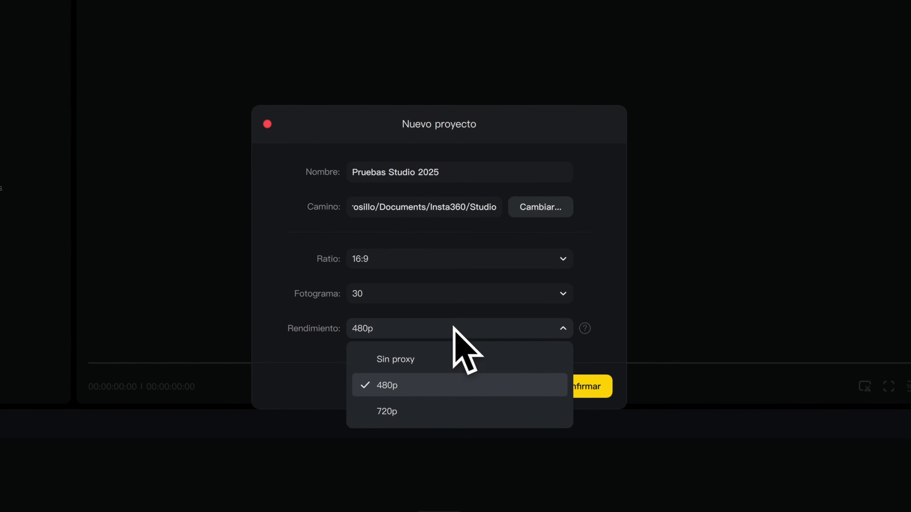
{"action": "left_click", "coordinate": [453, 410]}
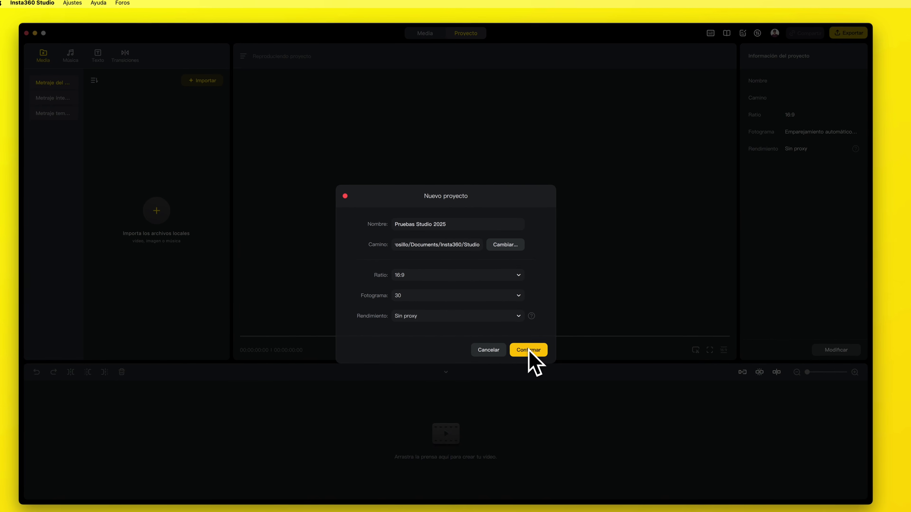
{"action": "left_click", "coordinate": [529, 350]}
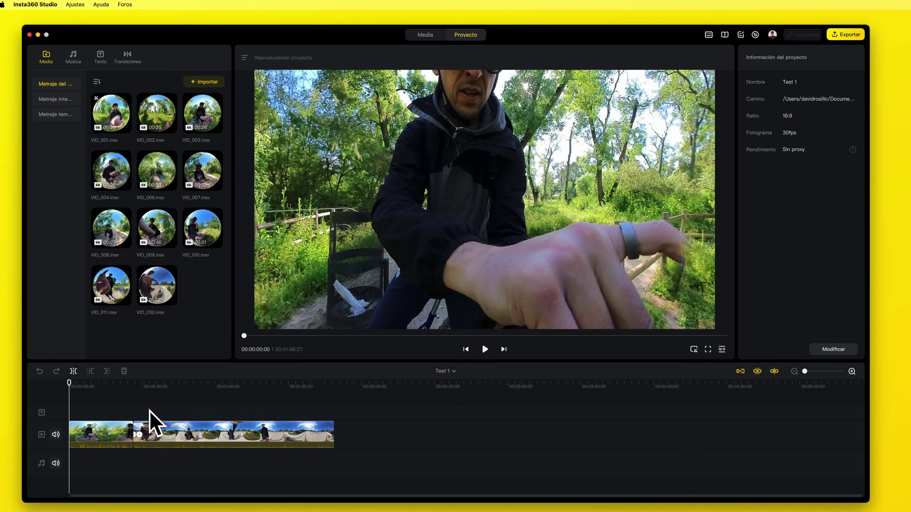
Scrub through both clips of the Test 1 timeline and place the playhead at about 17 seconds in the first clip.
{"action": "left_click_drag", "start_coordinate": [150, 418], "coordinate": [234, 412]}
{"action": "left_click", "coordinate": [270, 427]}
{"action": "left_click", "coordinate": [122, 434]}
{"action": "left_click", "coordinate": [108, 422]}
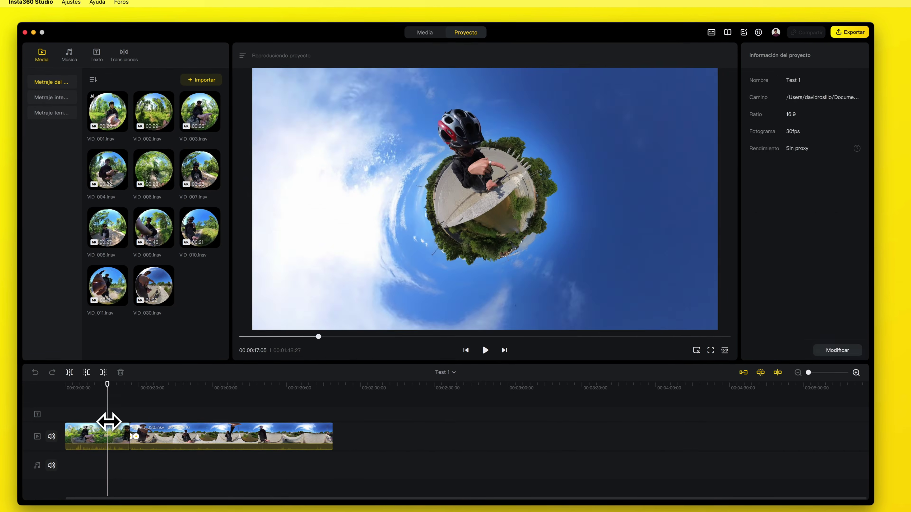
Select the first clip on the Test 1 timeline, and look along the video edit in Final Cut Pro.
{"action": "left_click", "coordinate": [111, 436]}
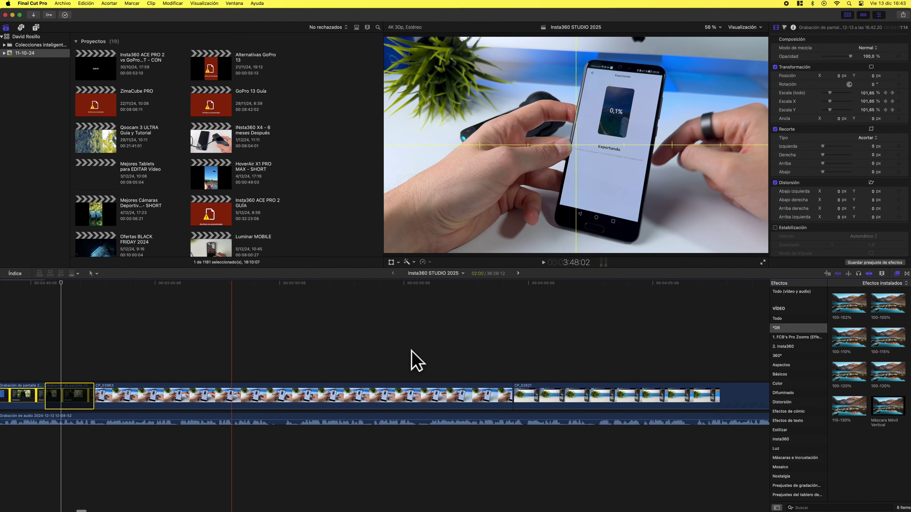
{"action": "scroll", "coordinate": [416, 361], "scroll_direction": "right", "scroll_amount": 5}
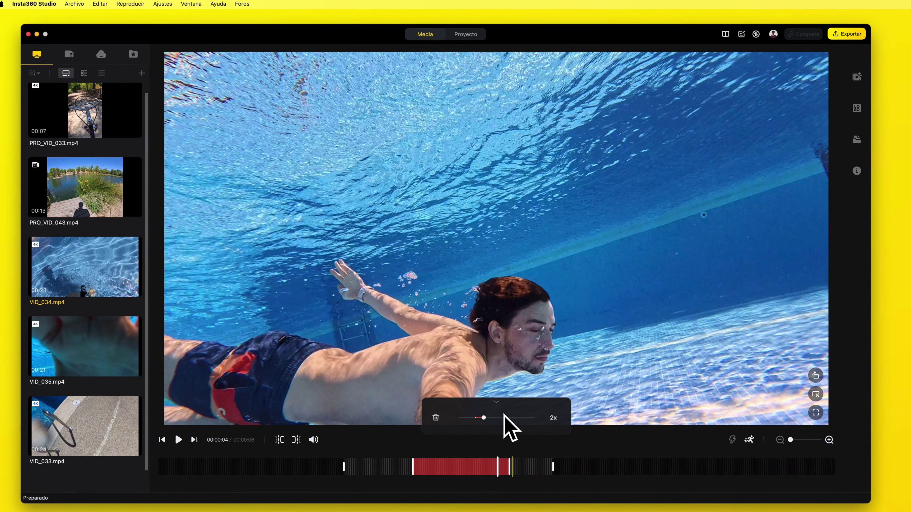
In Insta360 Studio, increase the speed of the fast section of VID_034.mp4 and tighten the section's start.
{"action": "left_click_drag", "start_coordinate": [484, 418], "coordinate": [509, 418]}
{"action": "left_click_drag", "start_coordinate": [400, 468], "coordinate": [460, 472]}
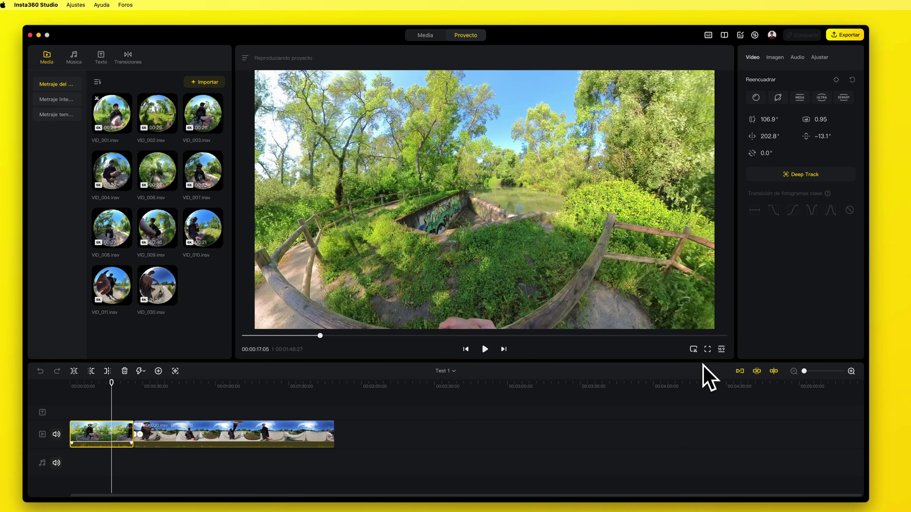
Load the single-lens MP4 clips into the Media workspace and preview PRO_VID_043.mp4.
{"action": "left_click", "coordinate": [425, 36]}
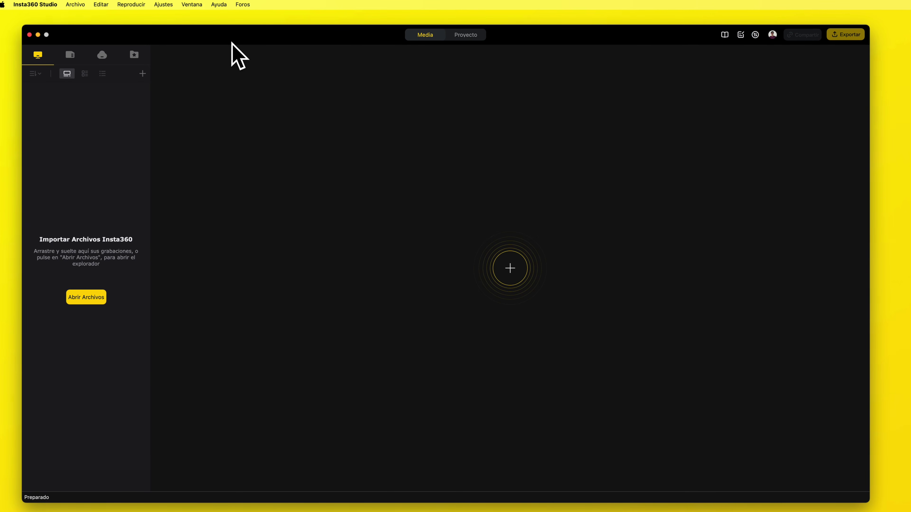
{"action": "left_click", "coordinate": [468, 249]}
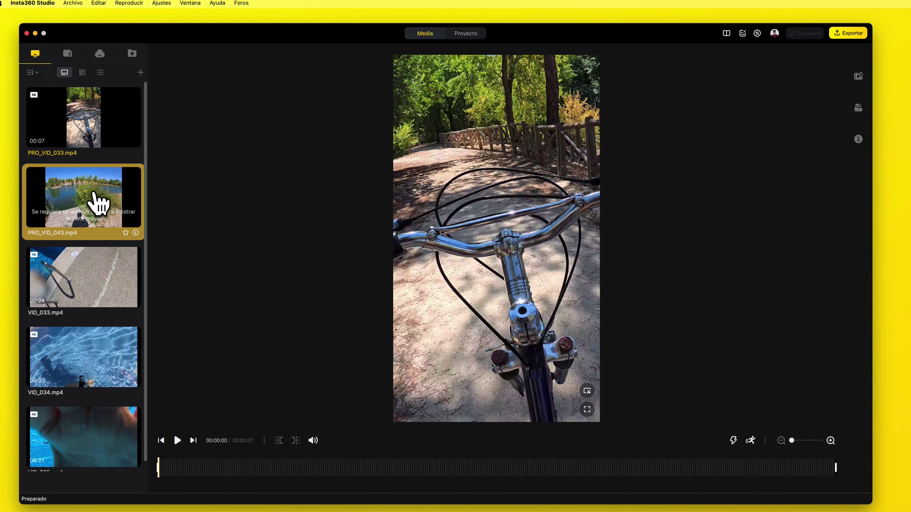
{"action": "left_click", "coordinate": [100, 203]}
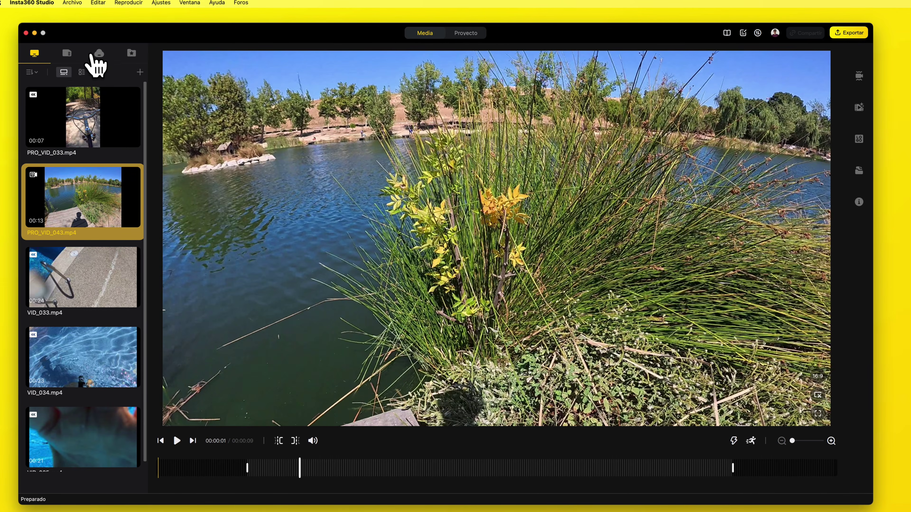
{"action": "left_click", "coordinate": [67, 54]}
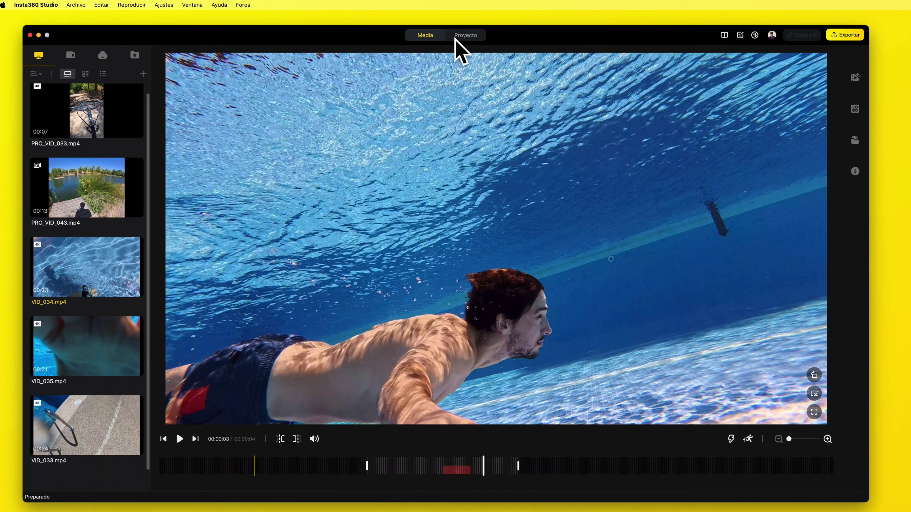
Return to the project workspace and review the Atajo shortcut list, the Centro de Tareas and the account area.
{"action": "left_click", "coordinate": [468, 36]}
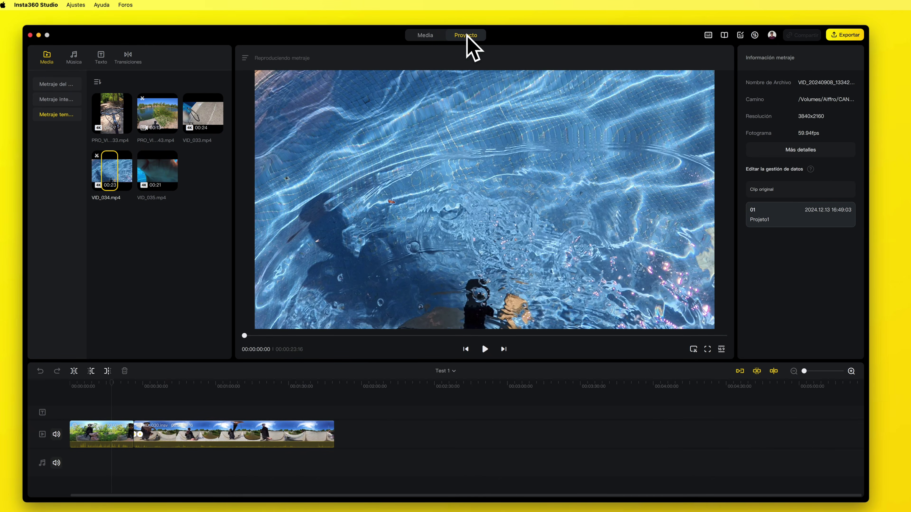
{"action": "left_click", "coordinate": [709, 35]}
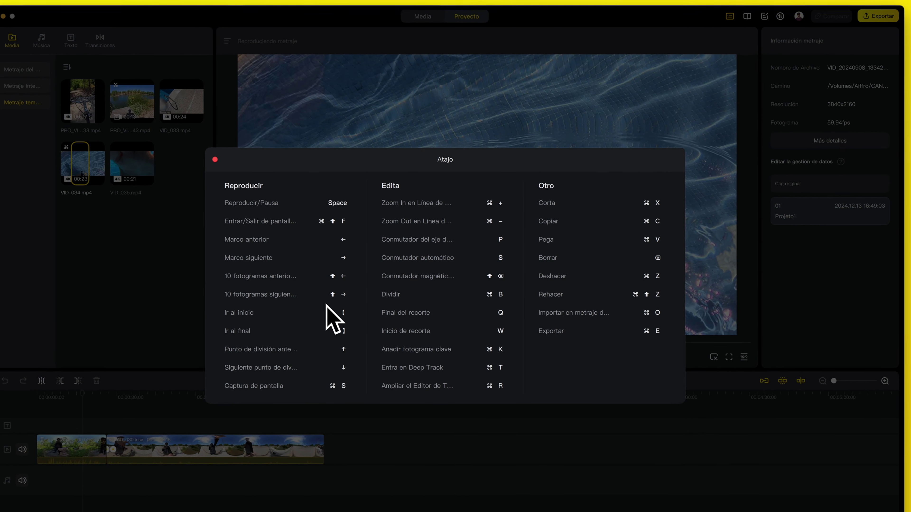
{"action": "left_click", "coordinate": [212, 158]}
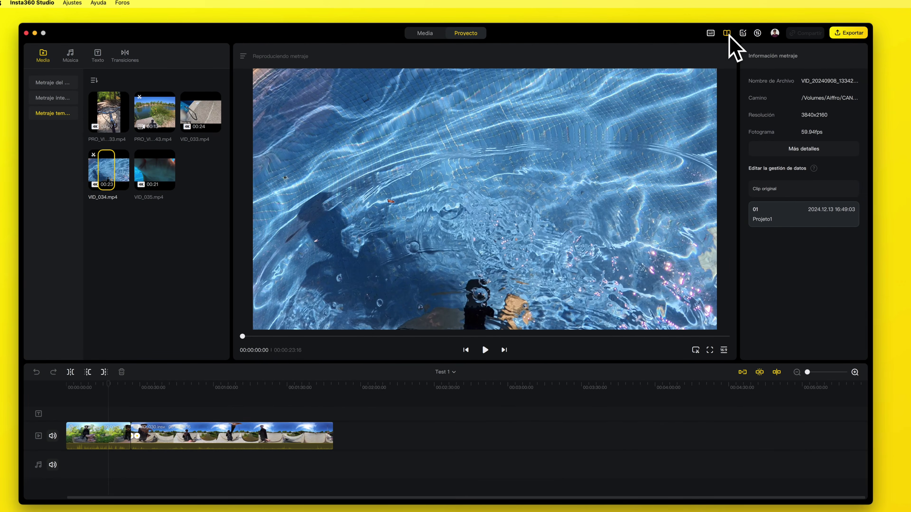
{"action": "left_click", "coordinate": [757, 33]}
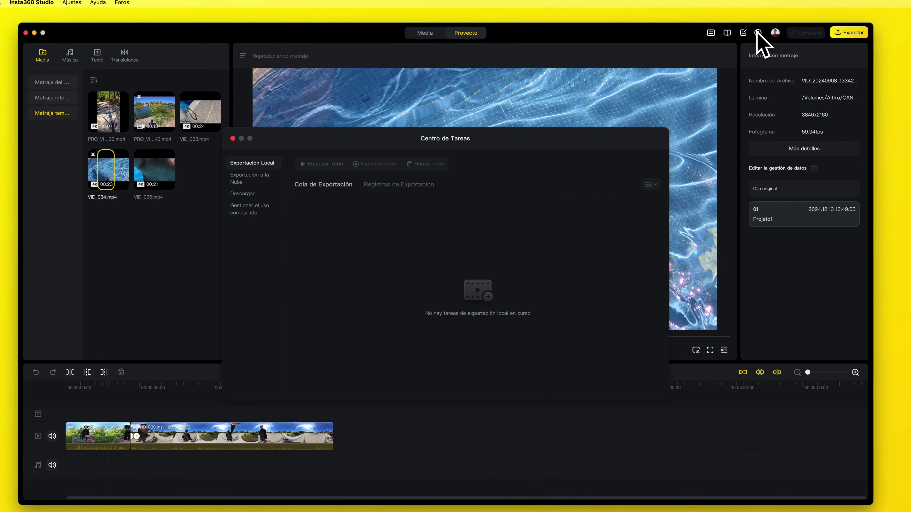
{"action": "left_click", "coordinate": [232, 138]}
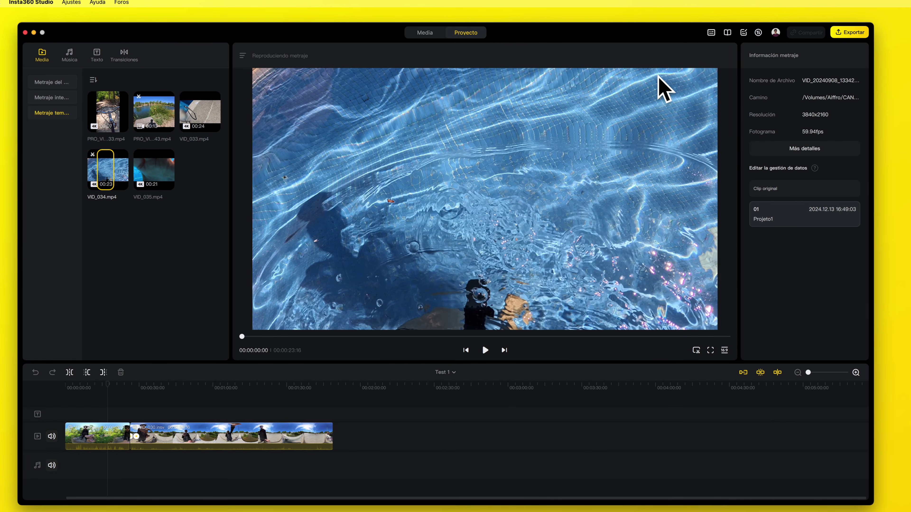
{"action": "left_click", "coordinate": [776, 32]}
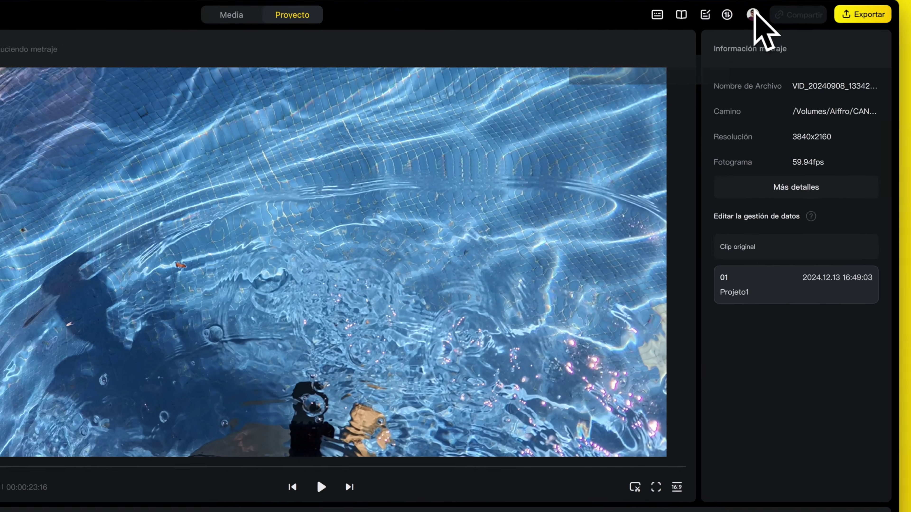
{"action": "left_click", "coordinate": [776, 32]}
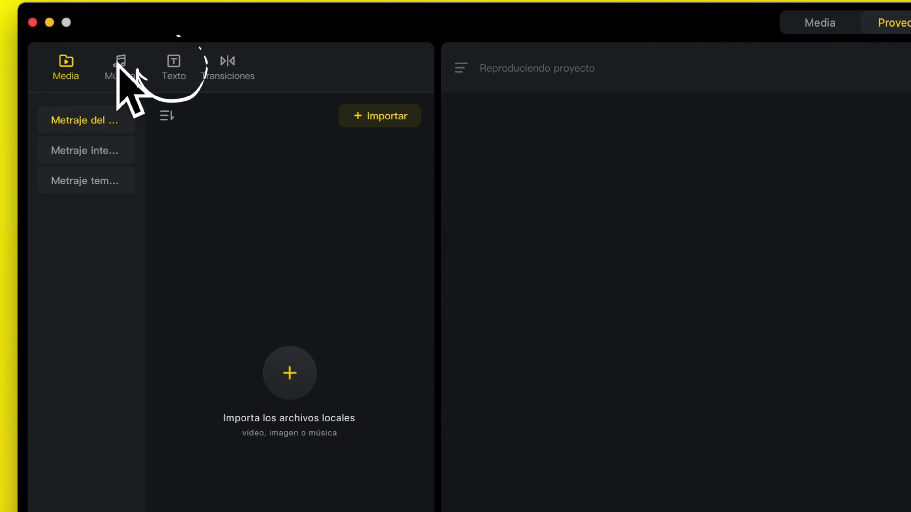
Browse the project's music library, text templates and transitions.
{"action": "left_click", "coordinate": [126, 64]}
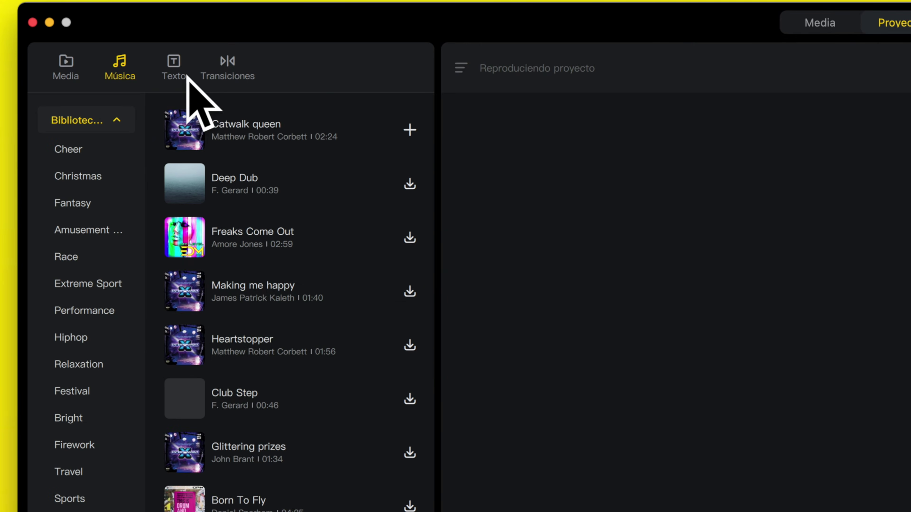
{"action": "left_click", "coordinate": [174, 60]}
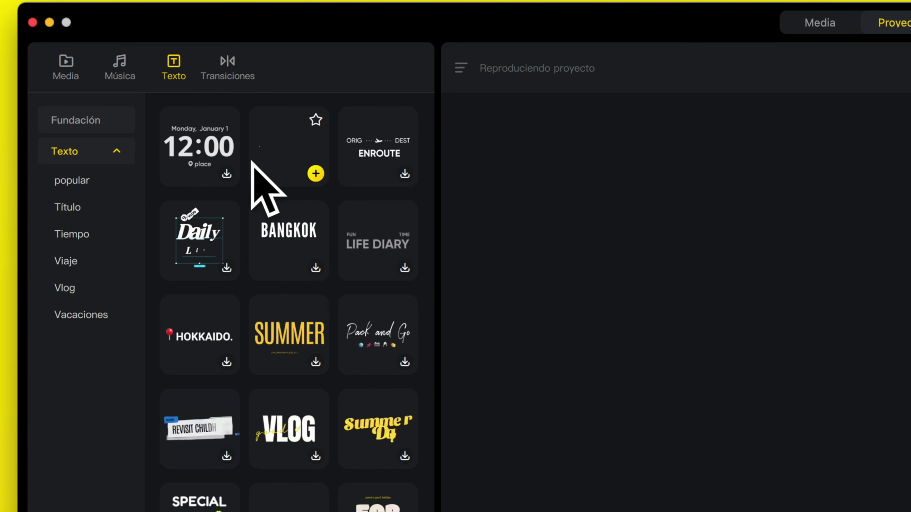
{"action": "left_click", "coordinate": [237, 67]}
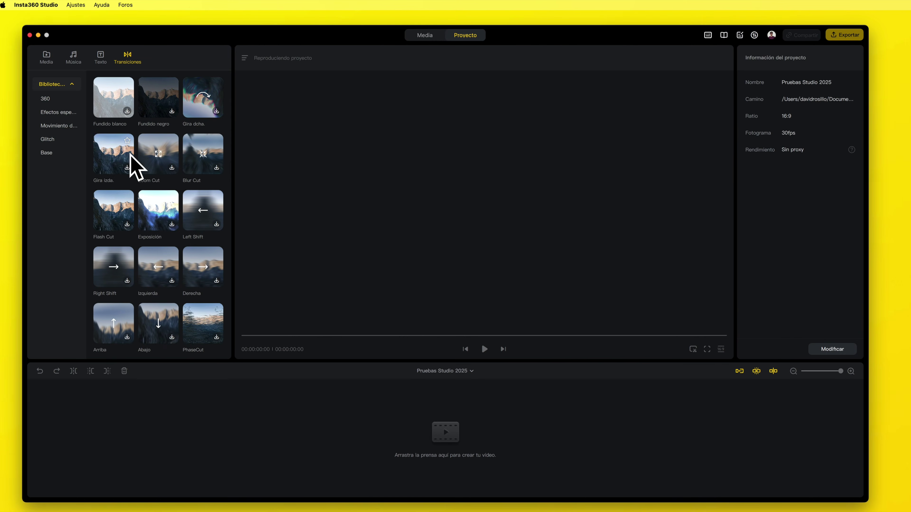
{"action": "left_click", "coordinate": [89, 61]}
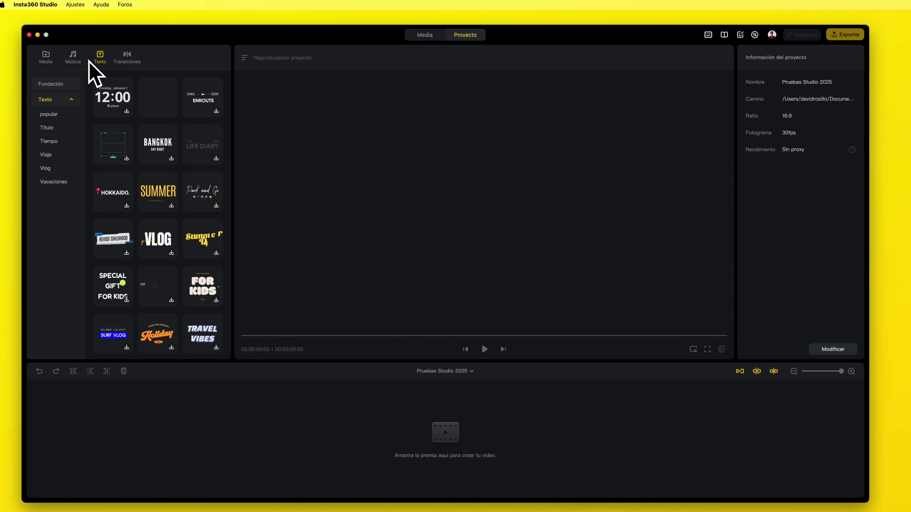
Import the 13 .insv files numbered 498 to 511 from the card's Camera01 folder into the project footage.
{"action": "left_click", "coordinate": [44, 57]}
{"action": "left_click", "coordinate": [153, 211]}
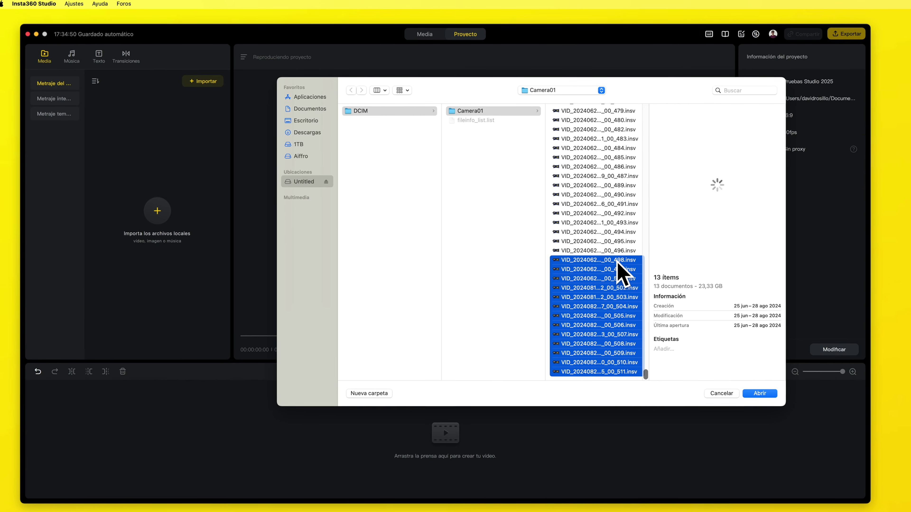
{"action": "left_click", "coordinate": [755, 396]}
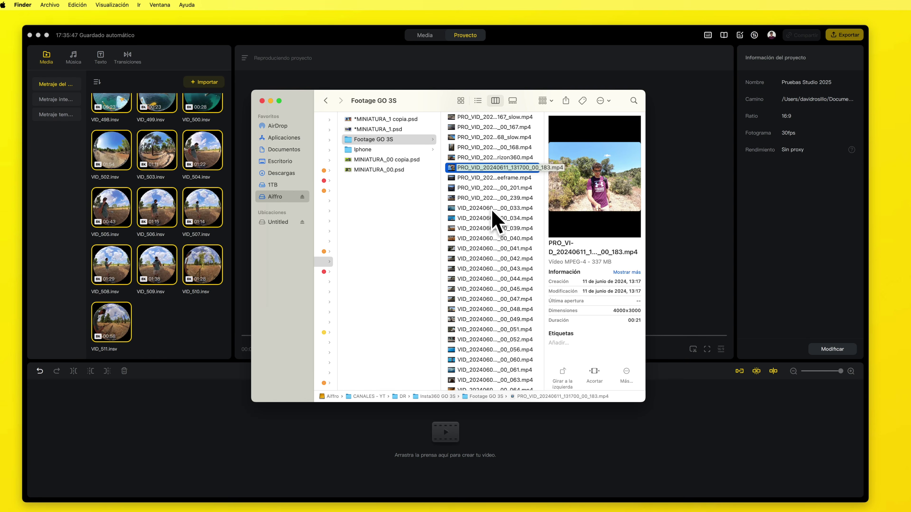
Add the three PRO_VID MP4 files from 168 to 183 in the Footage GO 3S folder to the project footage.
{"action": "left_click", "coordinate": [501, 187]}
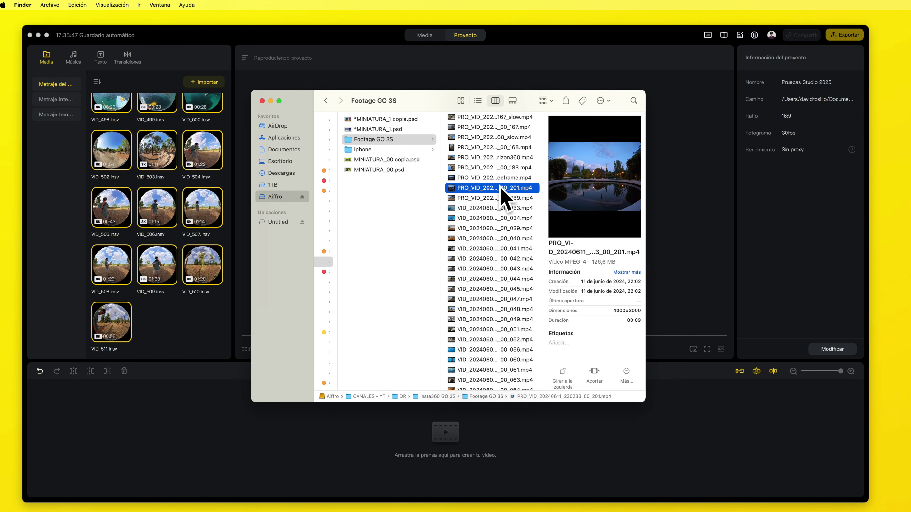
{"action": "left_click", "coordinate": [504, 148]}
{"action": "left_click", "coordinate": [506, 168], "text": "shift"}
{"action": "left_click_drag", "start_coordinate": [505, 165], "coordinate": [195, 330]}
{"action": "left_click", "coordinate": [303, 38]}
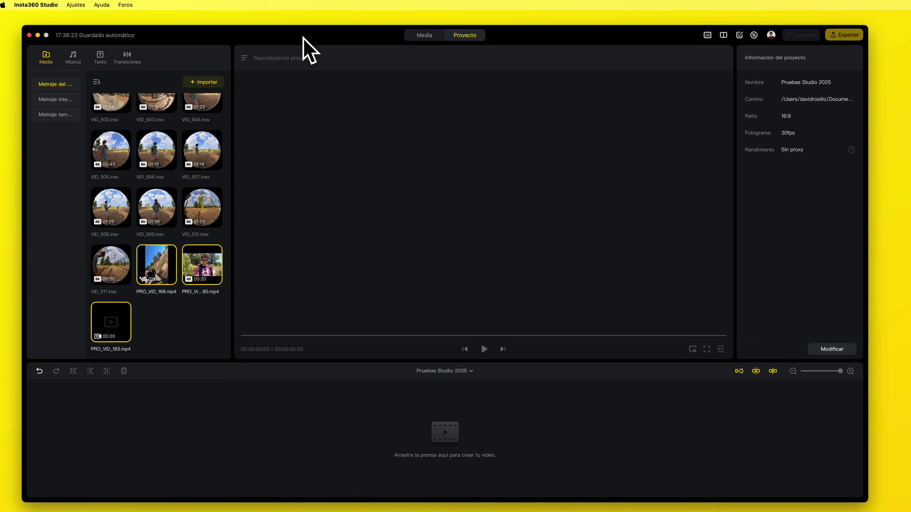
Add VID_029.insv and VID_064.insv from the project footage to the Pruebas Studio 2025 timeline.
{"action": "scroll", "coordinate": [112, 122], "scroll_direction": "up", "scroll_amount": 3}
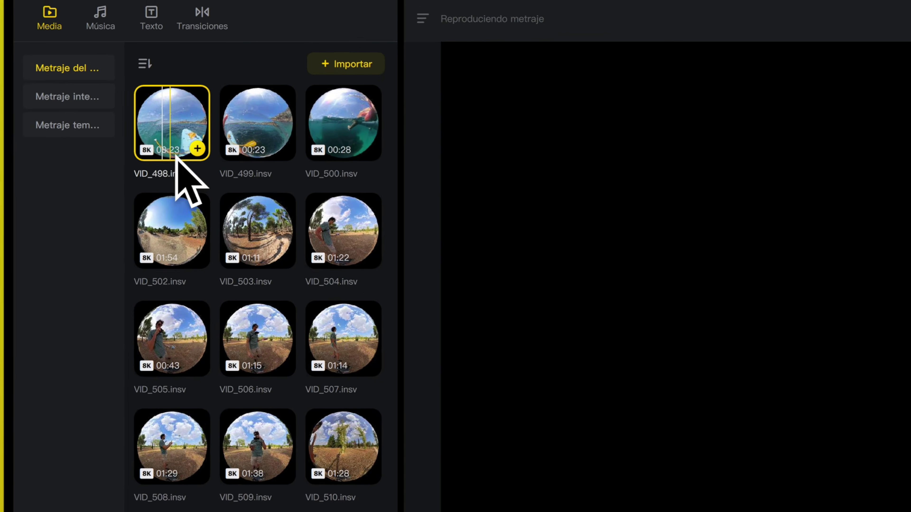
{"action": "scroll", "coordinate": [217, 292], "scroll_direction": "down", "scroll_amount": 5}
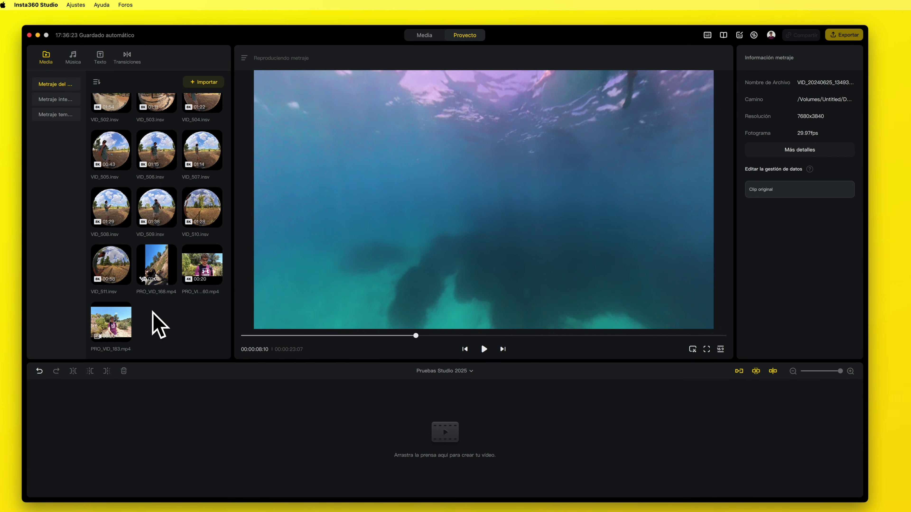
{"action": "scroll", "coordinate": [131, 298], "scroll_direction": "up", "scroll_amount": 3}
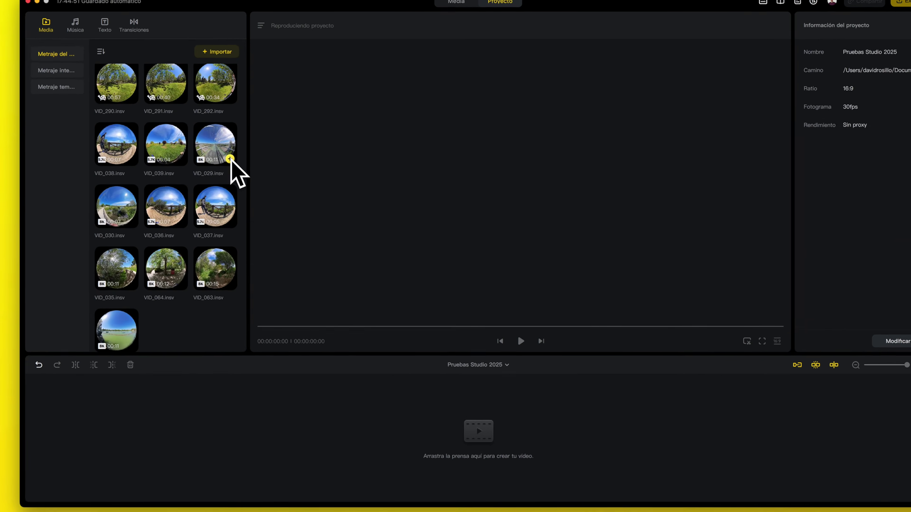
{"action": "left_click", "coordinate": [216, 183]}
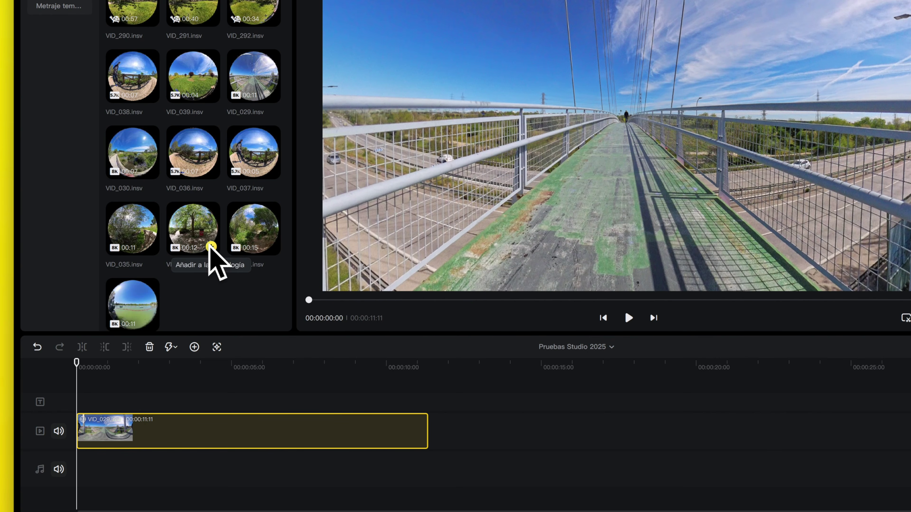
{"action": "left_click", "coordinate": [211, 247]}
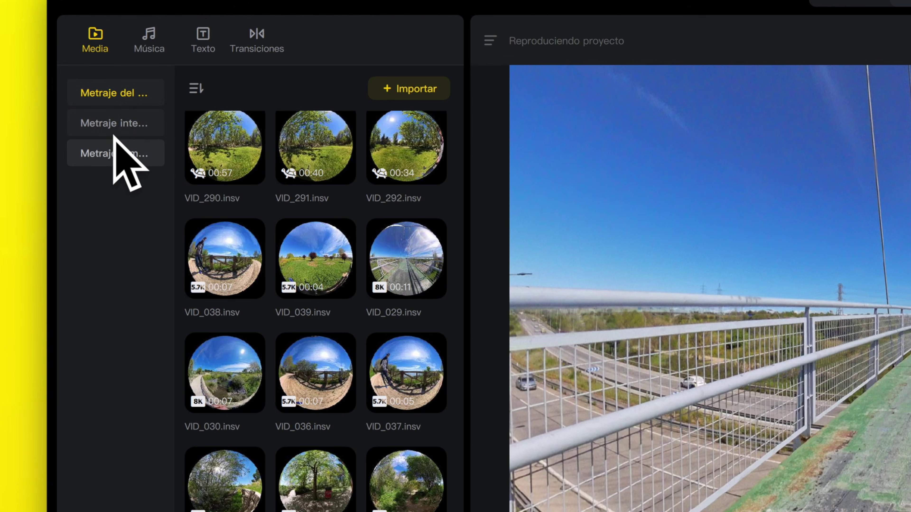
Import four MP3 music files into Metraje internacional, the footage shared by every project.
{"action": "mouse_move", "coordinate": [114, 117]}
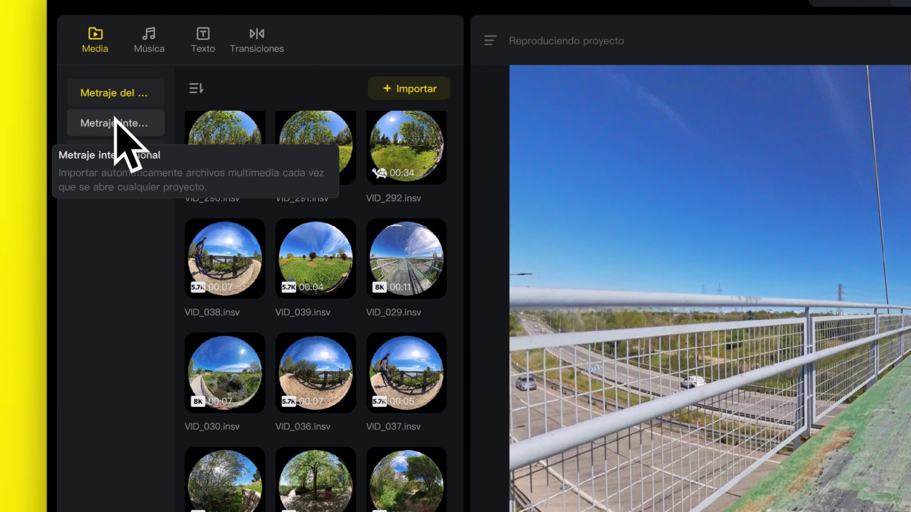
{"action": "left_click", "coordinate": [131, 123]}
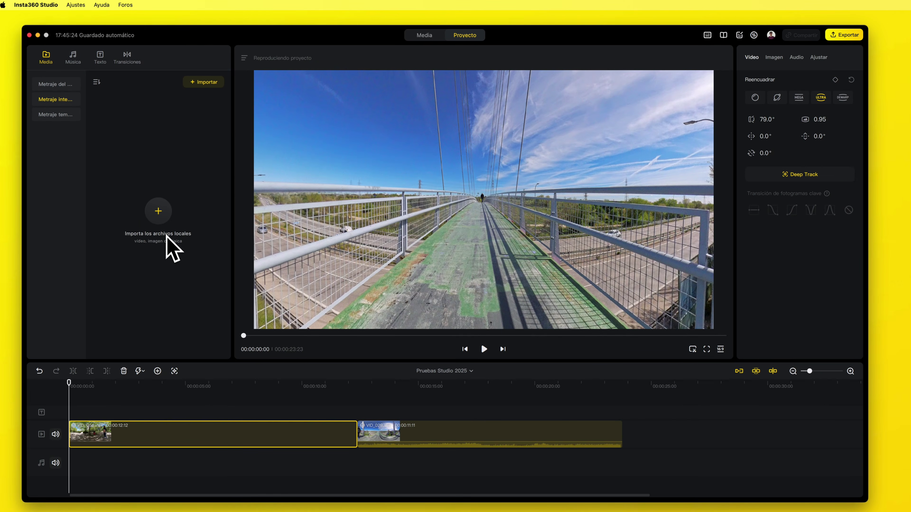
{"action": "left_click", "coordinate": [204, 82]}
{"action": "left_click_drag", "start_coordinate": [903, 507], "coordinate": [702, 405]}
{"action": "left_click", "coordinate": [683, 390]}
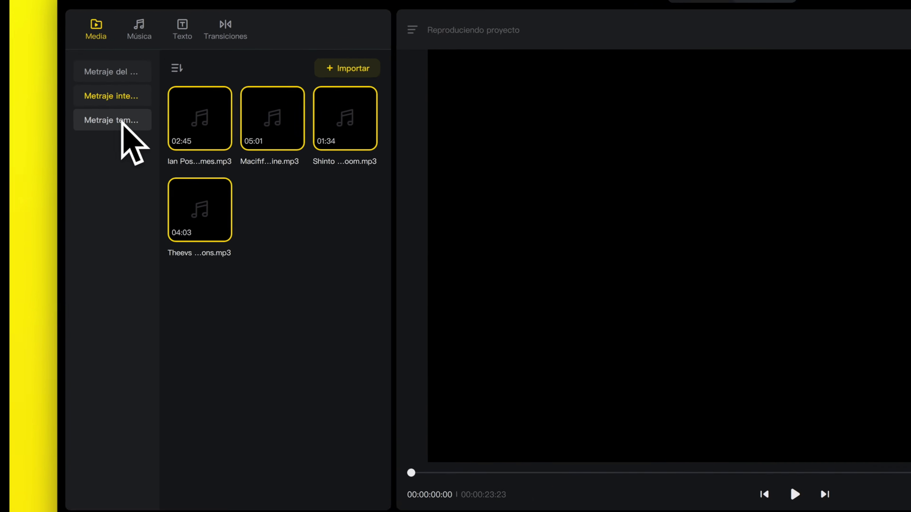
Check the temporary footage list and the Media workspace, and return to the project.
{"action": "left_click", "coordinate": [55, 114]}
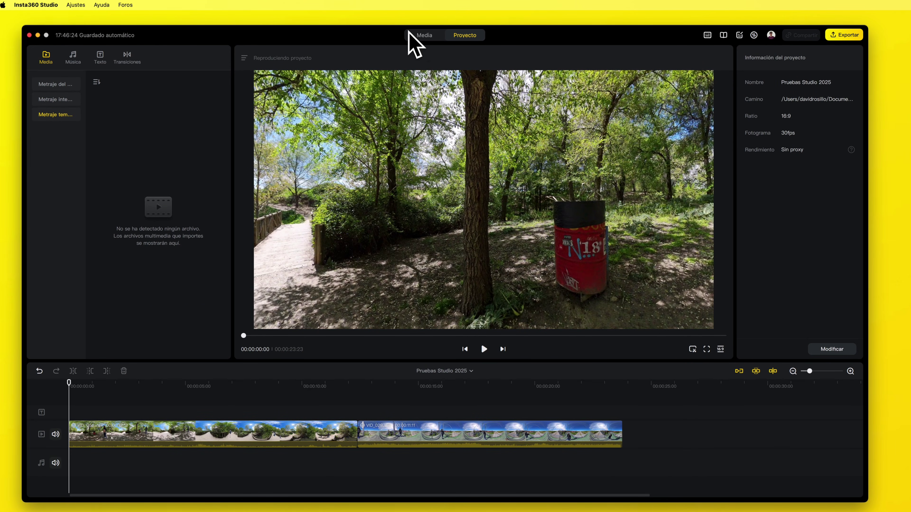
{"action": "left_click", "coordinate": [424, 36]}
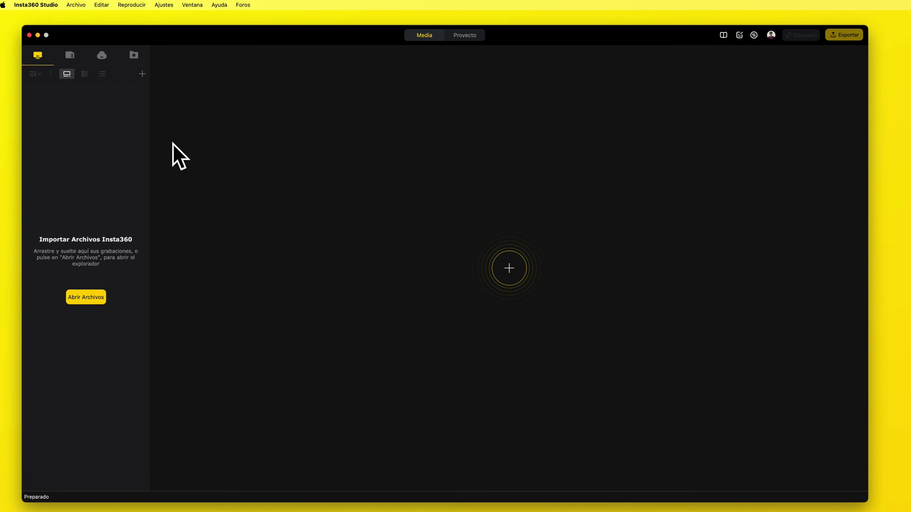
{"action": "left_click", "coordinate": [461, 36]}
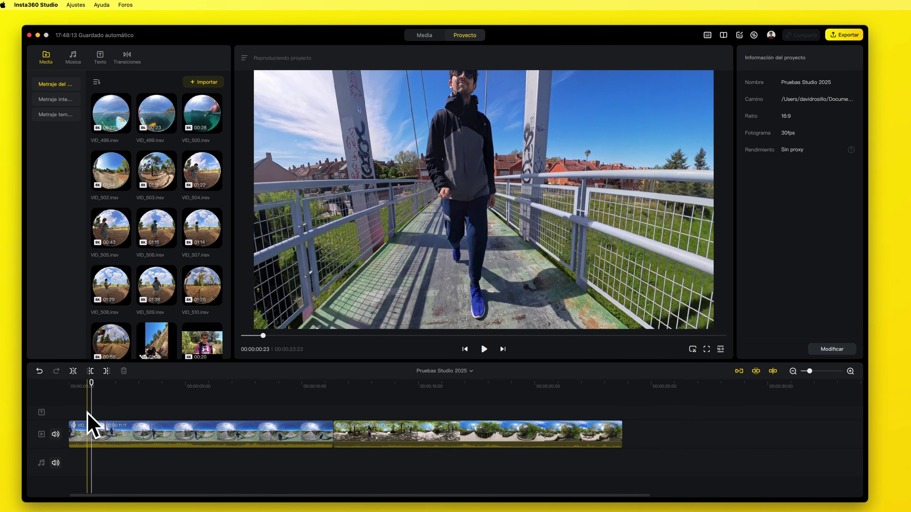
Play VID_029 to about 4 seconds and reframe its view to about 186.2° pan and −6.9° tilt.
{"action": "left_click", "coordinate": [484, 349]}
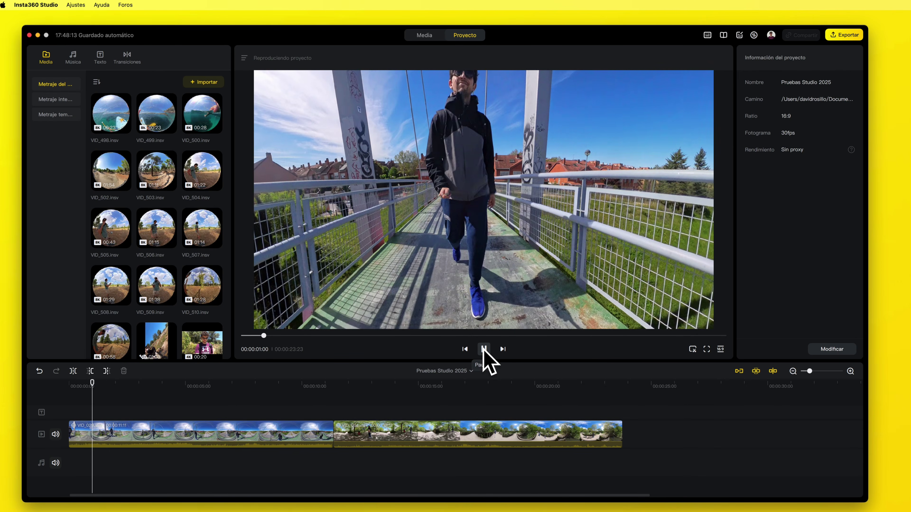
{"action": "left_click", "coordinate": [494, 176]}
{"action": "left_click_drag", "start_coordinate": [494, 176], "coordinate": [355, 170]}
{"action": "left_click_drag", "start_coordinate": [493, 173], "coordinate": [596, 188]}
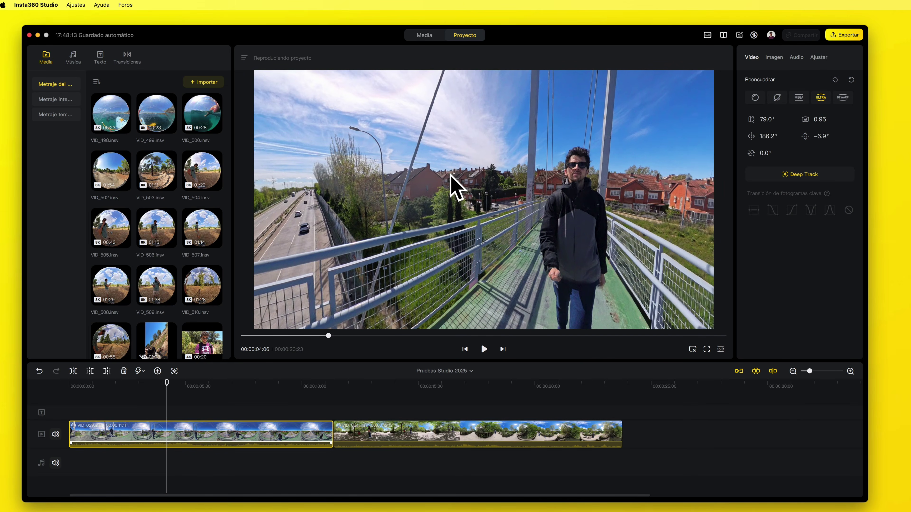
Widen the VID_029 view, try the 2.35:1 and 9:16 aspect ratios for the project, and undo the changes.
{"action": "scroll", "coordinate": [444, 179], "scroll_direction": "down", "scroll_amount": 5}
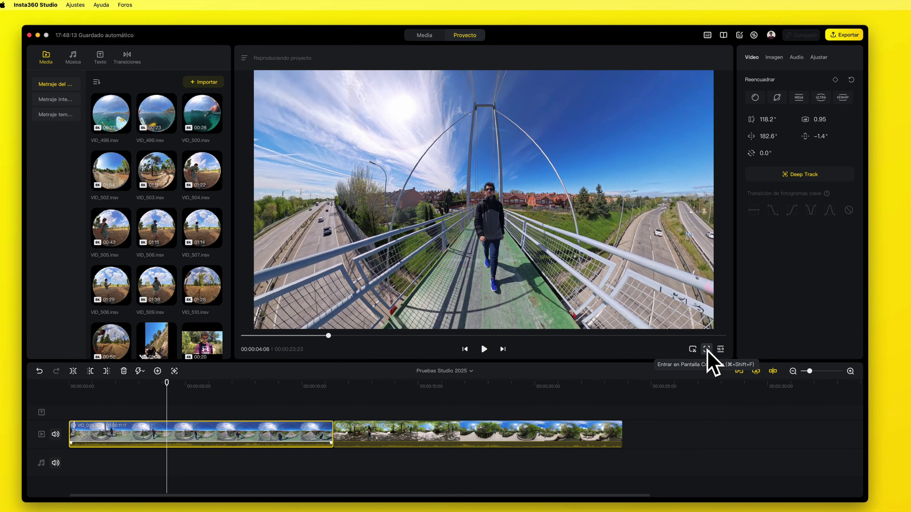
{"action": "left_click", "coordinate": [728, 329]}
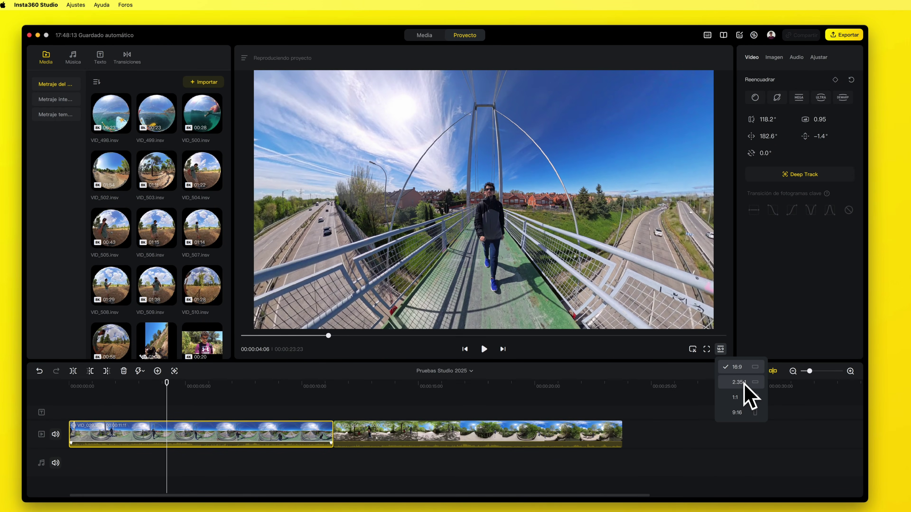
{"action": "left_click", "coordinate": [744, 383]}
{"action": "left_click", "coordinate": [721, 349]}
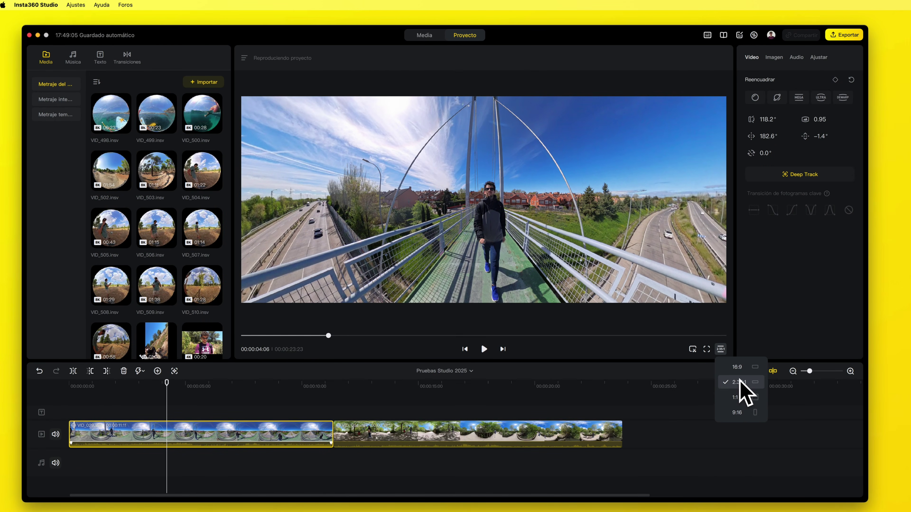
{"action": "left_click", "coordinate": [738, 413]}
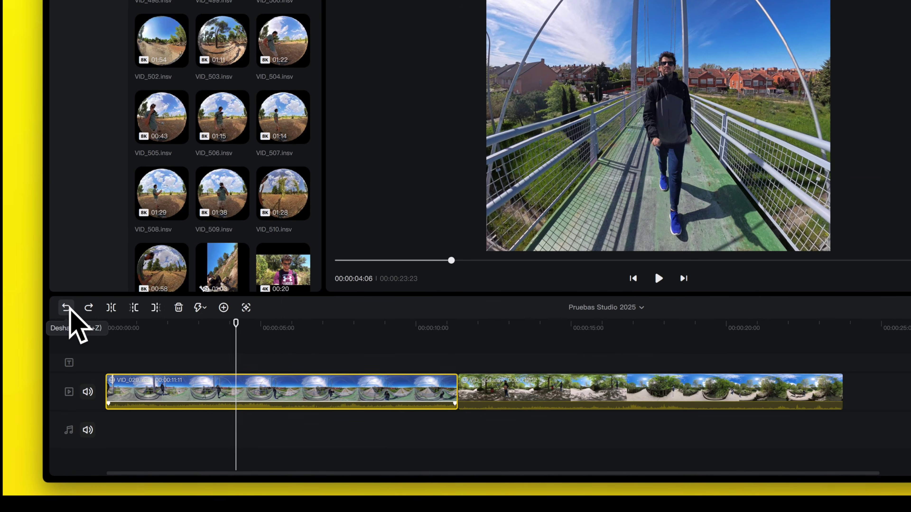
{"action": "left_click", "coordinate": [54, 300]}
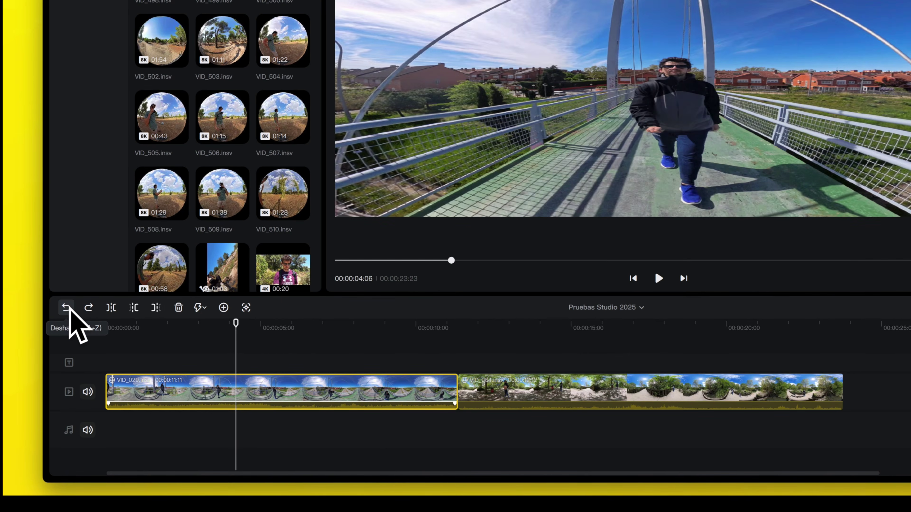
Split VID_029 at 00:00:04:06 and select each of the two resulting parts in turn.
{"action": "left_click", "coordinate": [111, 307]}
{"action": "left_click", "coordinate": [290, 393]}
{"action": "left_click", "coordinate": [193, 392]}
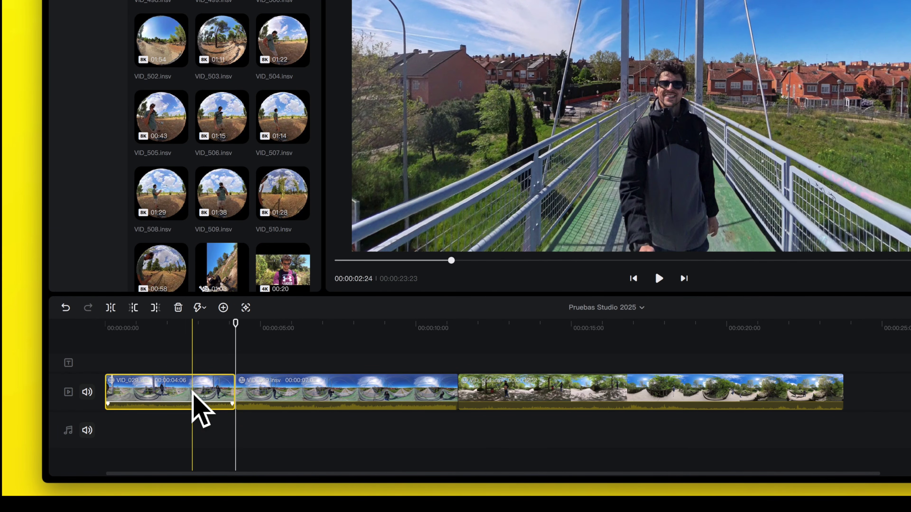
{"action": "left_click", "coordinate": [257, 390]}
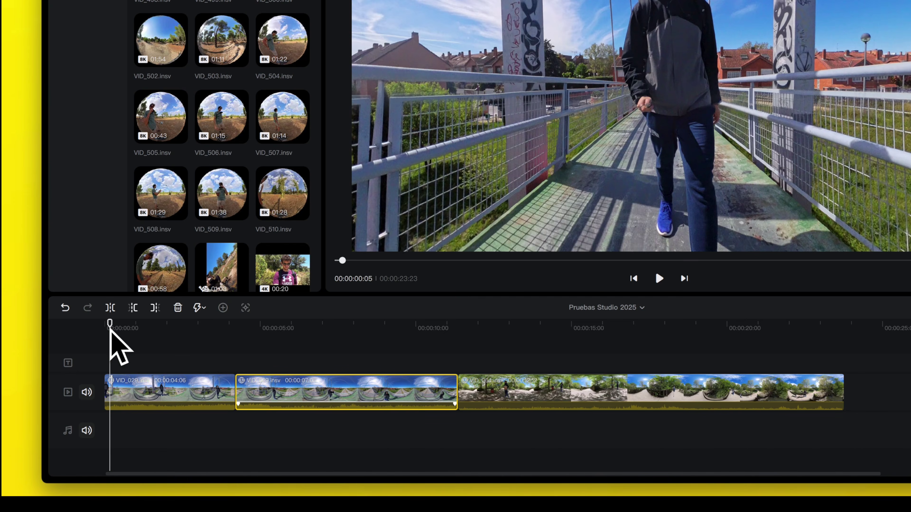
Look around the start of VID_064 at 00:00:11:19 and trim its beginning so the clip lasts 00:00:10:08.
{"action": "left_click", "coordinate": [466, 325]}
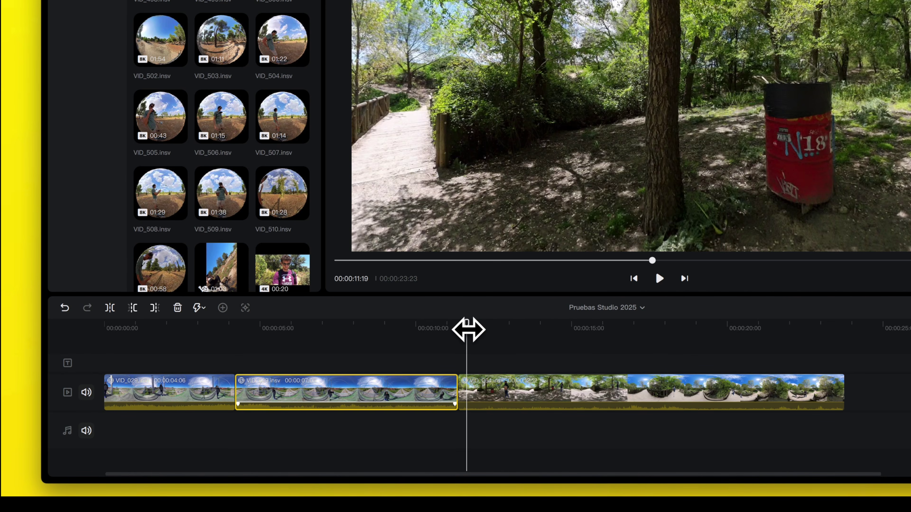
{"action": "left_click_drag", "start_coordinate": [524, 98], "coordinate": [431, 81]}
{"action": "left_click_drag", "start_coordinate": [559, 89], "coordinate": [687, 103]}
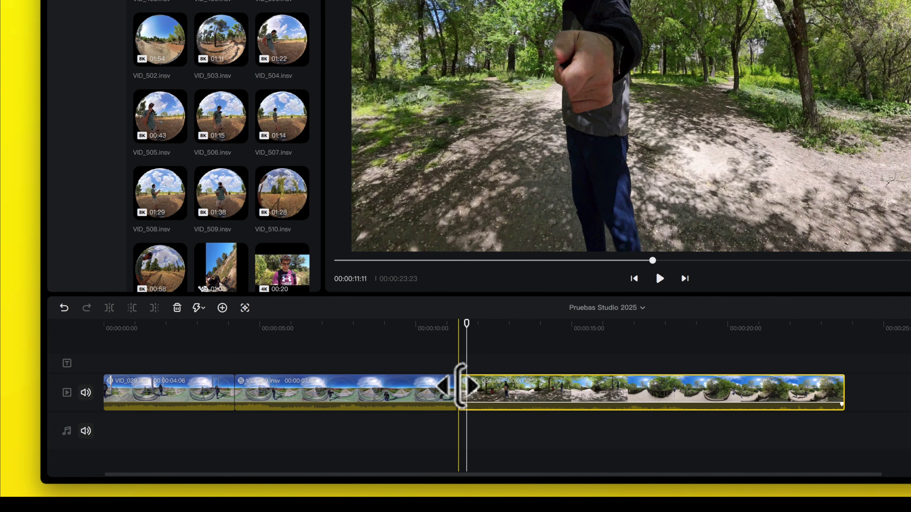
{"action": "left_click", "coordinate": [462, 387]}
{"action": "left_click_drag", "start_coordinate": [464, 388], "coordinate": [517, 388]}
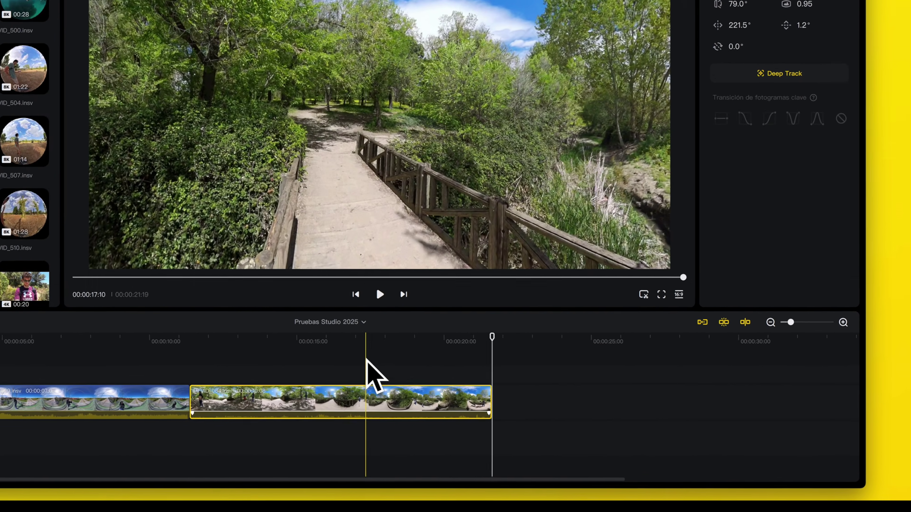
Place the playhead at 00:00:17:14 and adjust the timeline scale to show the clips in more detail.
{"action": "left_click", "coordinate": [475, 337]}
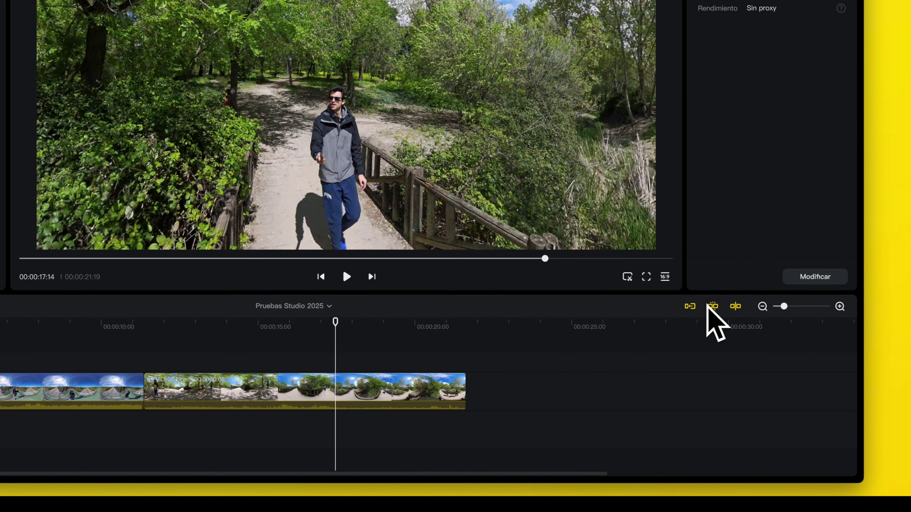
{"action": "left_click", "coordinate": [840, 306]}
{"action": "left_click", "coordinate": [839, 306]}
{"action": "left_click", "coordinate": [839, 306]}
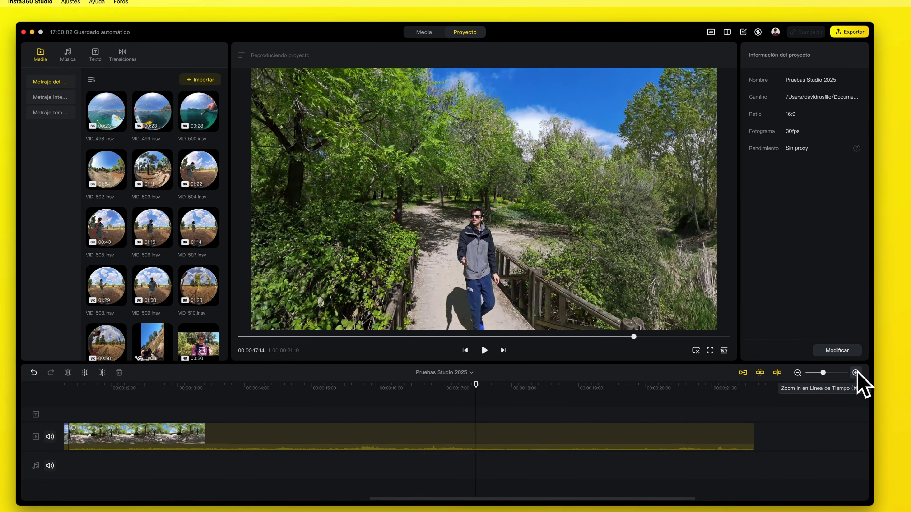
{"action": "left_click", "coordinate": [775, 329]}
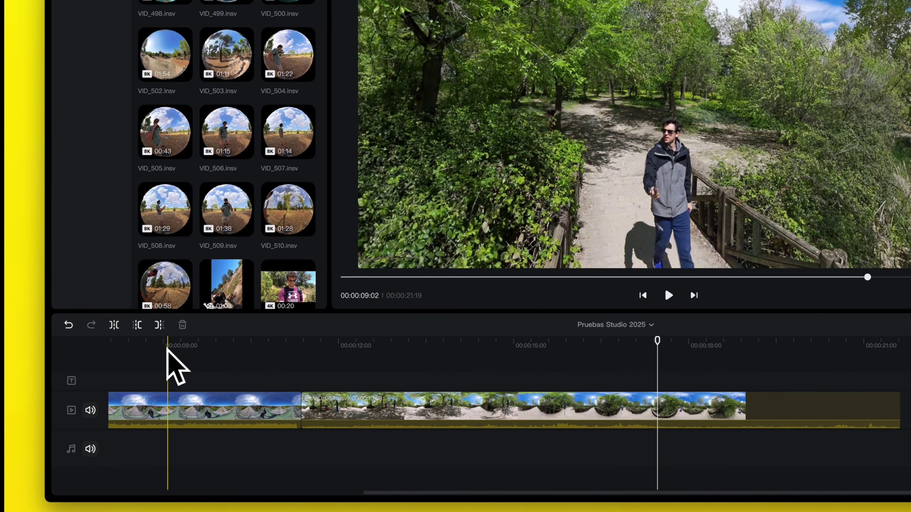
Turn the second VID_029 part's view towards the walking man near 00:00:09:06, try Deep Track on him, and stop tracking.
{"action": "left_click", "coordinate": [118, 420]}
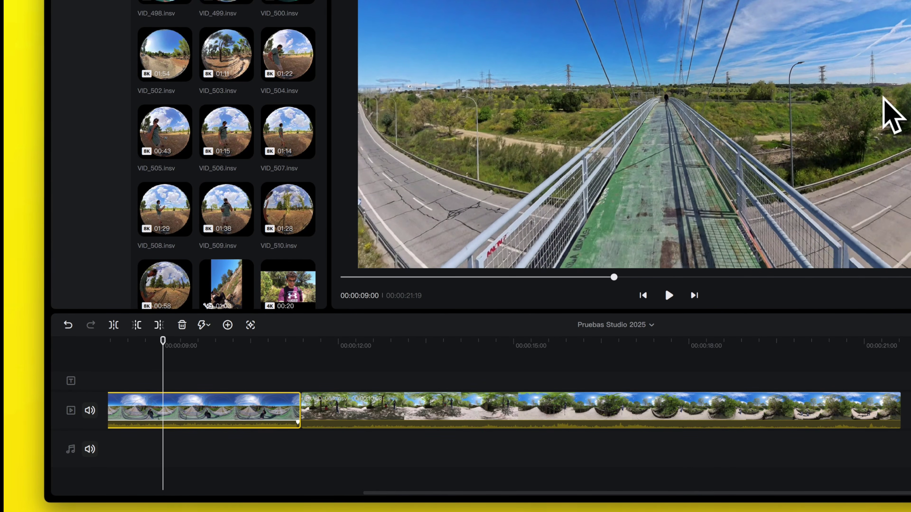
{"action": "left_click_drag", "start_coordinate": [689, 108], "coordinate": [854, 77]}
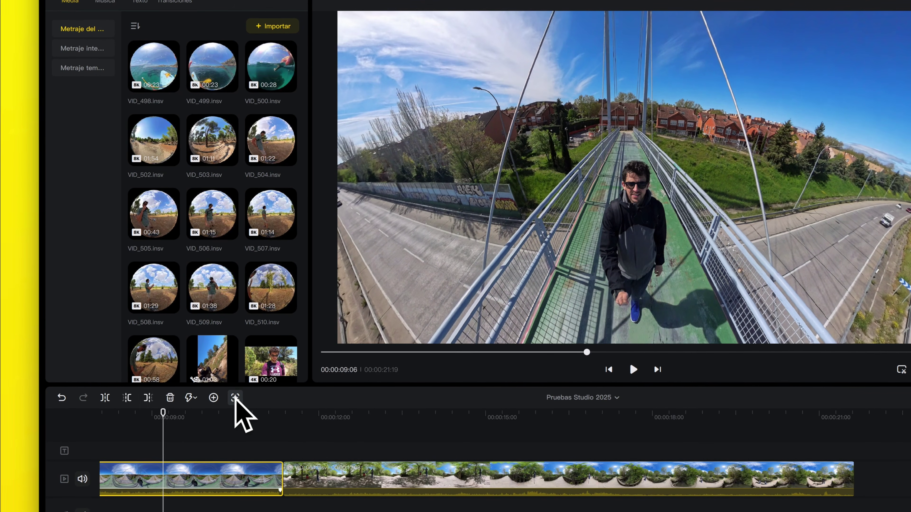
{"action": "left_click", "coordinate": [235, 398]}
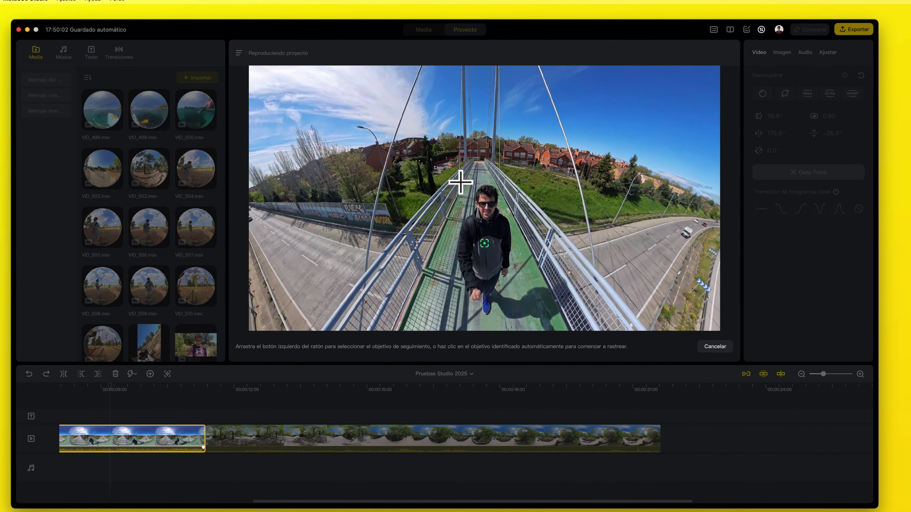
{"action": "left_click_drag", "start_coordinate": [606, 159], "coordinate": [636, 216]}
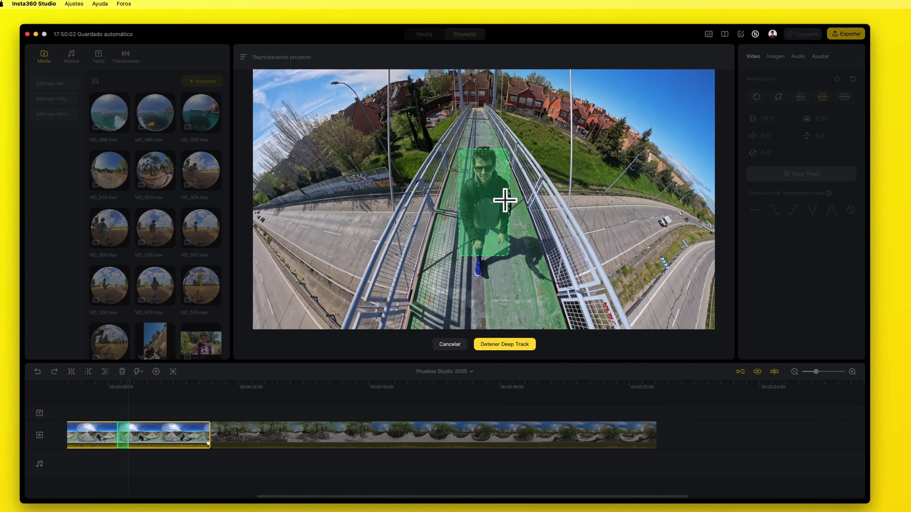
{"action": "left_click", "coordinate": [496, 345]}
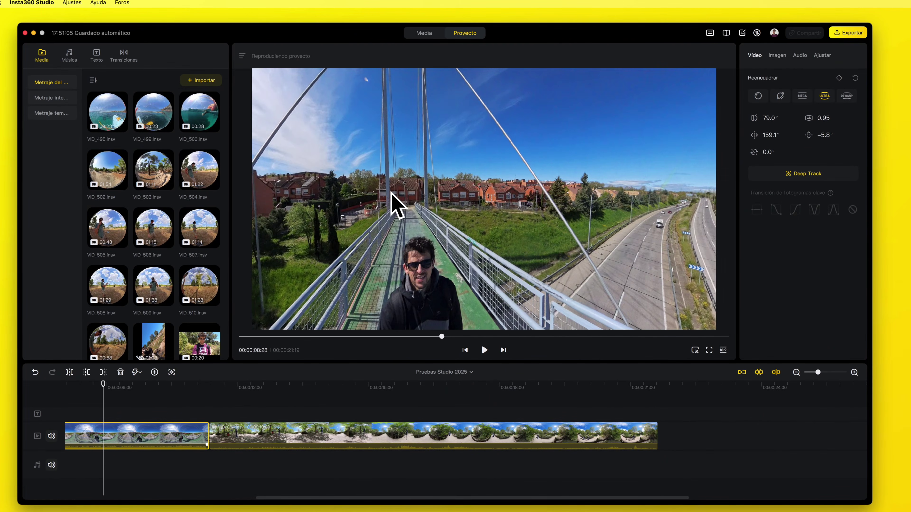
Add a keyframe at 00:00:08:28 framing the man at about 173.4° pan, −31.8° tilt and 88.8° field of view.
{"action": "left_click_drag", "start_coordinate": [397, 207], "coordinate": [442, 165]}
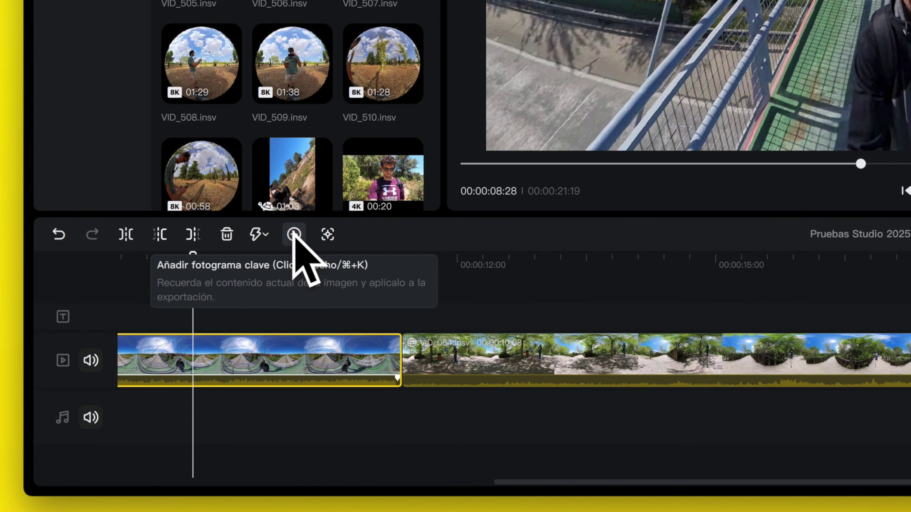
{"action": "left_click", "coordinate": [275, 254]}
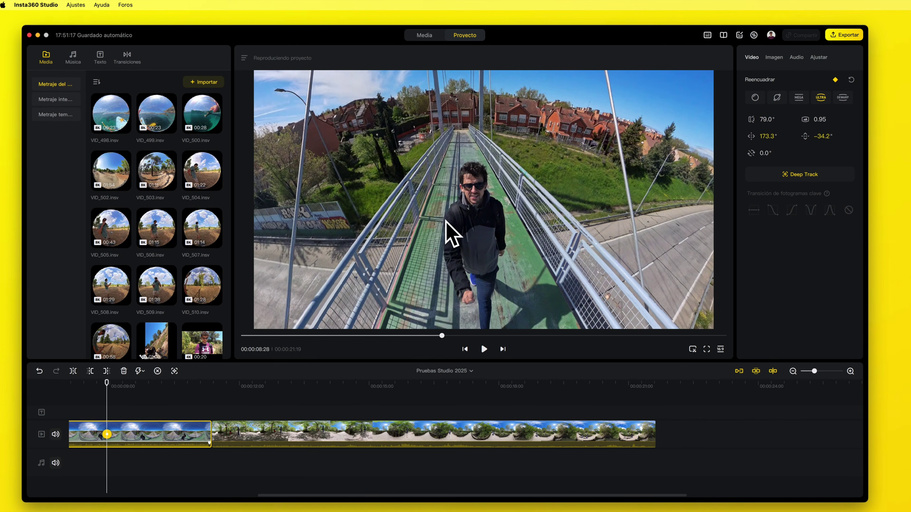
{"action": "mouse_move", "coordinate": [445, 219]}
{"action": "left_mouse_down"}
{"action": "mouse_move", "coordinate": [442, 243]}
{"action": "mouse_move", "coordinate": [444, 219]}
{"action": "left_mouse_up"}
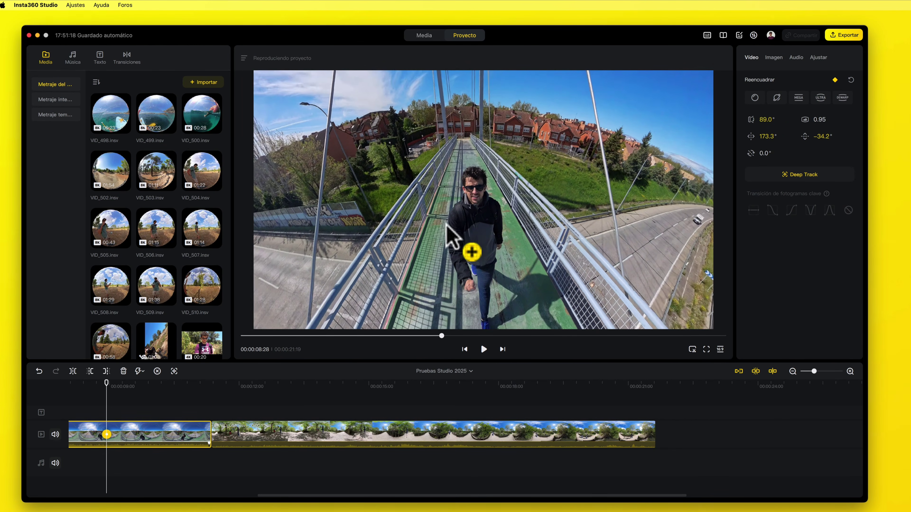
{"action": "scroll", "coordinate": [443, 236], "scroll_direction": "down", "scroll_amount": 3}
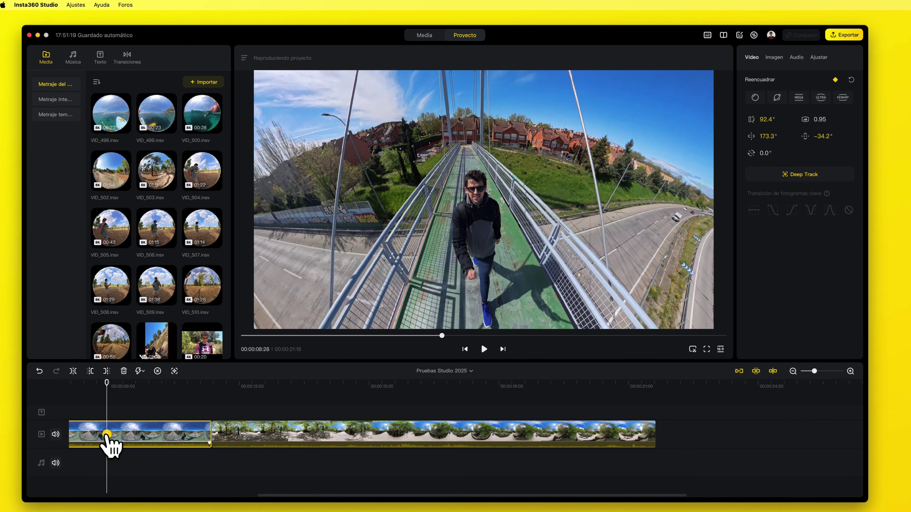
{"action": "left_click", "coordinate": [122, 412]}
{"action": "left_click", "coordinate": [107, 435]}
{"action": "left_click", "coordinate": [137, 411]}
{"action": "left_click", "coordinate": [443, 239]}
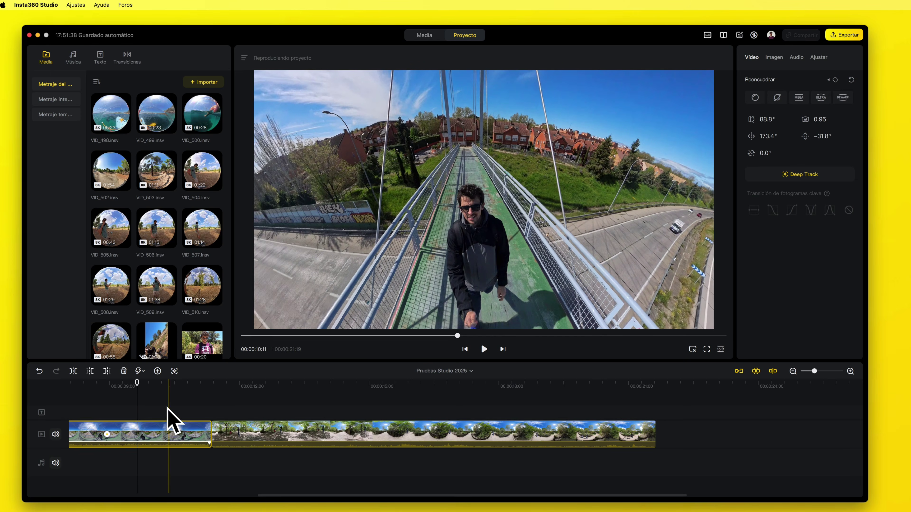
Add a second keyframe with a wider view at 00:00:10:02 and play the movement between both keyframes.
{"action": "left_click", "coordinate": [155, 410]}
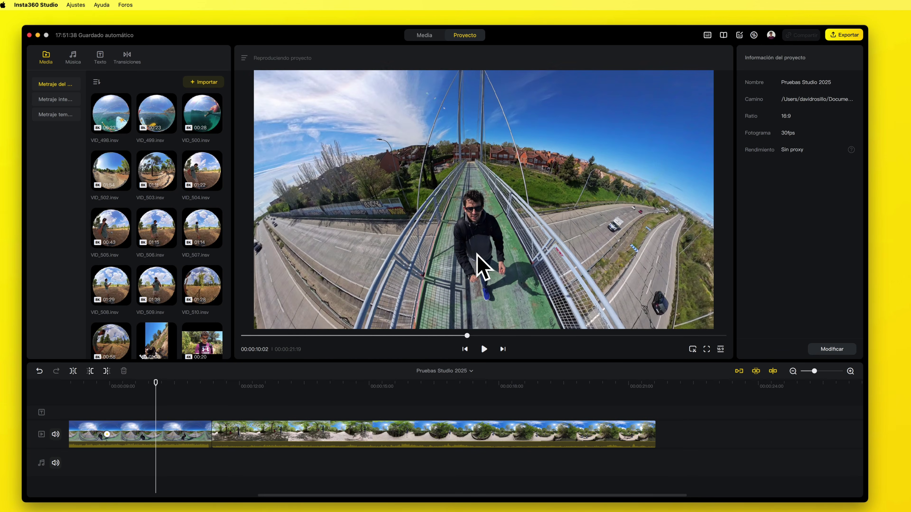
{"action": "scroll", "coordinate": [478, 265], "scroll_direction": "down", "scroll_amount": 3}
{"action": "left_click", "coordinate": [148, 430]}
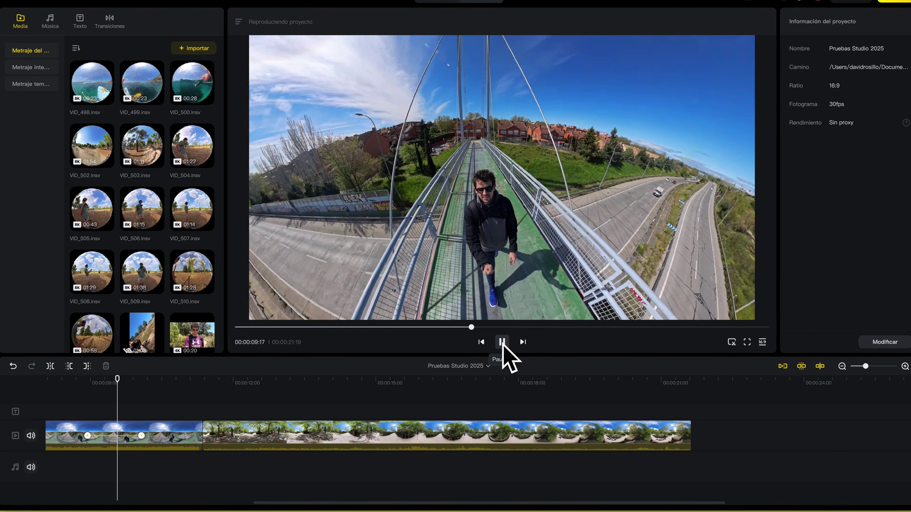
{"action": "left_click", "coordinate": [502, 343]}
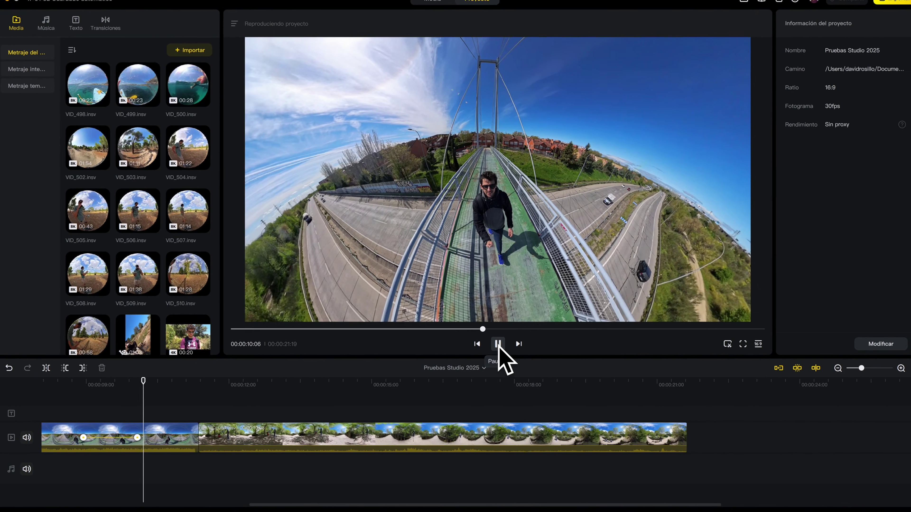
Adjust the field of view and distortion of the keyframe at 00:00:10:02 and replay the movement from the first keyframe.
{"action": "left_click", "coordinate": [147, 443]}
{"action": "left_click_drag", "start_coordinate": [812, 96], "coordinate": [795, 96]}
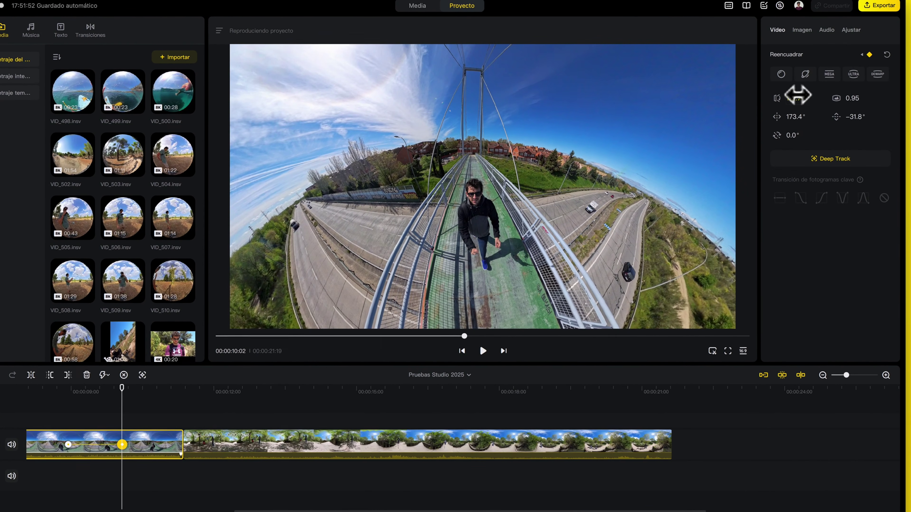
{"action": "left_click_drag", "start_coordinate": [856, 96], "coordinate": [866, 95]}
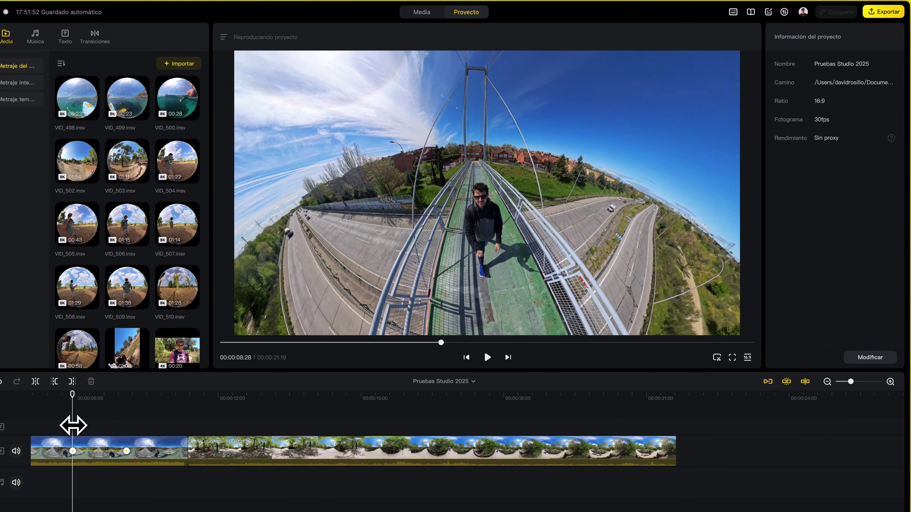
{"action": "left_click", "coordinate": [473, 356]}
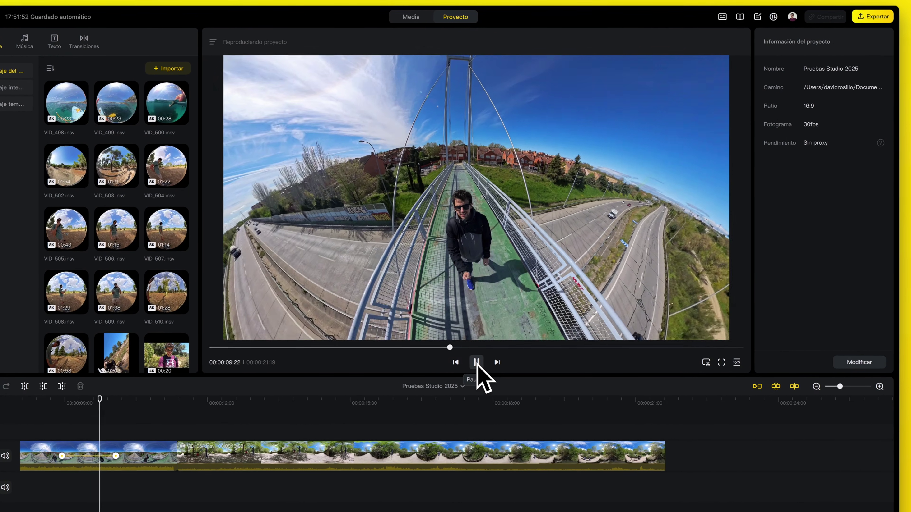
{"action": "left_click", "coordinate": [479, 362]}
Set the second keyframe to 120.0° field of view, 0.72 distortion and −5.0° roll, and move it to 00:00:09:15.
{"action": "left_click", "coordinate": [109, 456]}
{"action": "left_click_drag", "start_coordinate": [785, 106], "coordinate": [838, 109]}
{"action": "mouse_move", "coordinate": [784, 145]}
{"action": "left_mouse_down"}
{"action": "mouse_move", "coordinate": [796, 143]}
{"action": "mouse_move", "coordinate": [780, 143]}
{"action": "mouse_move", "coordinate": [788, 143]}
{"action": "left_mouse_up"}
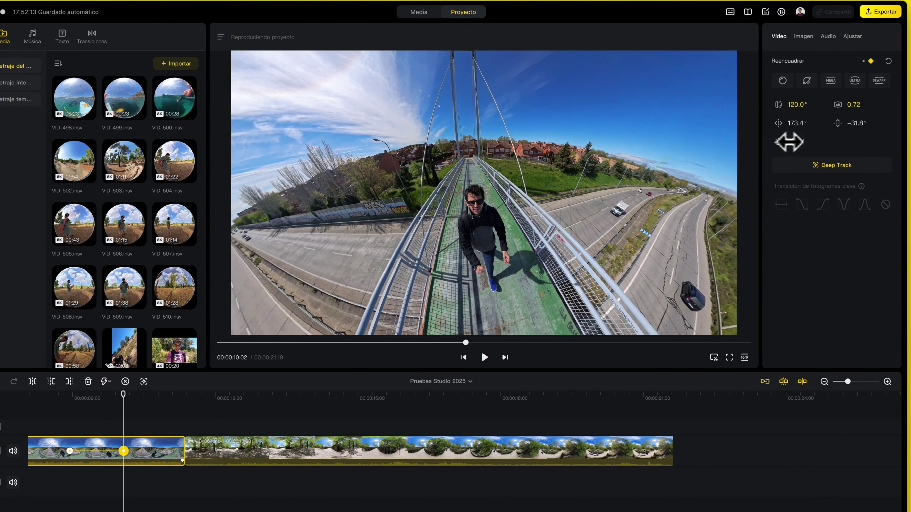
{"action": "left_click", "coordinate": [101, 447]}
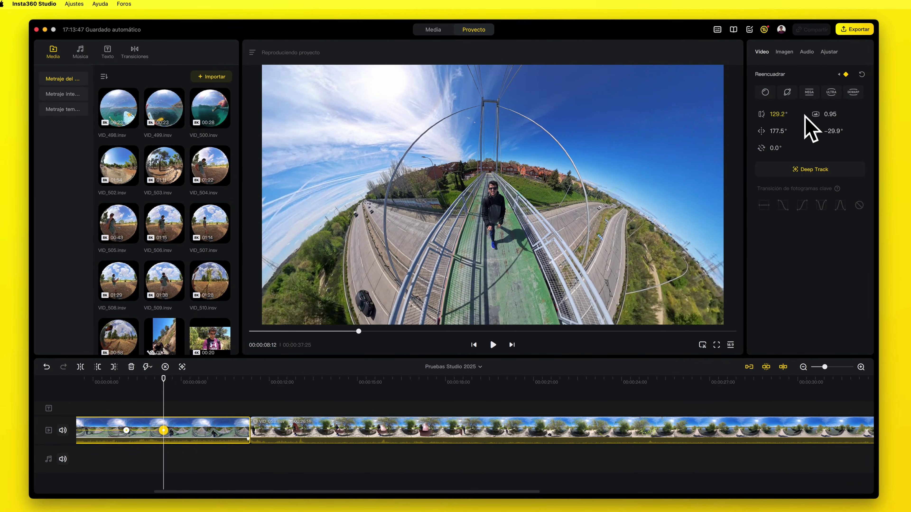
{"action": "left_click_drag", "start_coordinate": [844, 130], "coordinate": [815, 134]}
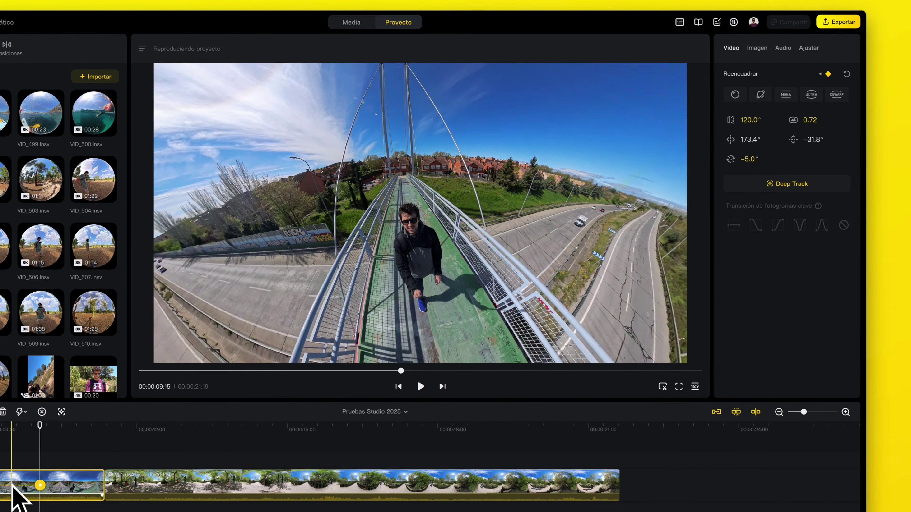
{"action": "left_click", "coordinate": [12, 480]}
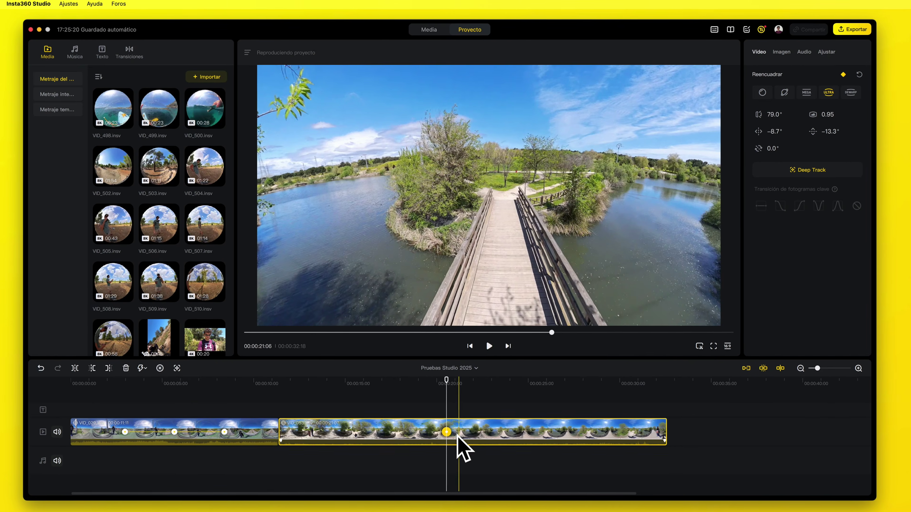
Try the tiny planet and Mega lens presets on the second clip's keyframe at 00:00:20:16, and apply Dewarp.
{"action": "left_click", "coordinate": [760, 93]}
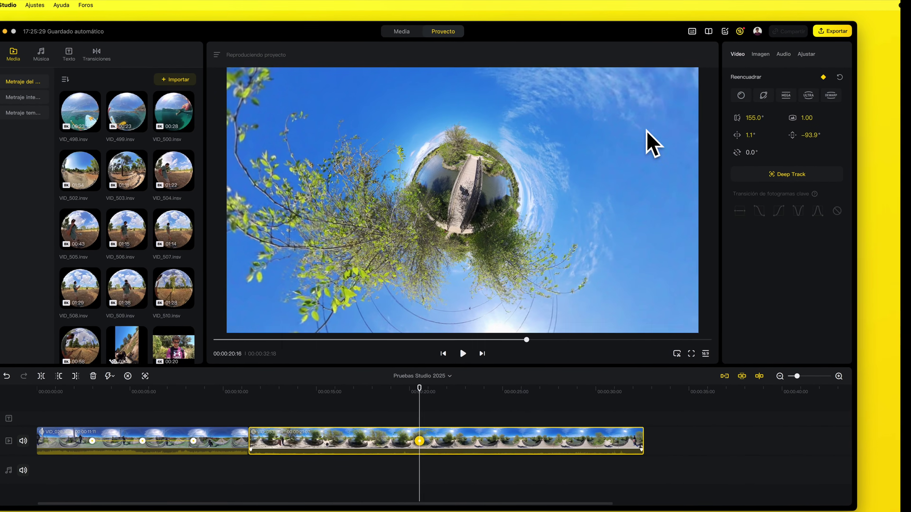
{"action": "left_click", "coordinate": [793, 94]}
{"action": "left_click", "coordinate": [826, 96]}
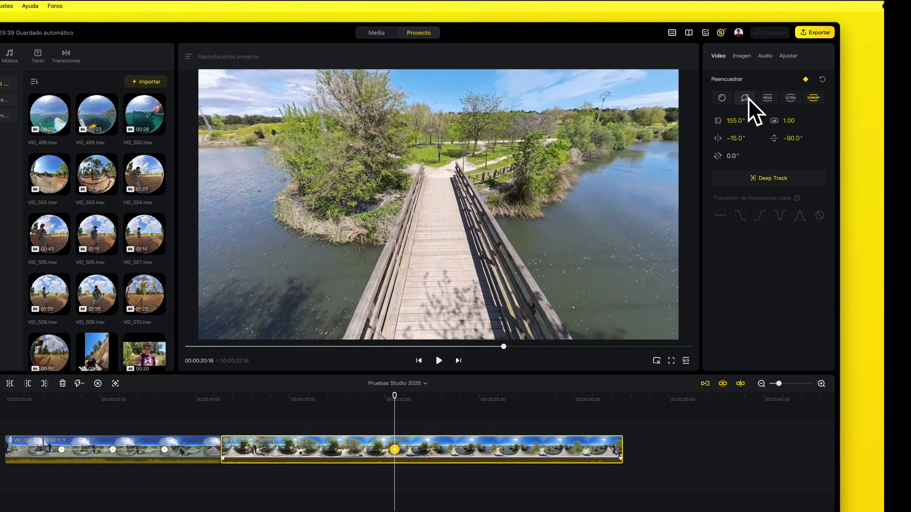
Switch the second clip's keyframe at 00:00:20:16 from Dewarp to the curved wide lens preset and try Color Plus.
{"action": "left_click", "coordinate": [745, 98]}
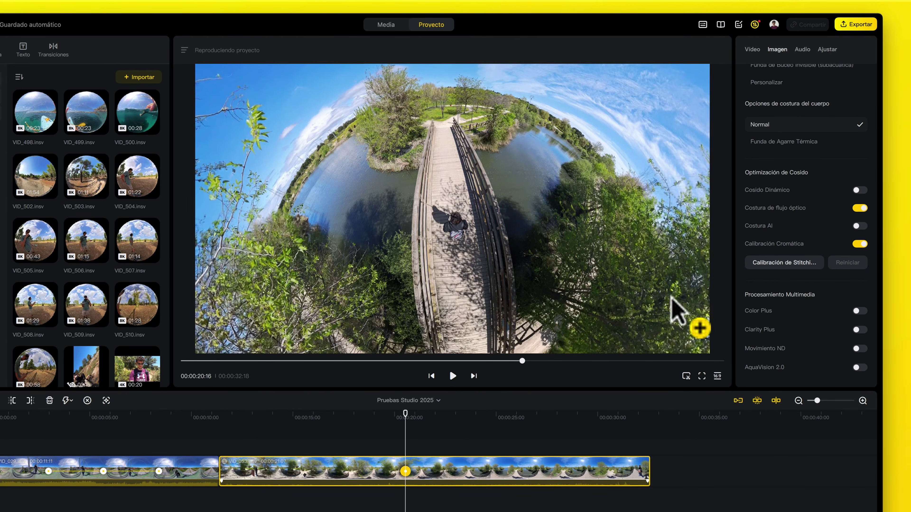
{"action": "left_click", "coordinate": [859, 310]}
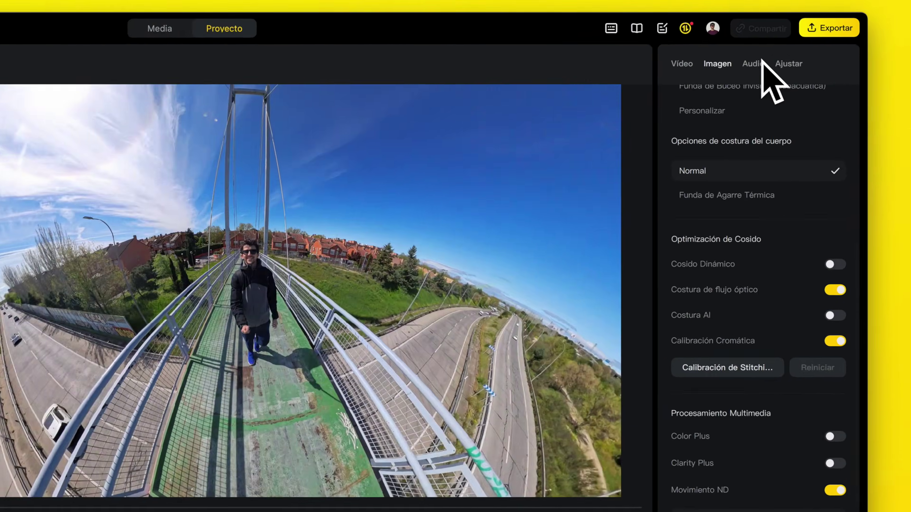
Enable noise reduction on the first clip's audio and choose the Reducción de ruido mode.
{"action": "left_click", "coordinate": [756, 63]}
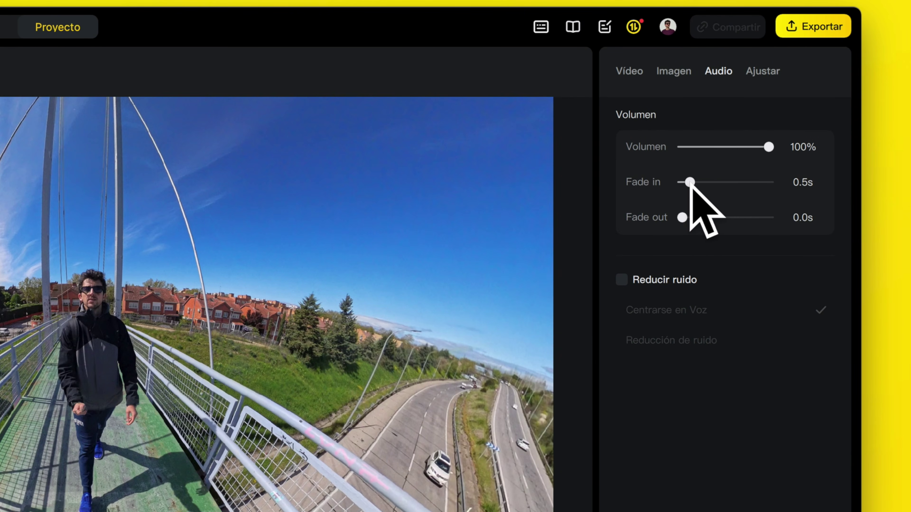
{"action": "left_click", "coordinate": [626, 284]}
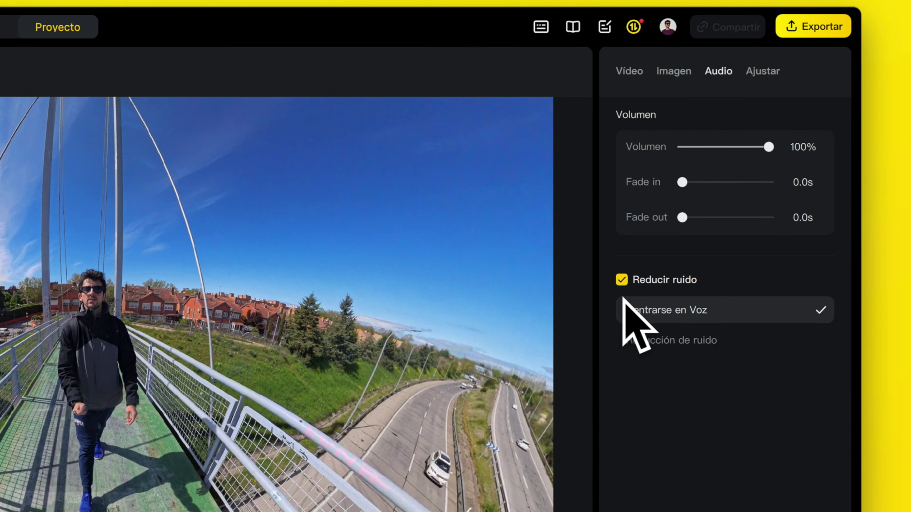
{"action": "left_click", "coordinate": [734, 344]}
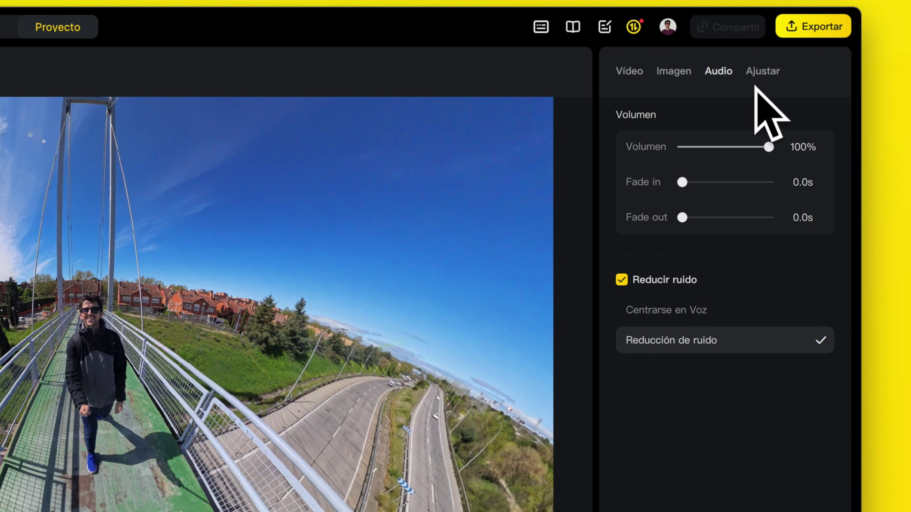
Set the first clip's exposure to 34, try and reset its contrast, and adjust its definition.
{"action": "left_click", "coordinate": [763, 71]}
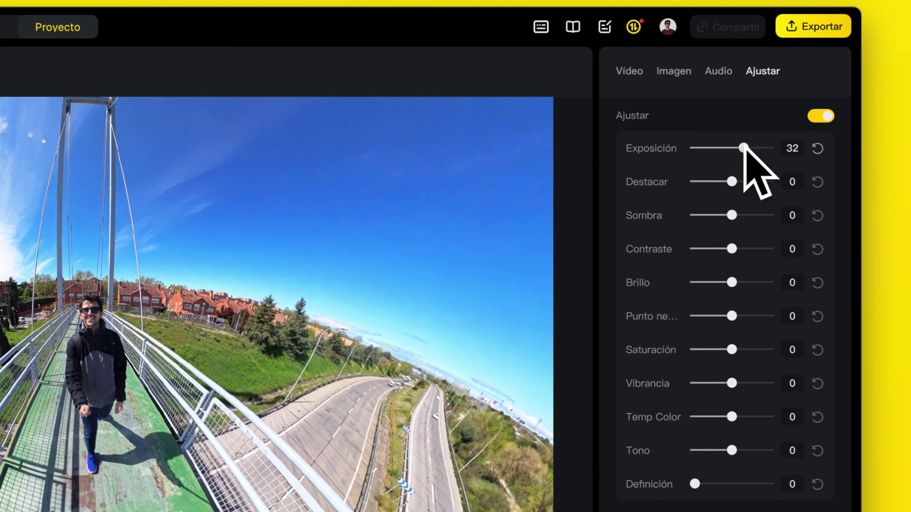
{"action": "left_click_drag", "start_coordinate": [743, 148], "coordinate": [744, 148]}
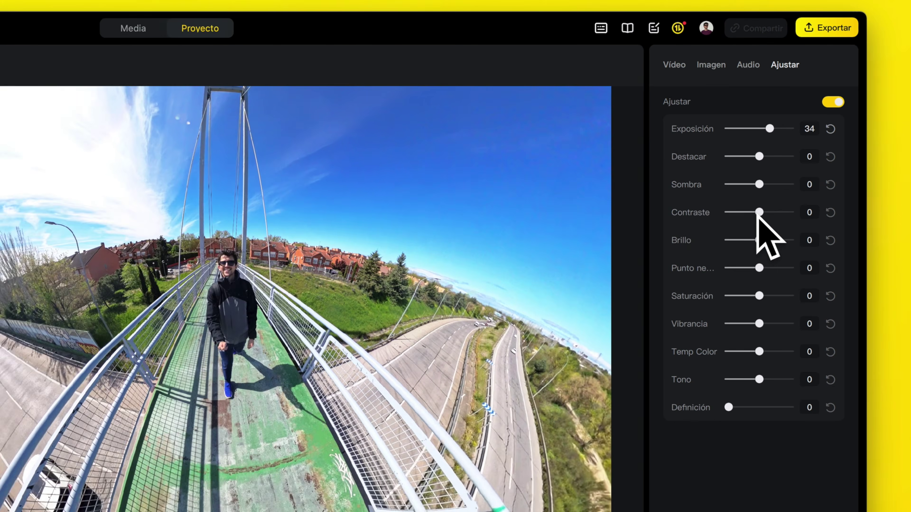
{"action": "left_click_drag", "start_coordinate": [731, 248], "coordinate": [726, 249]}
{"action": "left_click_drag", "start_coordinate": [786, 173], "coordinate": [809, 191]}
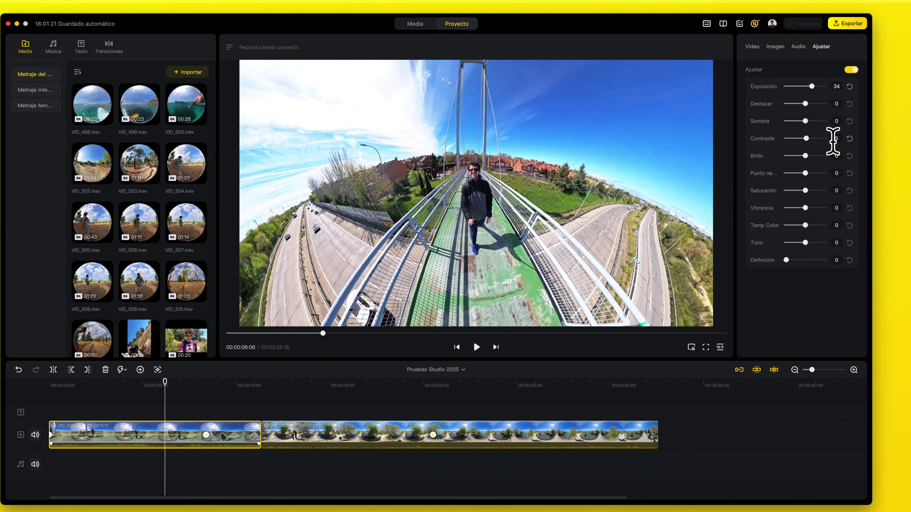
{"action": "left_click", "coordinate": [849, 139]}
{"action": "left_click_drag", "start_coordinate": [796, 260], "coordinate": [809, 260]}
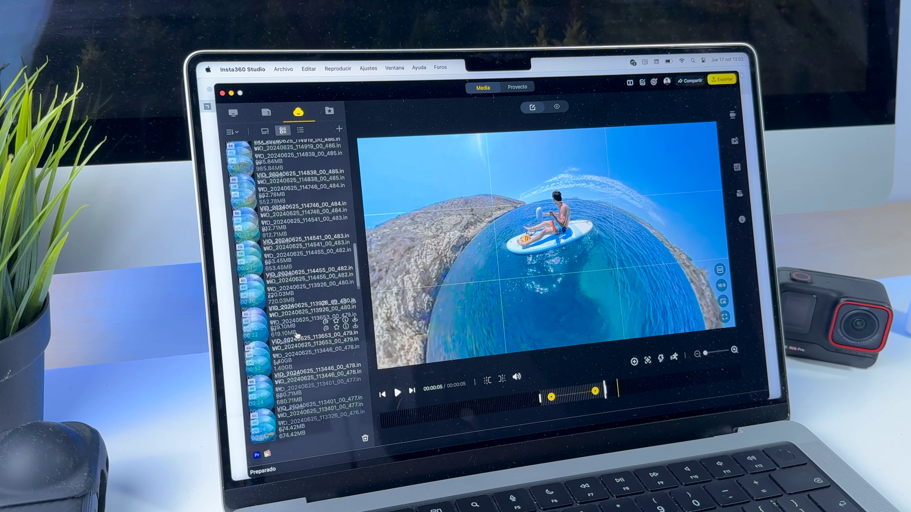
{"action": "scroll", "coordinate": [294, 309], "scroll_direction": "down", "scroll_amount": 3}
{"action": "left_click", "coordinate": [312, 338]}
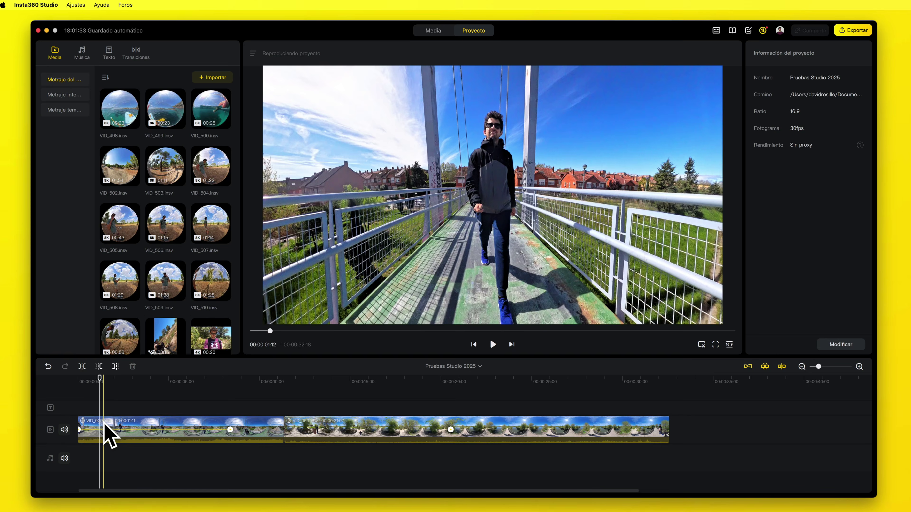
Place the VLOG text template on the text track over the first clip and extend it to about 5 seconds.
{"action": "left_click", "coordinate": [100, 430]}
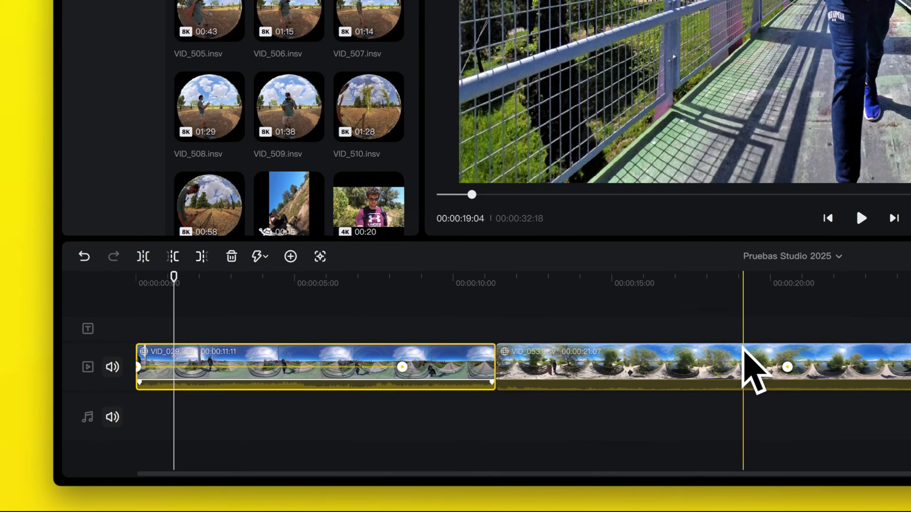
{"action": "left_click", "coordinate": [520, 399]}
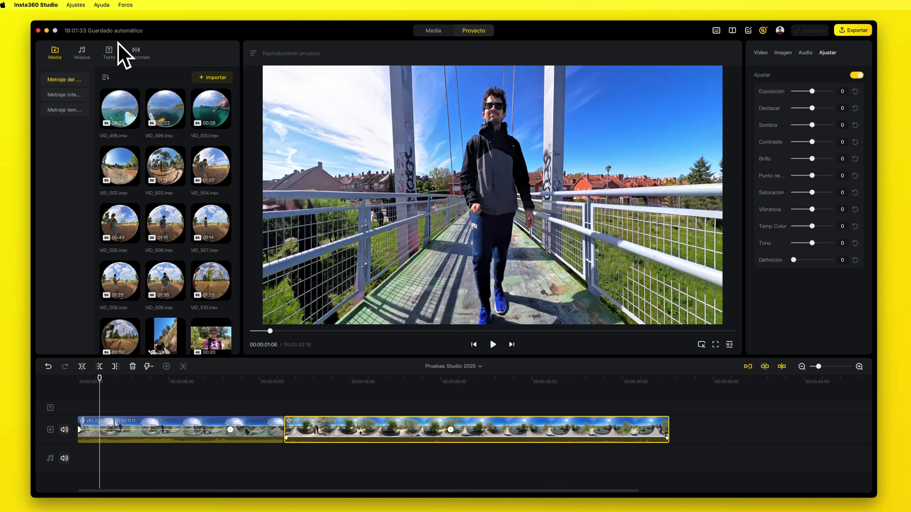
{"action": "left_click", "coordinate": [110, 52]}
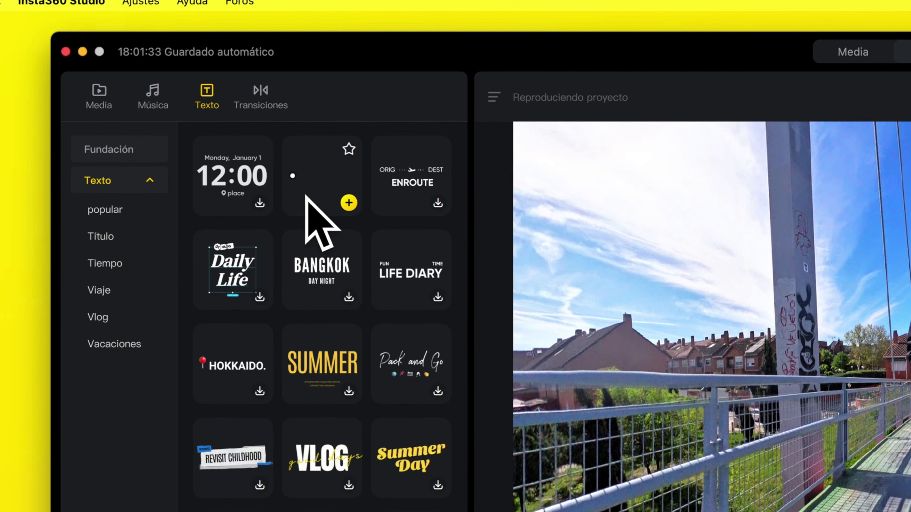
{"action": "scroll", "coordinate": [377, 228], "scroll_direction": "down", "scroll_amount": 5}
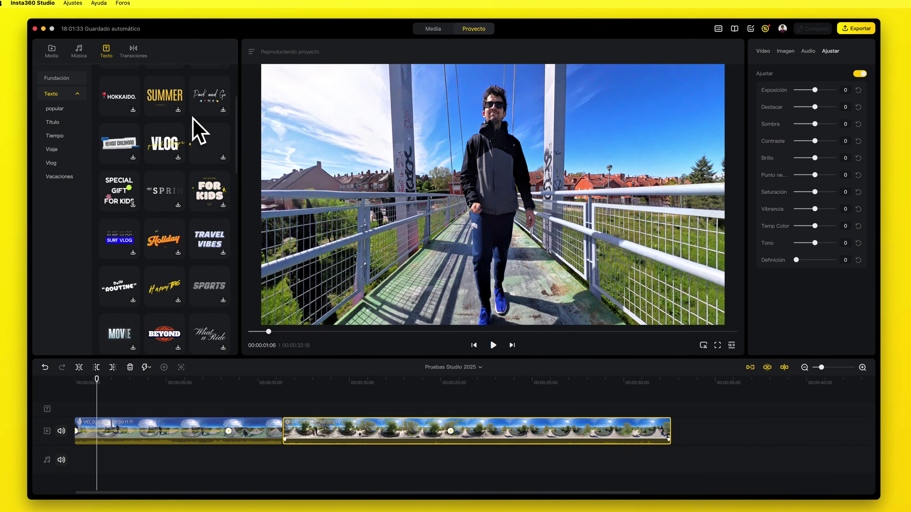
{"action": "left_click_drag", "start_coordinate": [173, 153], "coordinate": [88, 410]}
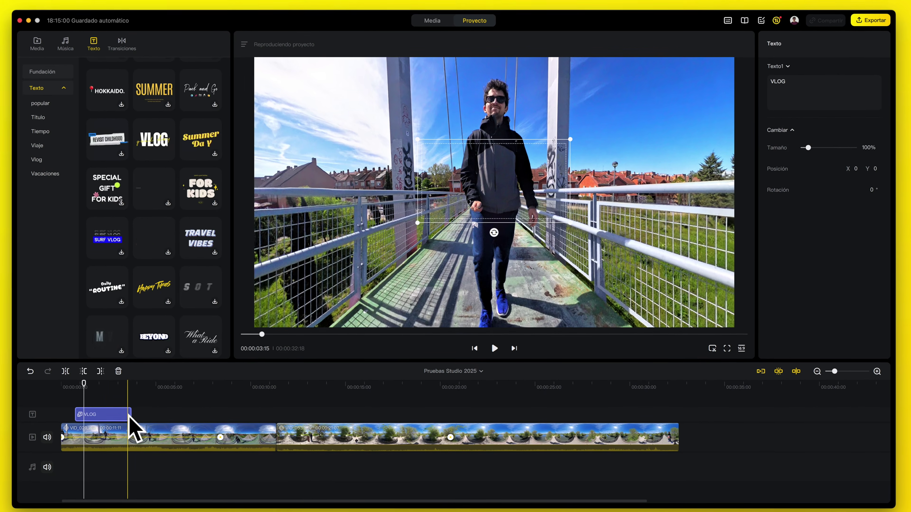
{"action": "left_click_drag", "start_coordinate": [129, 416], "coordinate": [164, 416]}
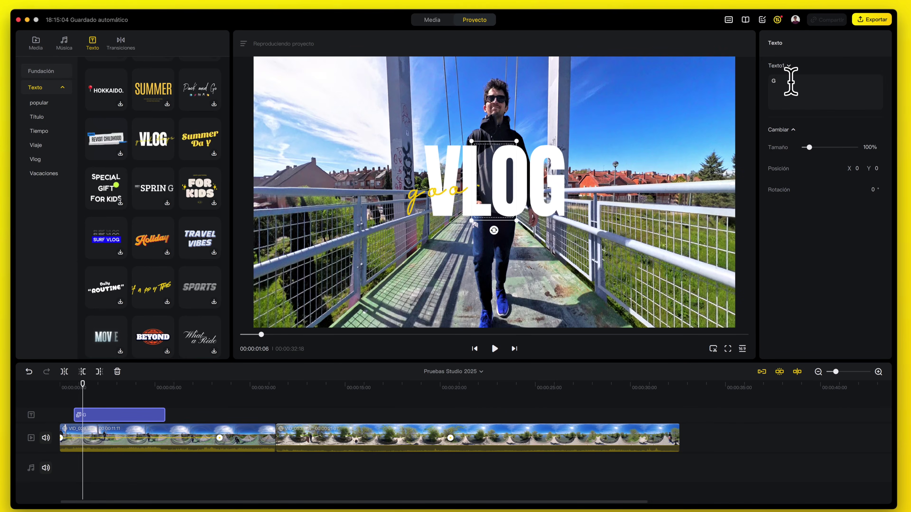
Replace the VLOG title's text with GUíA.
{"action": "type", "text": "Gl"}
{"action": "type", "text": "U"}
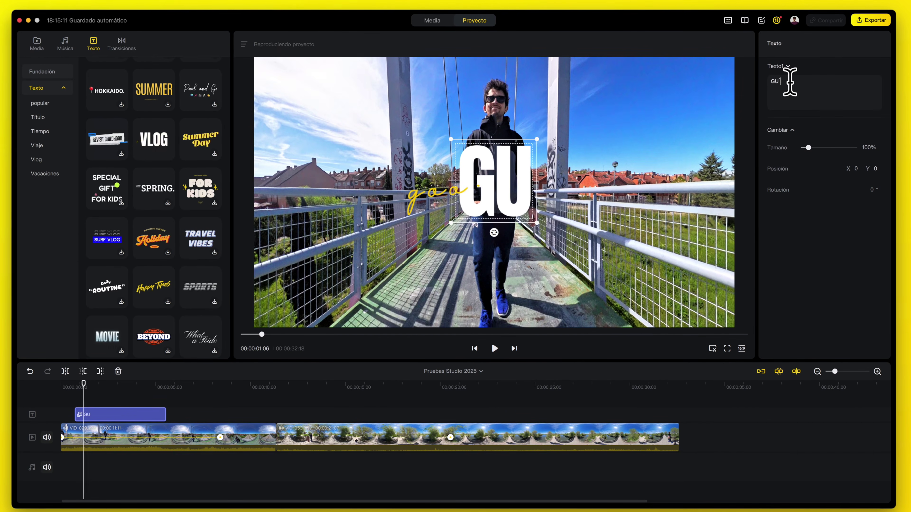
{"action": "type", "text": "íA"}
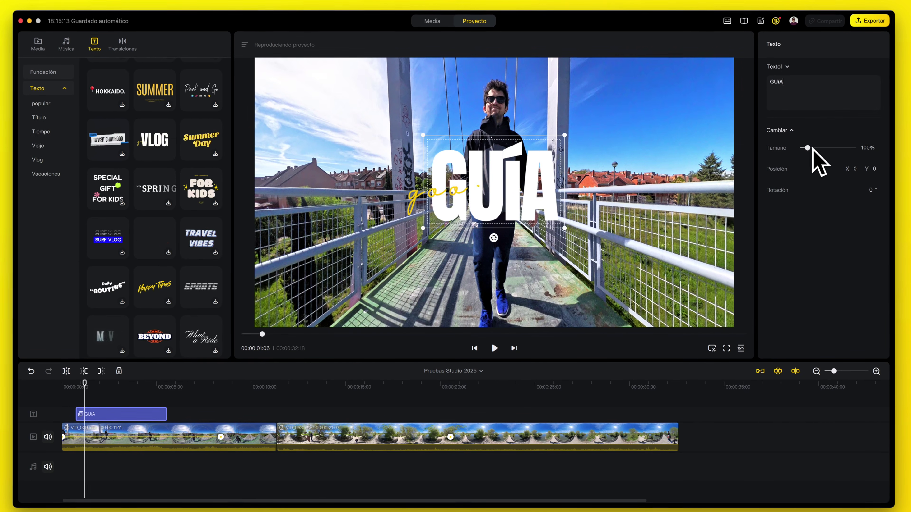
Scale the GUíA title to 79%, move it to X 1070, Y 531, and play its animation.
{"action": "left_click_drag", "start_coordinate": [812, 148], "coordinate": [806, 148]}
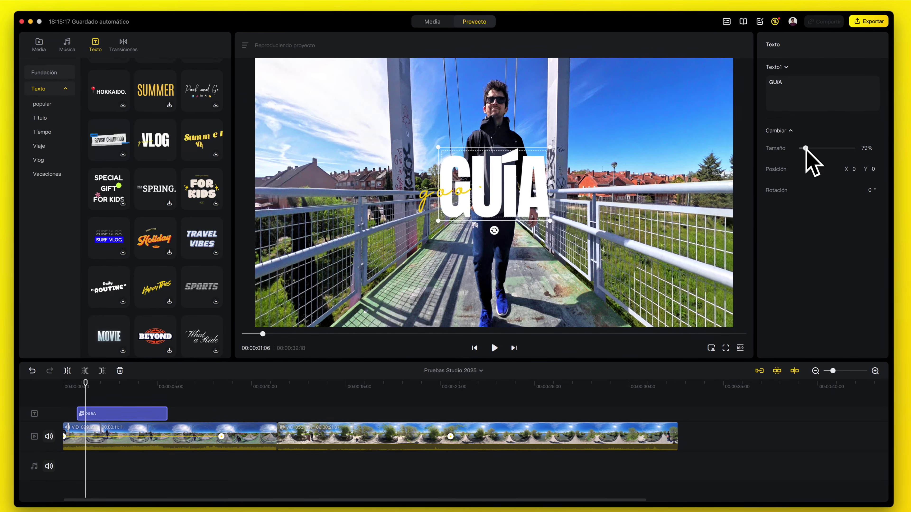
{"action": "left_click_drag", "start_coordinate": [574, 158], "coordinate": [619, 126]}
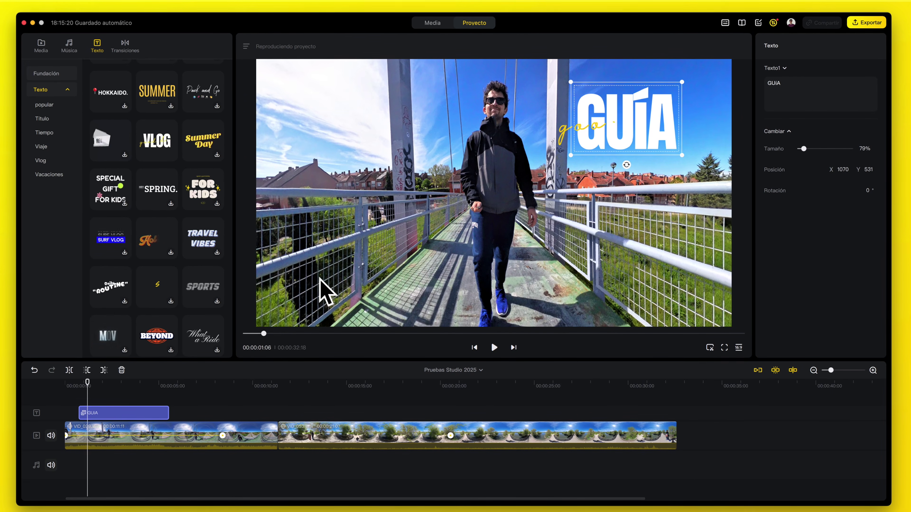
{"action": "left_click", "coordinate": [76, 403]}
{"action": "key", "text": "space"}
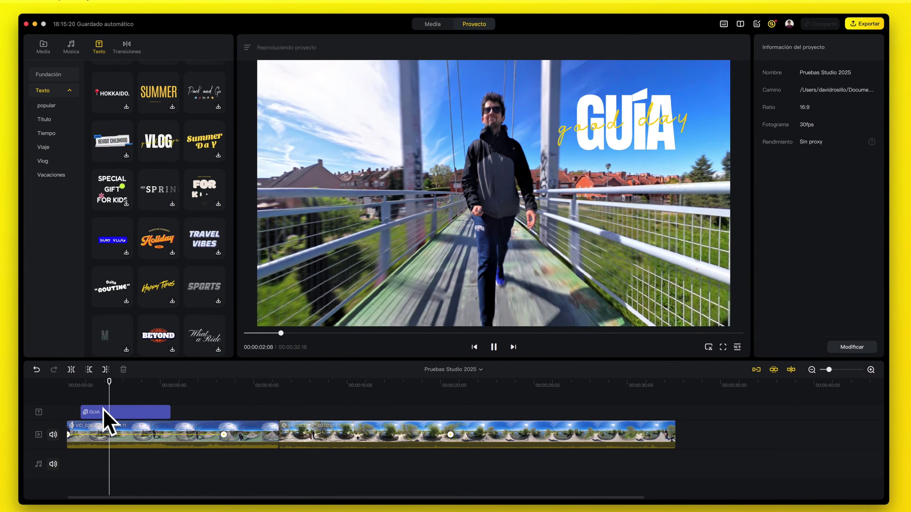
Browse the music library, choose the Travel category and preview Petal Waterfall.
{"action": "scroll", "coordinate": [148, 316], "scroll_direction": "up", "scroll_amount": 4}
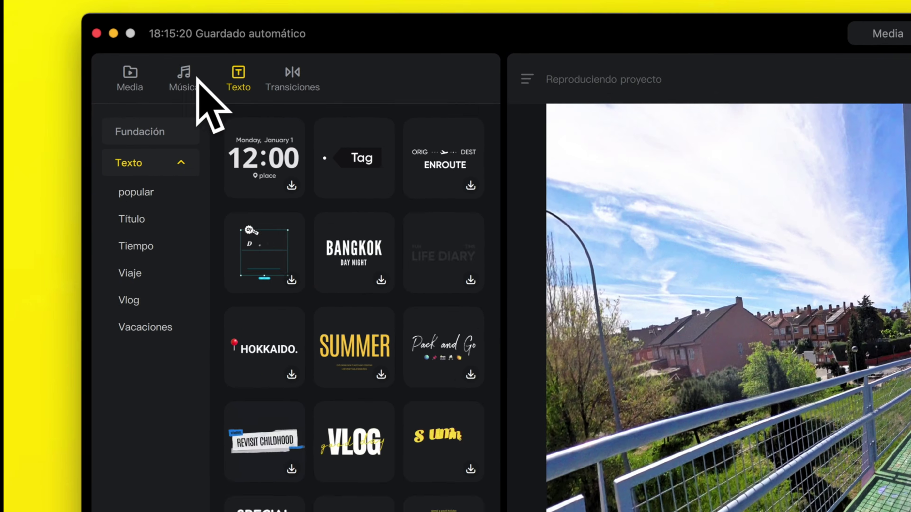
{"action": "left_click", "coordinate": [196, 81]}
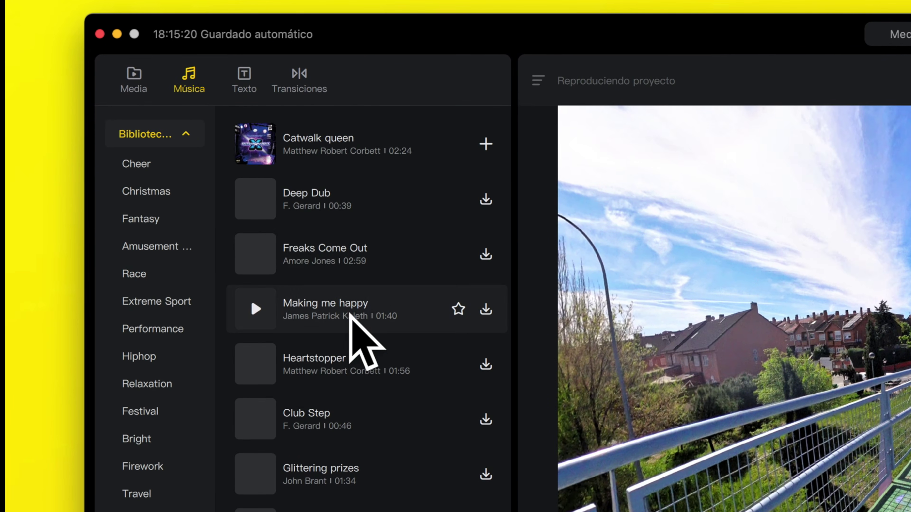
{"action": "scroll", "coordinate": [355, 334], "scroll_direction": "down", "scroll_amount": 10}
{"action": "scroll", "coordinate": [351, 316], "scroll_direction": "up", "scroll_amount": 10}
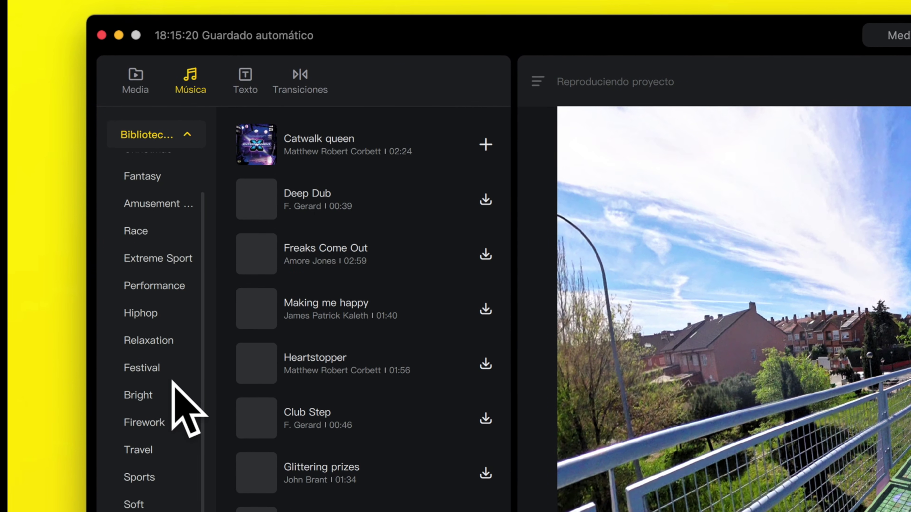
{"action": "left_click", "coordinate": [160, 443]}
{"action": "left_click", "coordinate": [267, 144]}
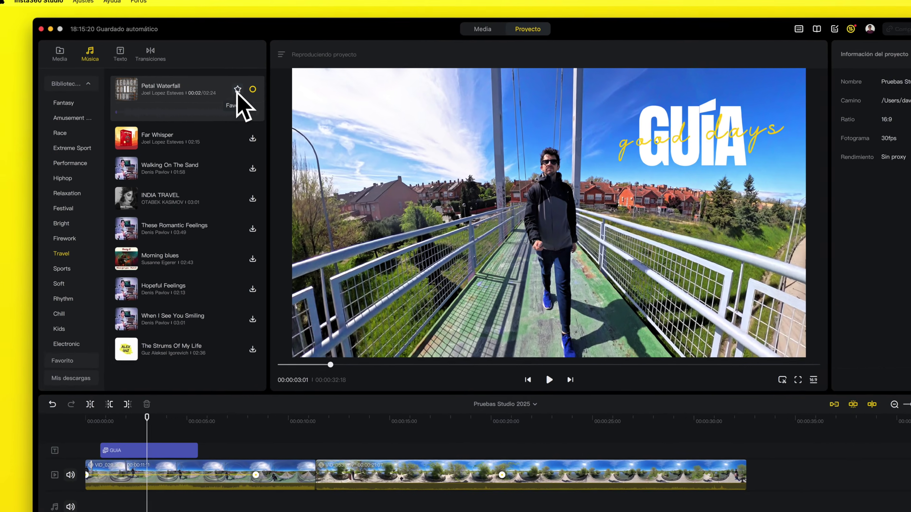
Mark Petal Waterfall as a favourite and add it to the music track at the start of the timeline.
{"action": "left_click", "coordinate": [237, 89]}
{"action": "left_click", "coordinate": [252, 89]}
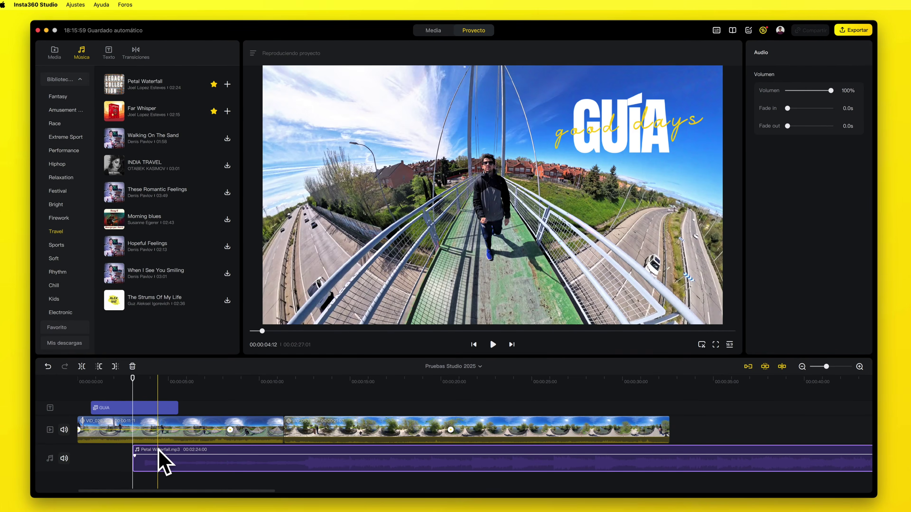
{"action": "left_click_drag", "start_coordinate": [158, 457], "coordinate": [101, 464]}
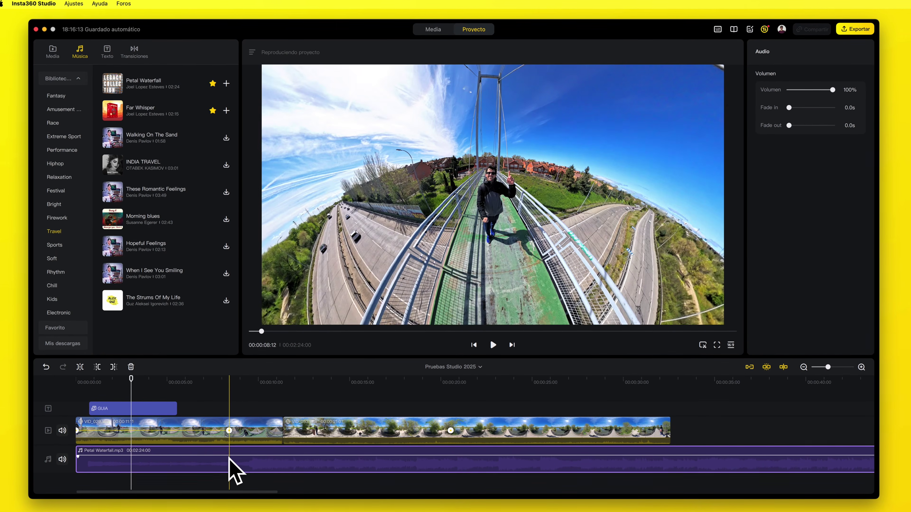
Remove the music before 00:00:08:12, move the GUíA title closer to the timeline start, and play the project.
{"action": "key", "text": "Delete"}
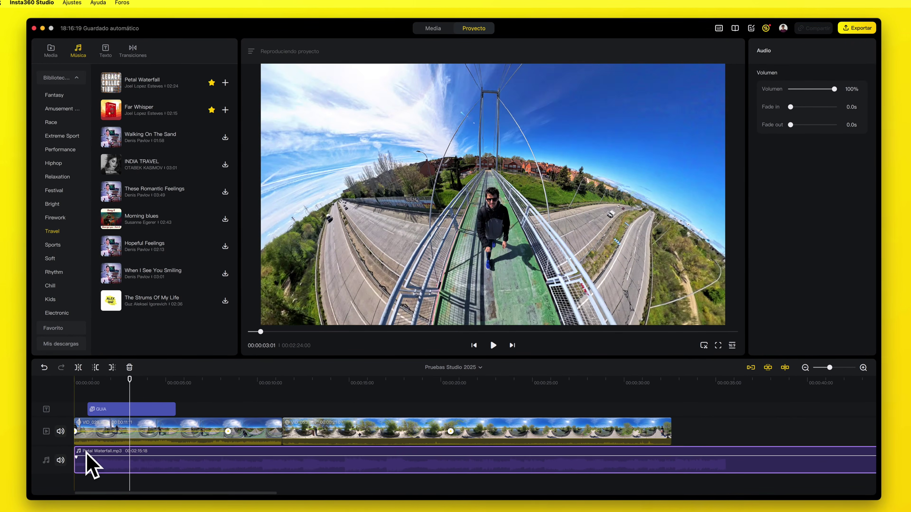
{"action": "left_click_drag", "start_coordinate": [97, 403], "coordinate": [71, 392]}
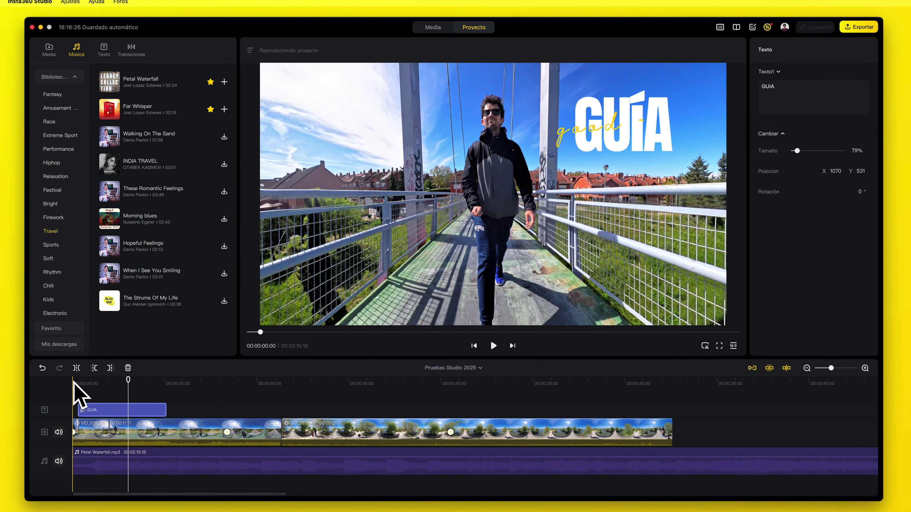
{"action": "key", "text": "space"}
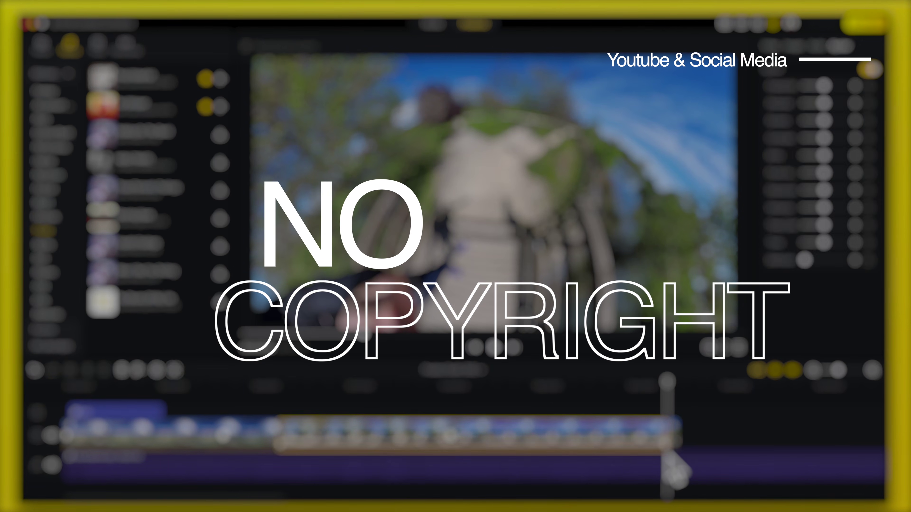
Cut the Petal Waterfall track at the end of the second video clip and delete the excess music.
{"action": "left_click", "coordinate": [704, 468]}
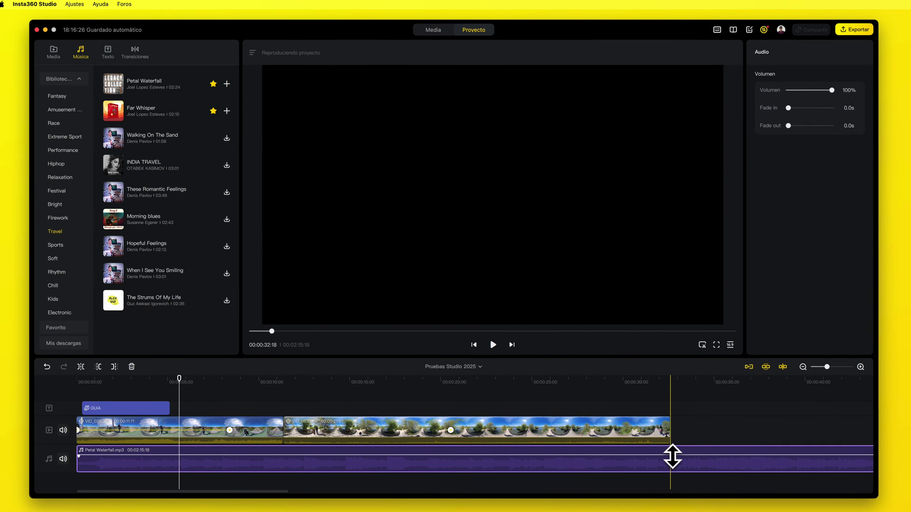
{"action": "left_click", "coordinate": [663, 449]}
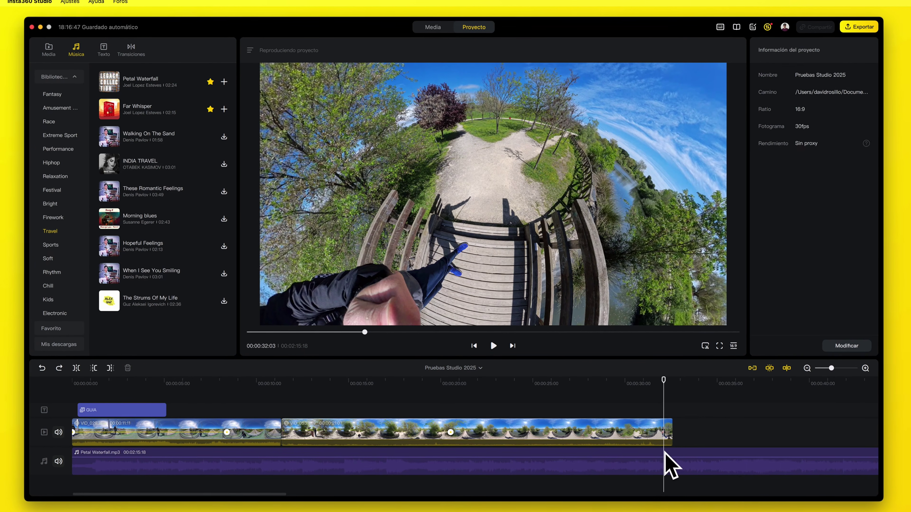
{"action": "left_click", "coordinate": [696, 455]}
{"action": "key", "text": "Delete"}
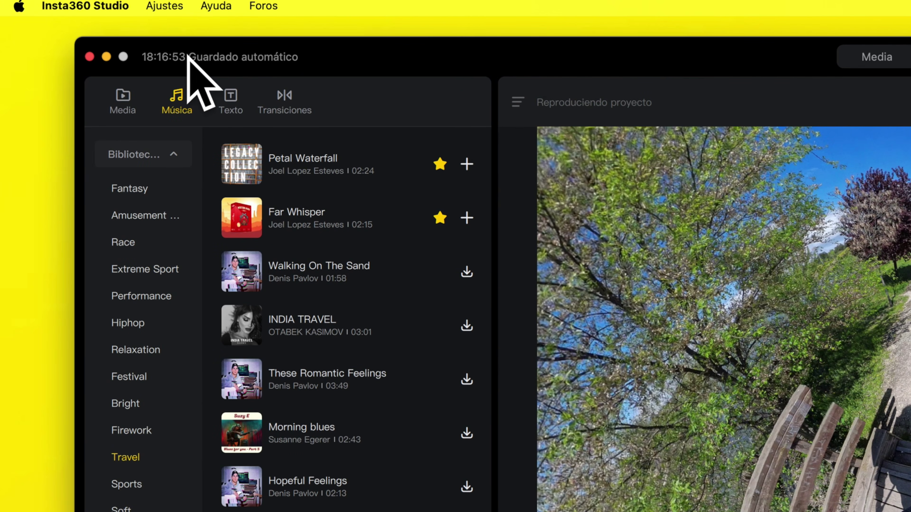
{"action": "left_click_drag", "start_coordinate": [187, 56], "coordinate": [223, 59]}
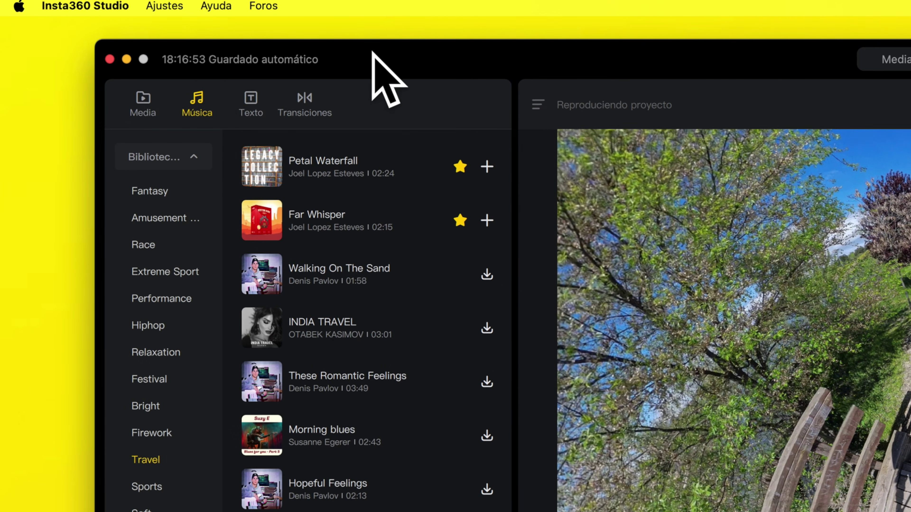
{"action": "left_click_drag", "start_coordinate": [373, 52], "coordinate": [342, 46]}
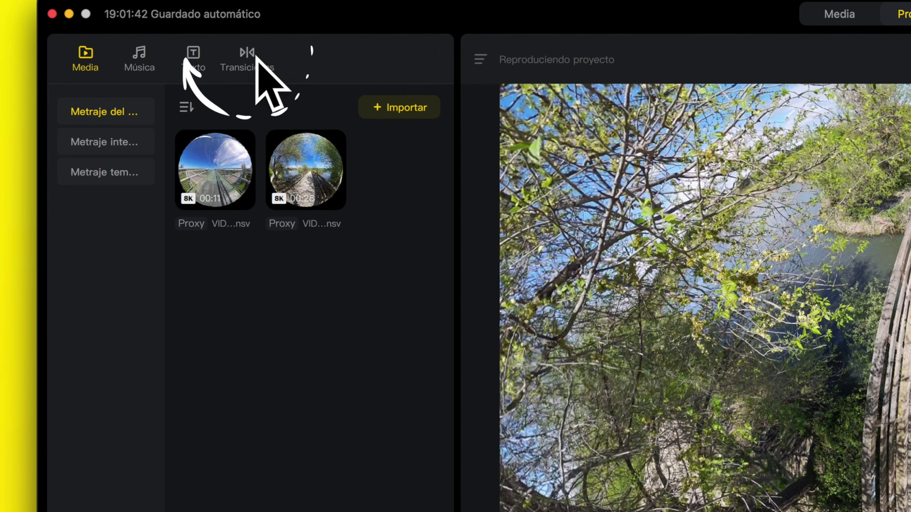
Place the Rotar a la izquierda transition between the two video clips and move the playhead back before it.
{"action": "left_click", "coordinate": [250, 55]}
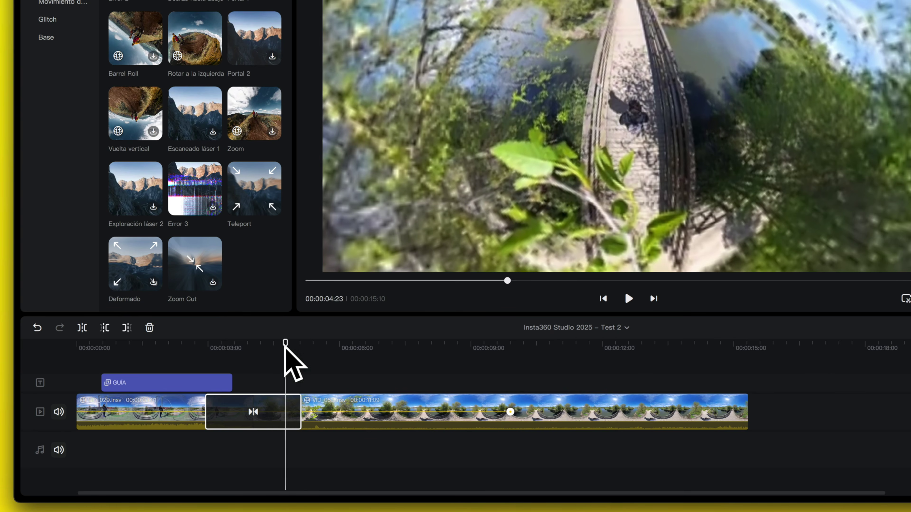
{"action": "left_click_drag", "start_coordinate": [298, 350], "coordinate": [216, 352]}
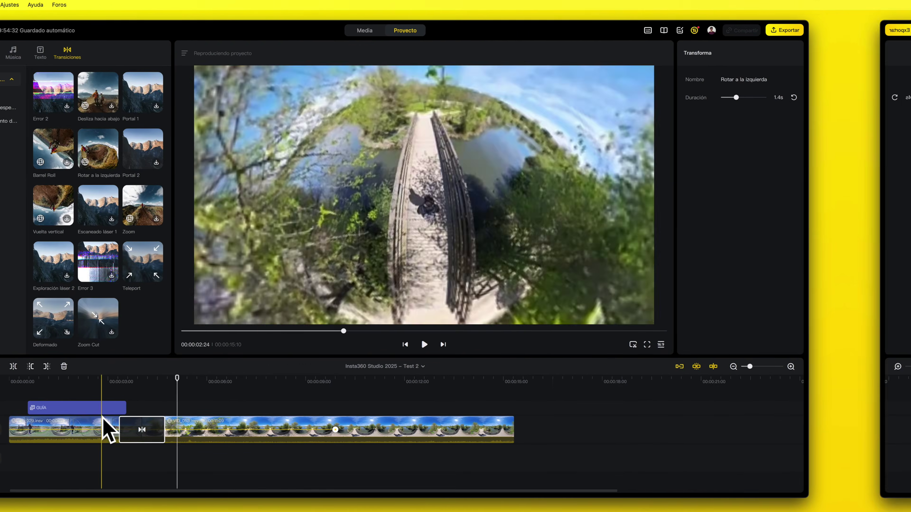
{"action": "left_click", "coordinate": [78, 53]}
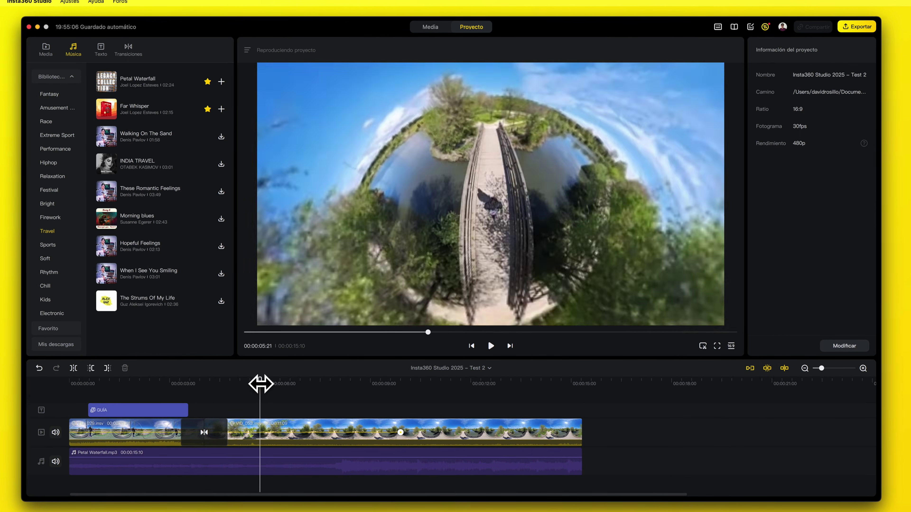
{"action": "left_click", "coordinate": [145, 411]}
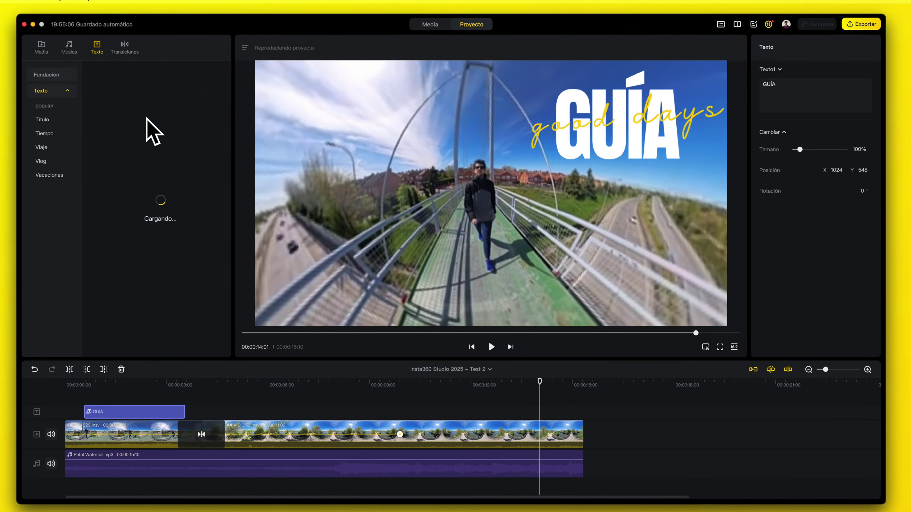
{"action": "scroll", "coordinate": [153, 213], "scroll_direction": "down", "scroll_amount": 5}
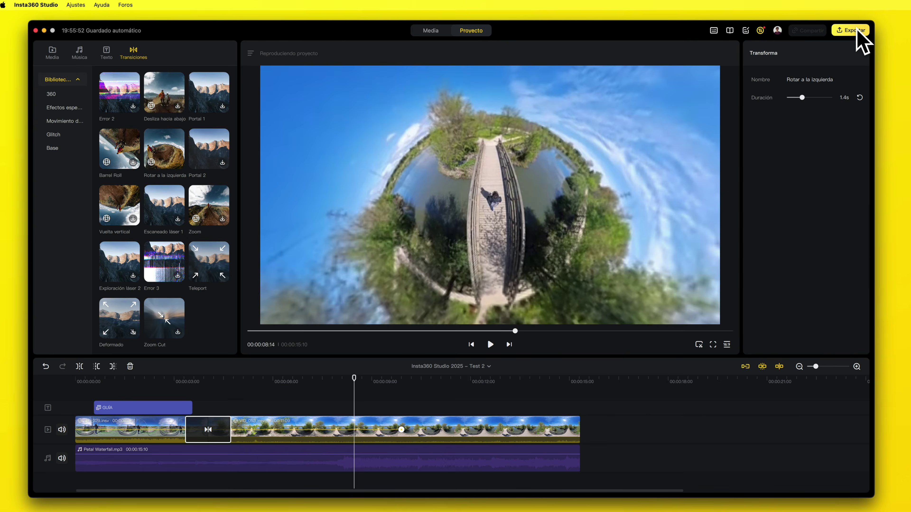
Start an export of the project and name the file Prueba 001 Insta360 X4.
{"action": "left_click", "coordinate": [836, 35]}
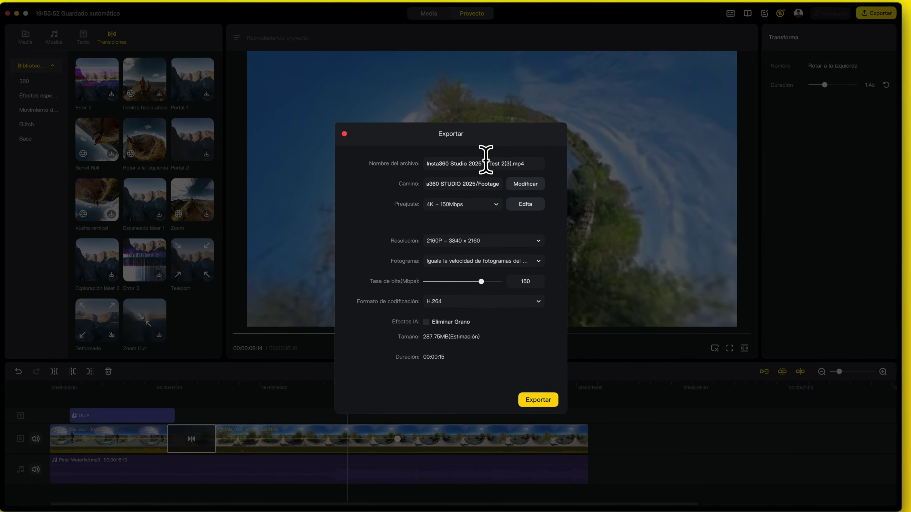
{"action": "left_click", "coordinate": [484, 170]}
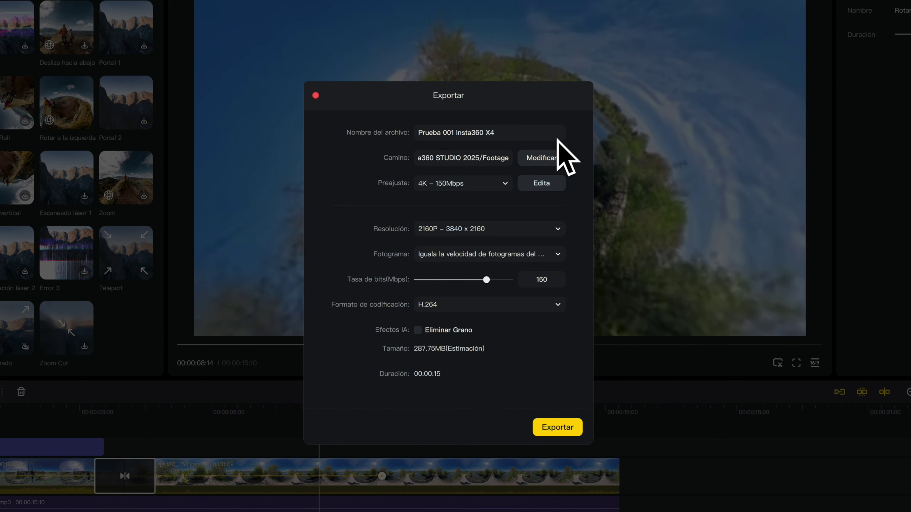
{"action": "left_click", "coordinate": [447, 156]}
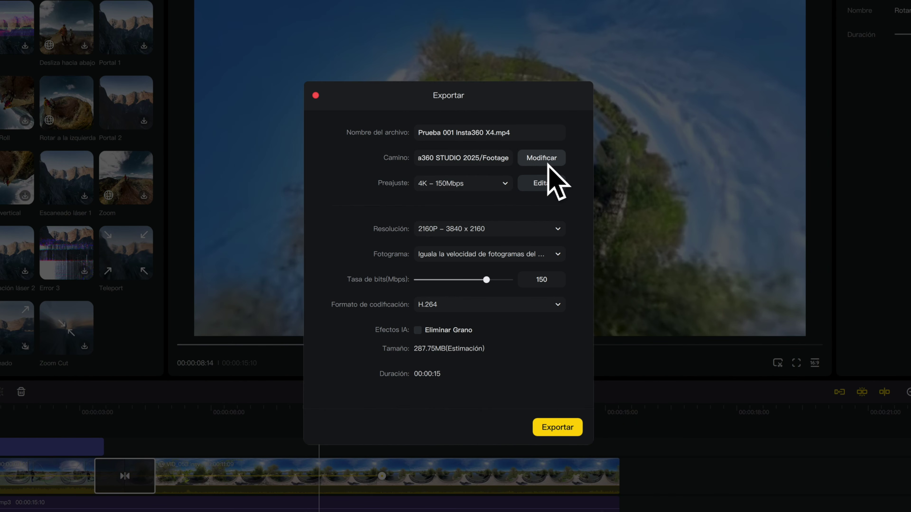
Check the export preset and resolution options, keeping 4K – 150Mbps and 2160P – 3840 x 2160.
{"action": "left_click", "coordinate": [503, 186]}
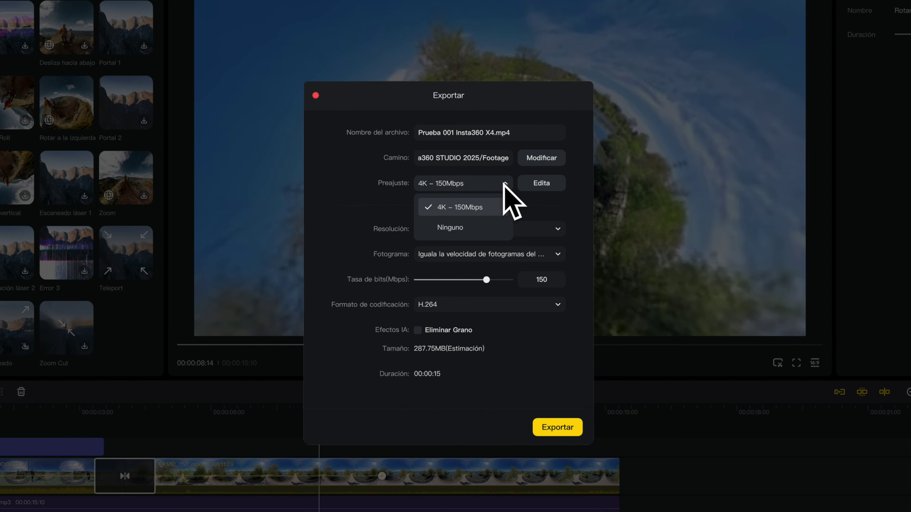
{"action": "left_click", "coordinate": [490, 224]}
{"action": "left_click", "coordinate": [491, 183]}
{"action": "left_click", "coordinate": [484, 206]}
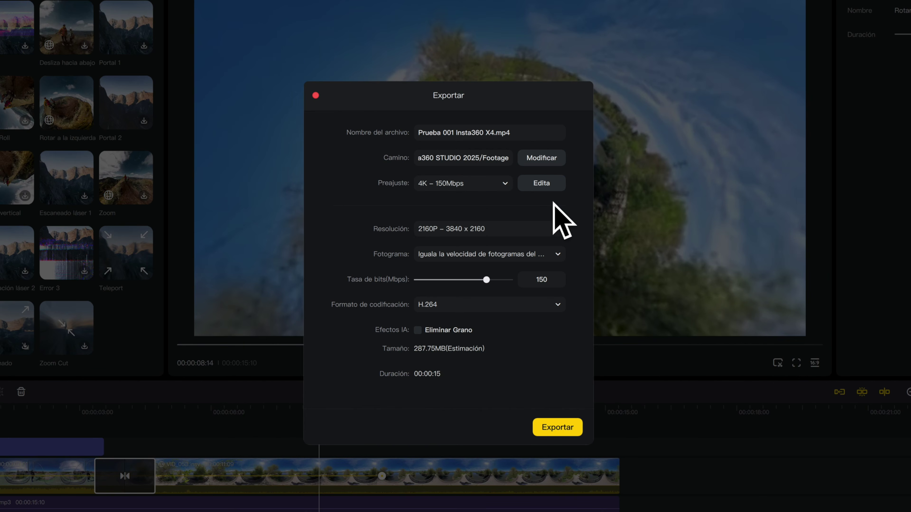
{"action": "left_click", "coordinate": [557, 229]}
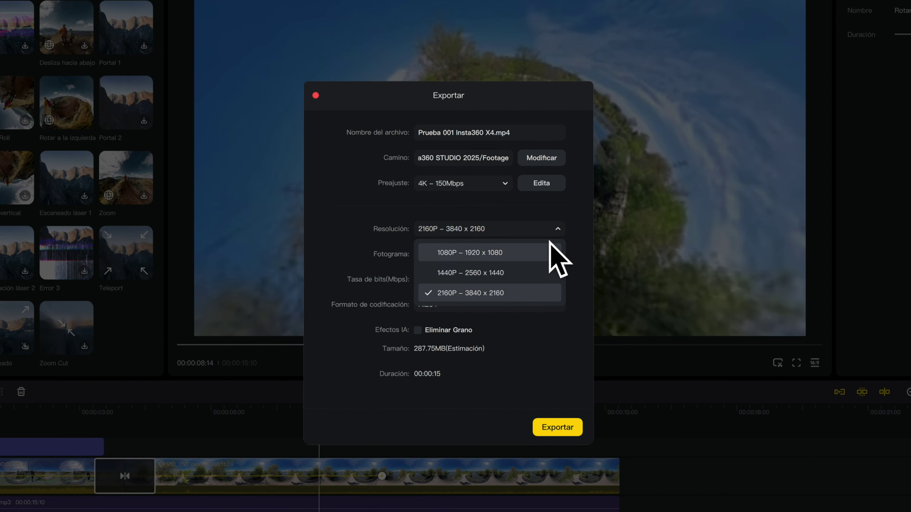
{"action": "left_click", "coordinate": [549, 229]}
Set the export frame rate to 30 and the bitrate to 150 Mbps.
{"action": "left_click", "coordinate": [518, 251]}
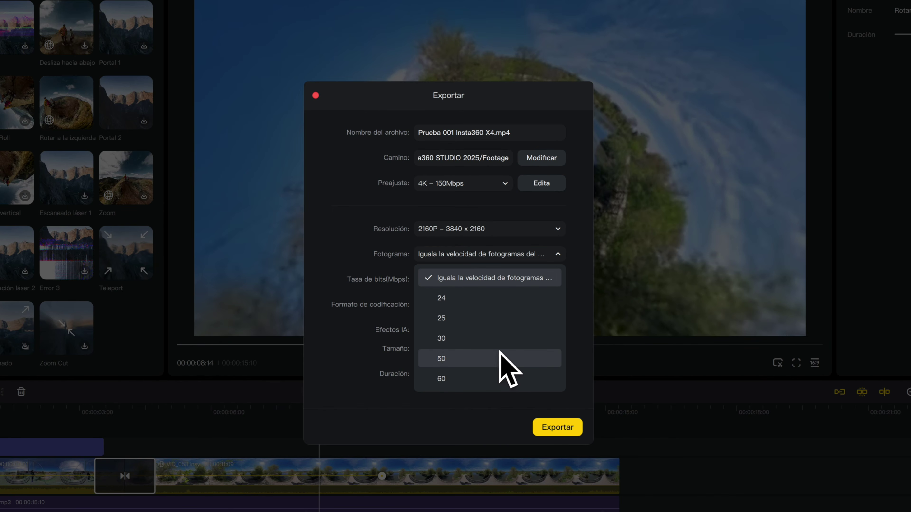
{"action": "left_click", "coordinate": [494, 339]}
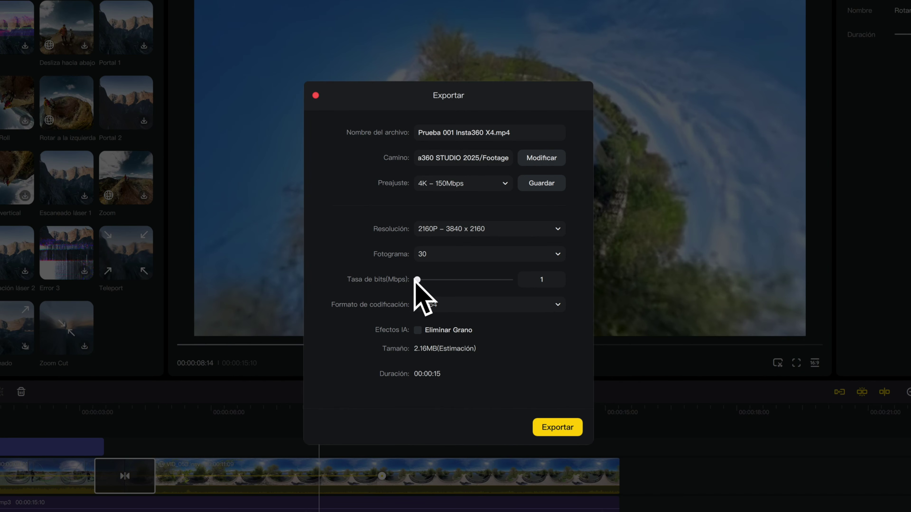
{"action": "double_click", "coordinate": [551, 280]}
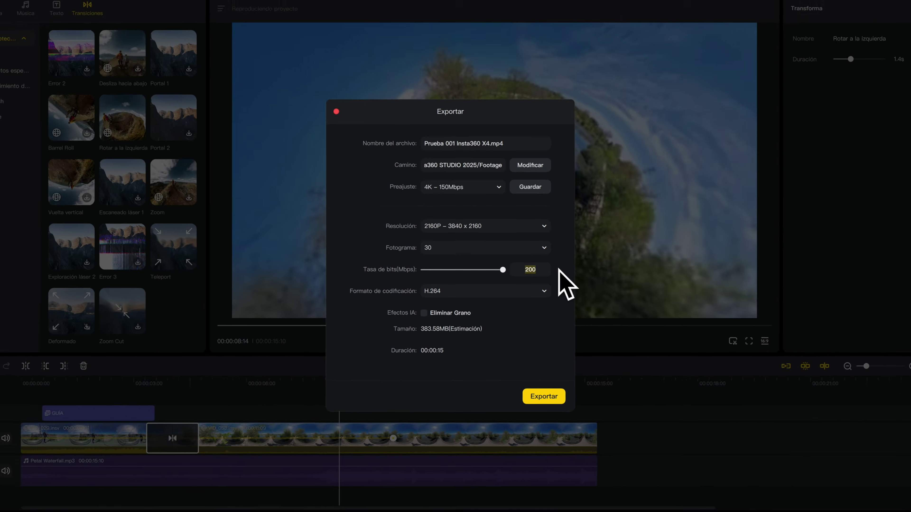
{"action": "left_click", "coordinate": [530, 196]}
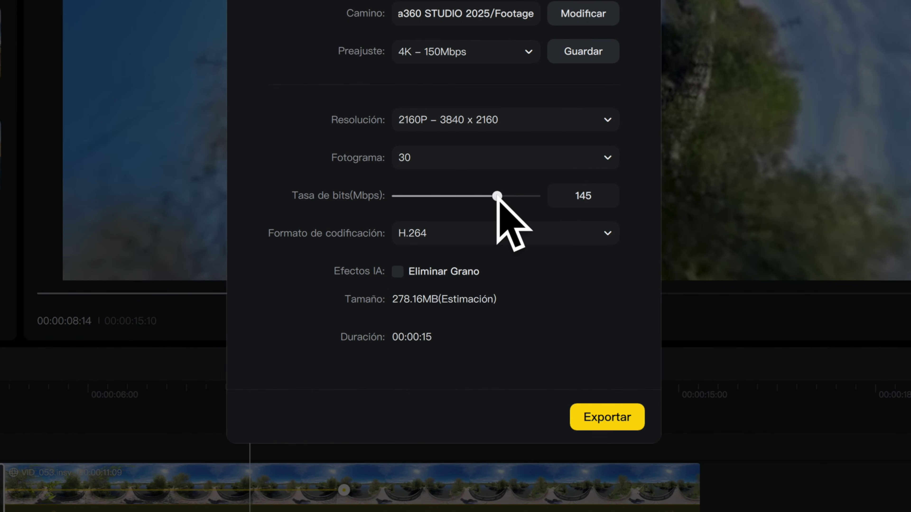
{"action": "double_click", "coordinate": [591, 196]}
{"action": "type", "text": "1"}
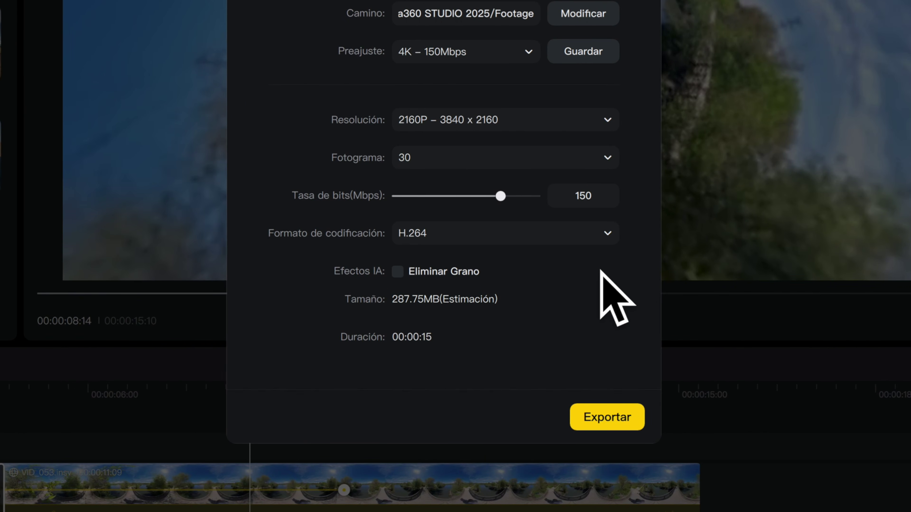
Try the H.265 and ProRes 422 encoding formats for the export.
{"action": "left_click", "coordinate": [598, 238]}
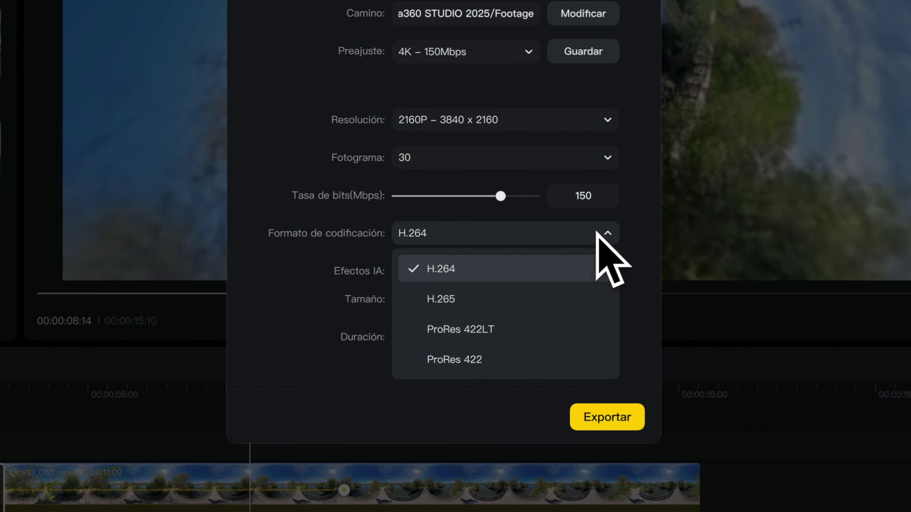
{"action": "left_click", "coordinate": [582, 292]}
{"action": "left_click", "coordinate": [597, 241]}
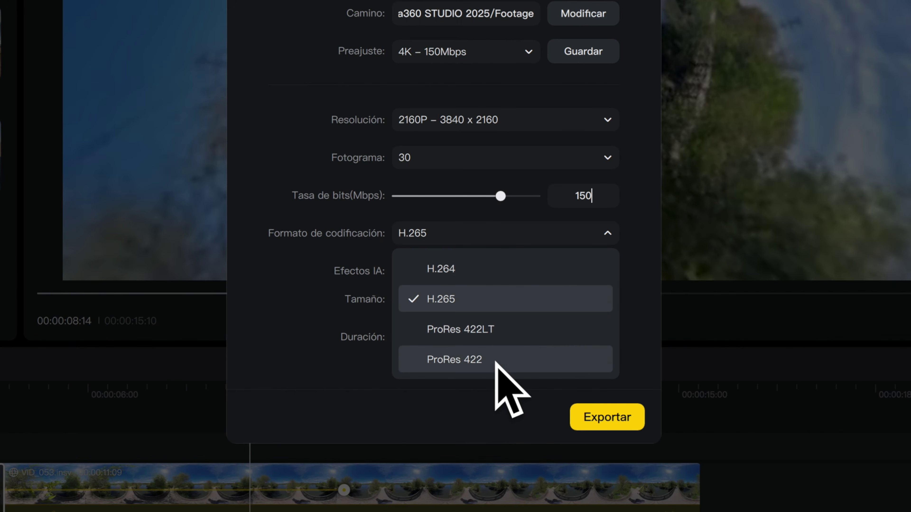
{"action": "left_click", "coordinate": [379, 390]}
{"action": "left_click", "coordinate": [534, 235]}
{"action": "left_click", "coordinate": [509, 360]}
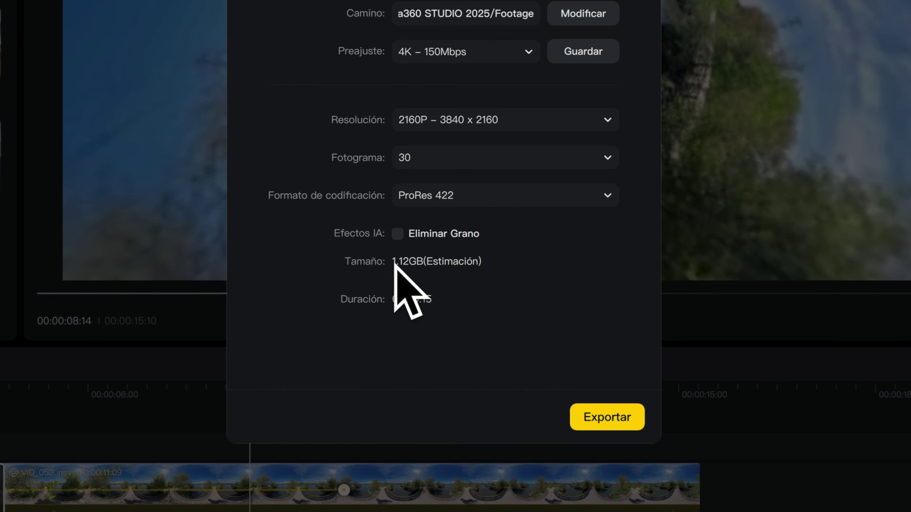
Set the encoding format back to H.264 and export the project.
{"action": "left_click", "coordinate": [602, 197]}
{"action": "left_click", "coordinate": [398, 335]}
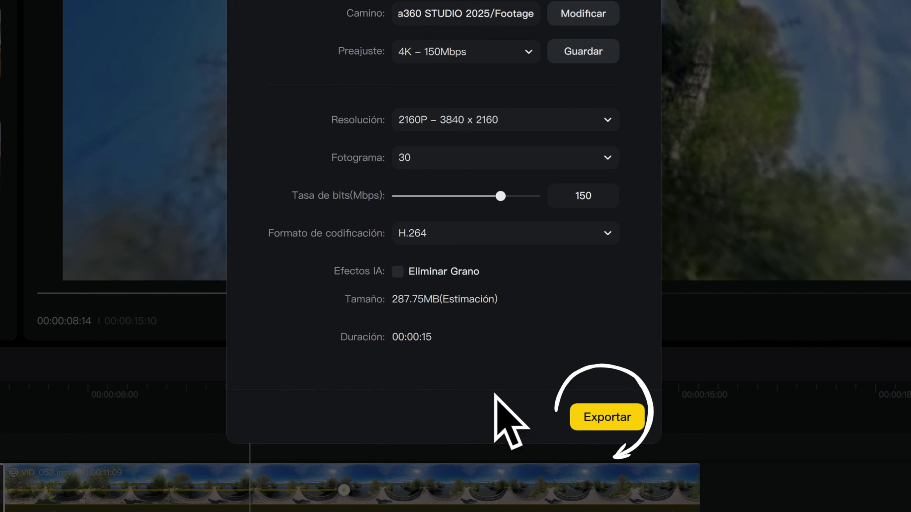
{"action": "left_click", "coordinate": [602, 417]}
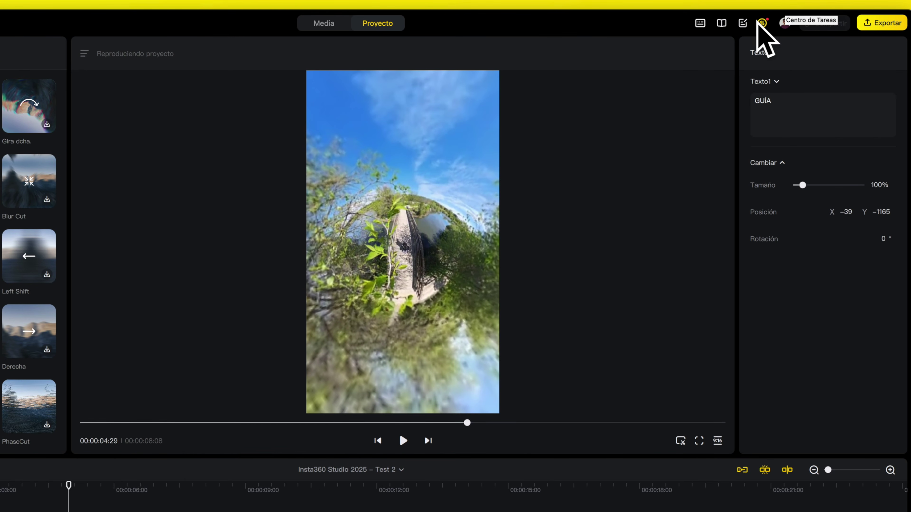
Review the local export records in the task center and close it.
{"action": "left_click", "coordinate": [761, 23]}
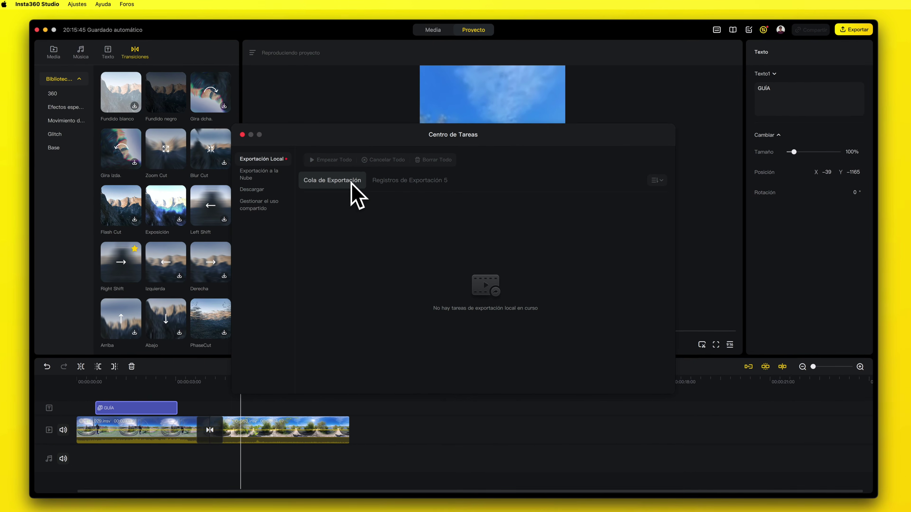
{"action": "left_click", "coordinate": [396, 179]}
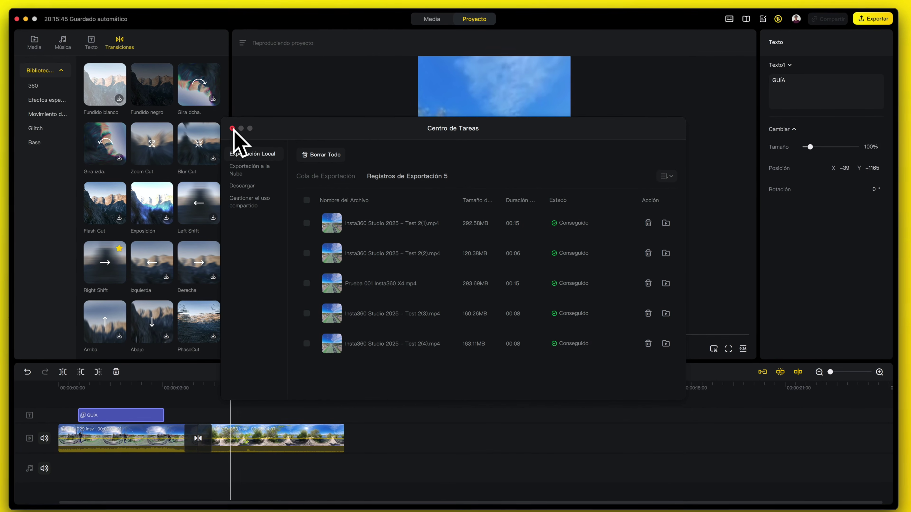
{"action": "left_click", "coordinate": [232, 128]}
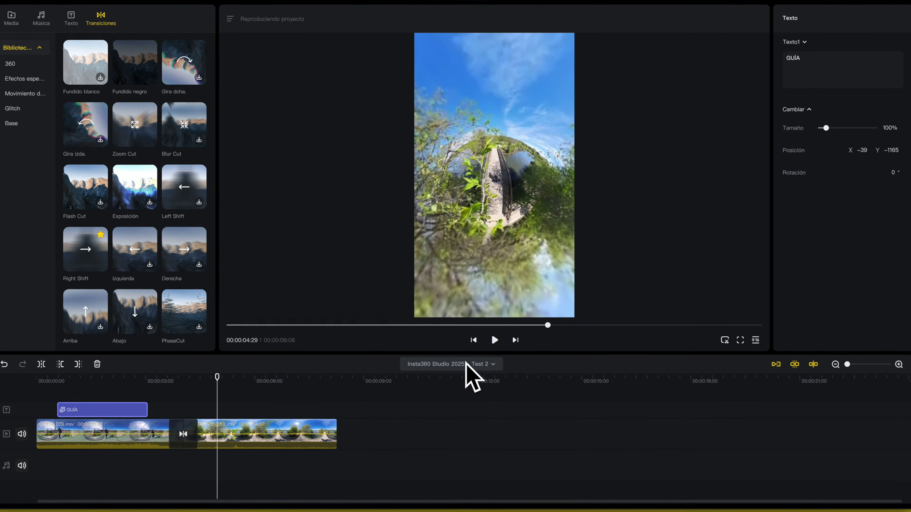
View the project management options of the Insta360 Studio 2025 – Test 2 project.
{"action": "left_click", "coordinate": [456, 372]}
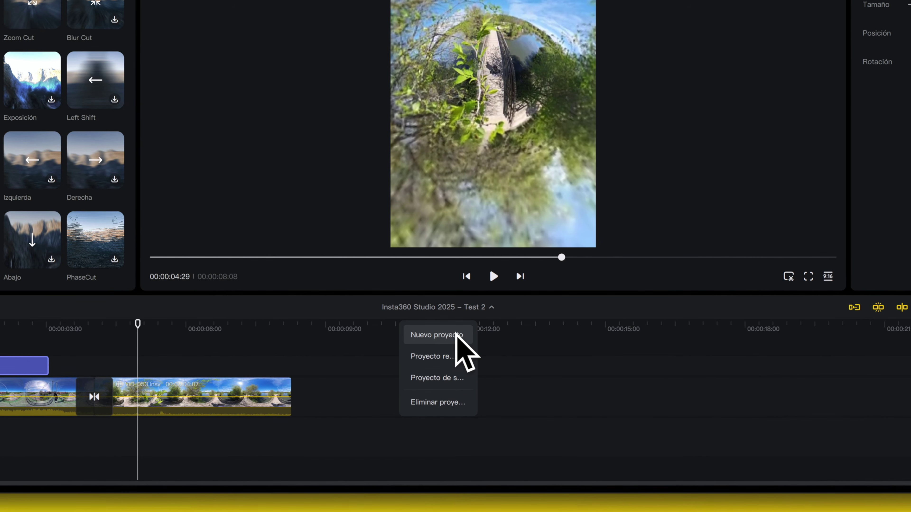
{"action": "mouse_move", "coordinate": [458, 358]}
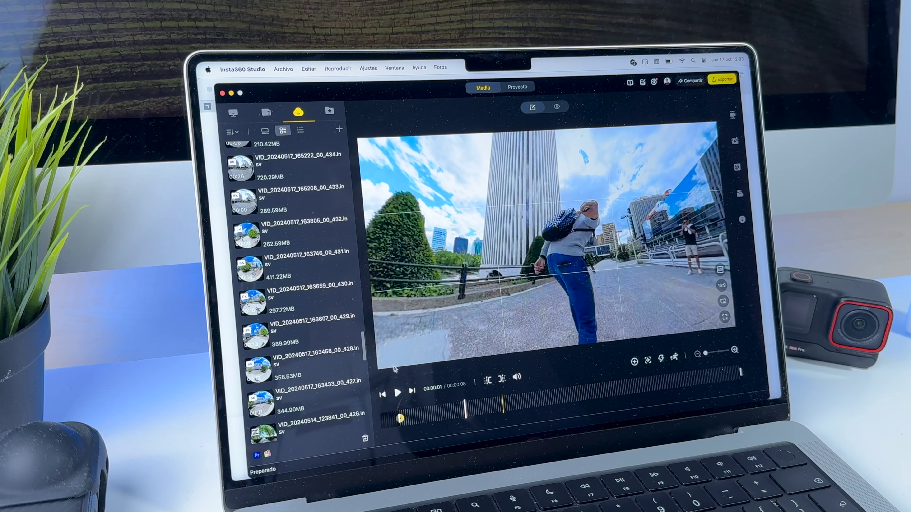
{"action": "left_click", "coordinate": [504, 406]}
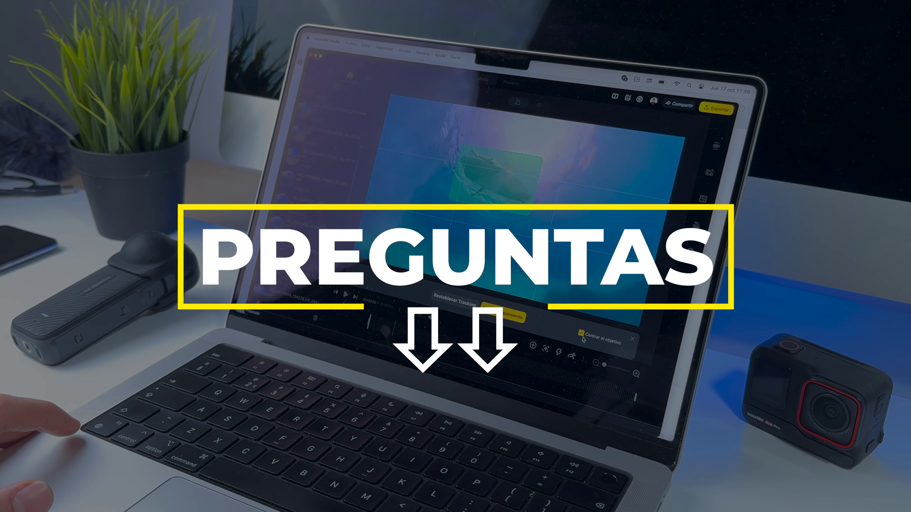
{"action": "left_click", "coordinate": [520, 316]}
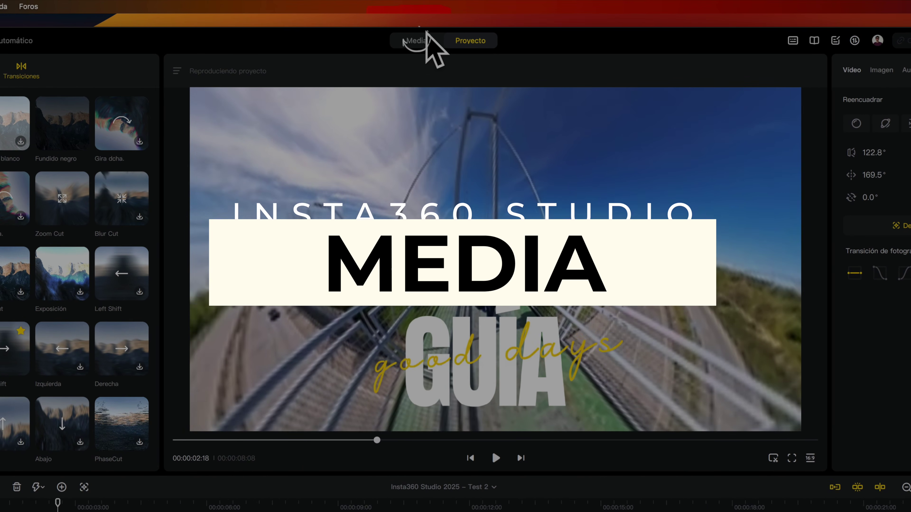
Switch to the Media workspace and look through its cloud and favourites footage sources.
{"action": "left_click", "coordinate": [418, 39]}
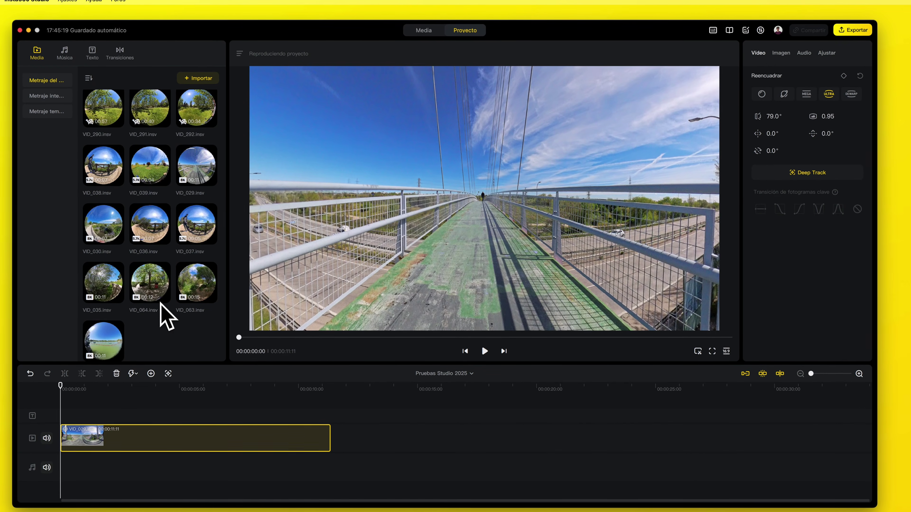
{"action": "left_click", "coordinate": [161, 296]}
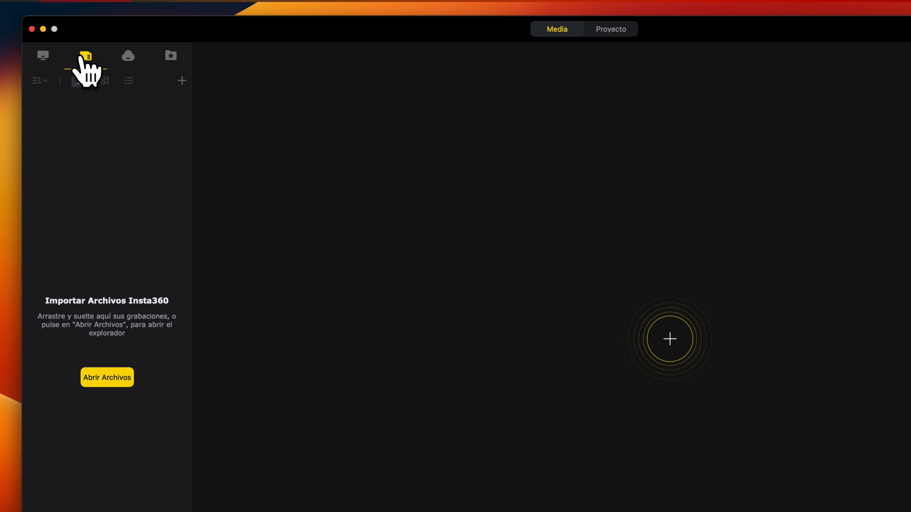
{"action": "left_click", "coordinate": [128, 58]}
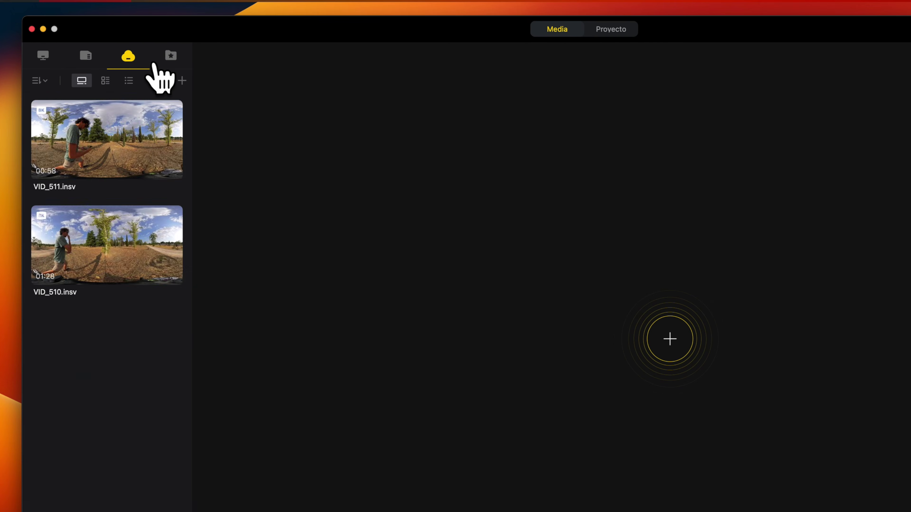
{"action": "left_click", "coordinate": [171, 57]}
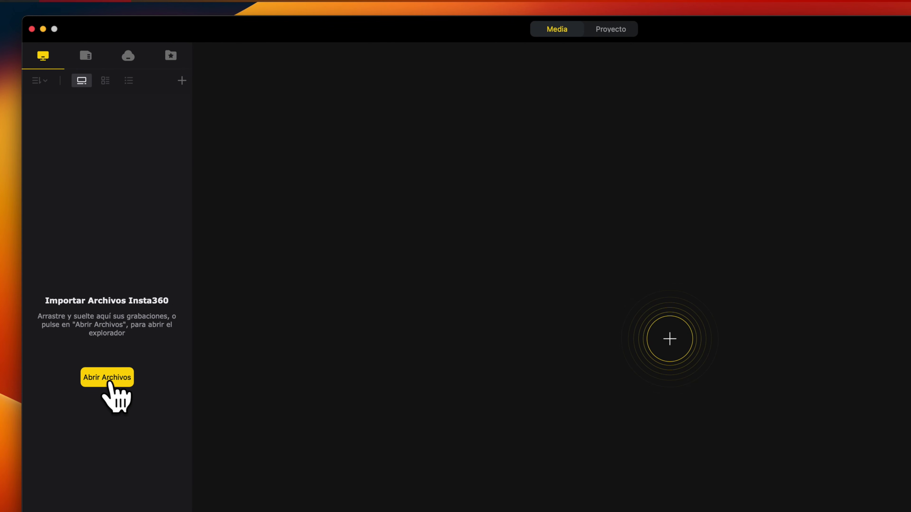
Import the Camera01 files from IMG_20240408_105719_00_026.insp through LRV_20240408_125847_01_041.lrv into the local media library.
{"action": "left_click", "coordinate": [108, 379]}
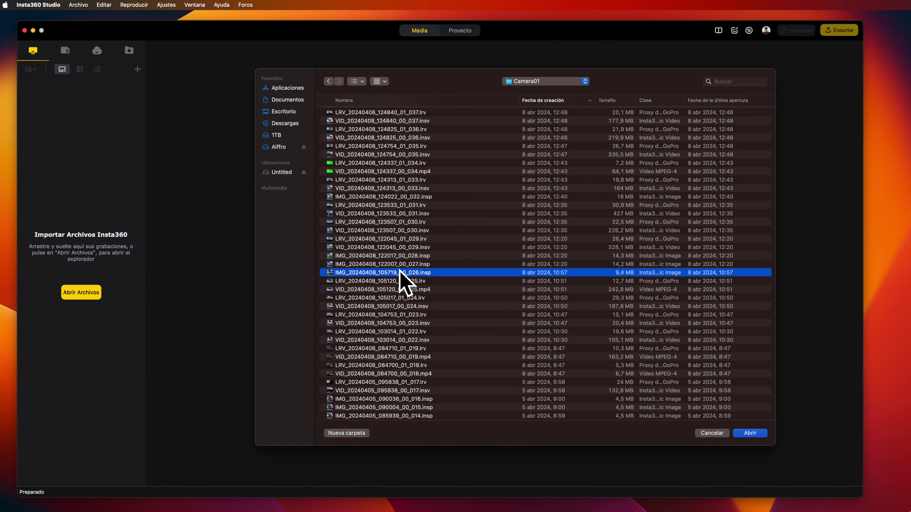
{"action": "scroll", "coordinate": [392, 148], "scroll_direction": "up", "scroll_amount": 5}
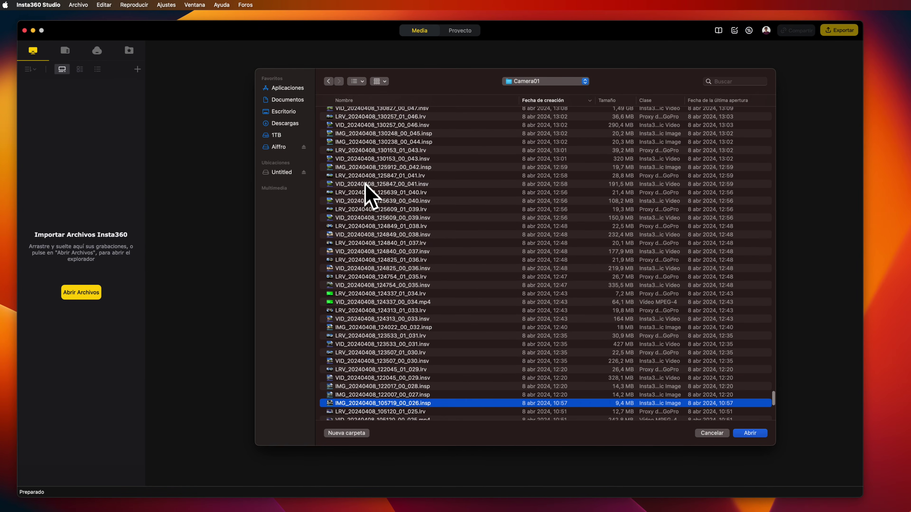
{"action": "left_click", "coordinate": [369, 183], "text": "shift"}
{"action": "left_click", "coordinate": [373, 176], "text": "shift"}
{"action": "left_click", "coordinate": [748, 433]}
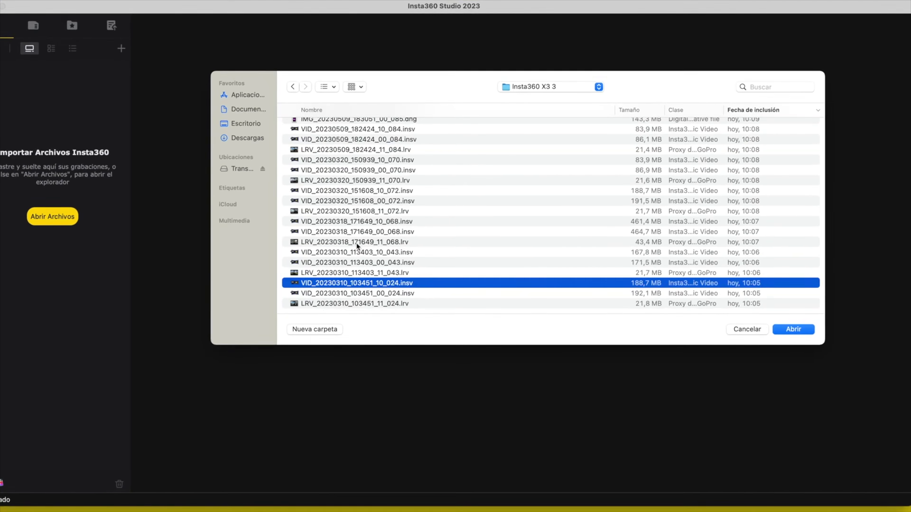
Examine the VID and LRV files that make up one recording in the Insta360 X3 3 folder, such as 20230318_171649.
{"action": "left_click", "coordinate": [356, 243]}
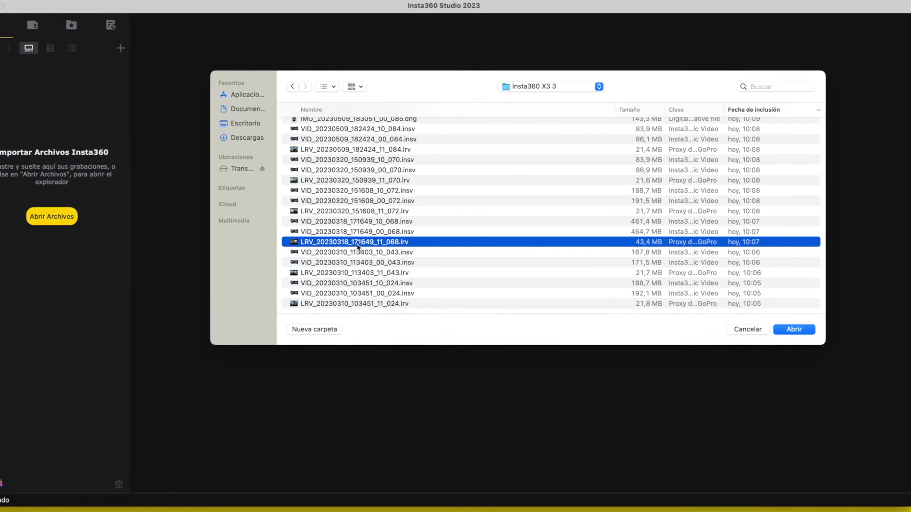
{"action": "left_click", "coordinate": [365, 222]}
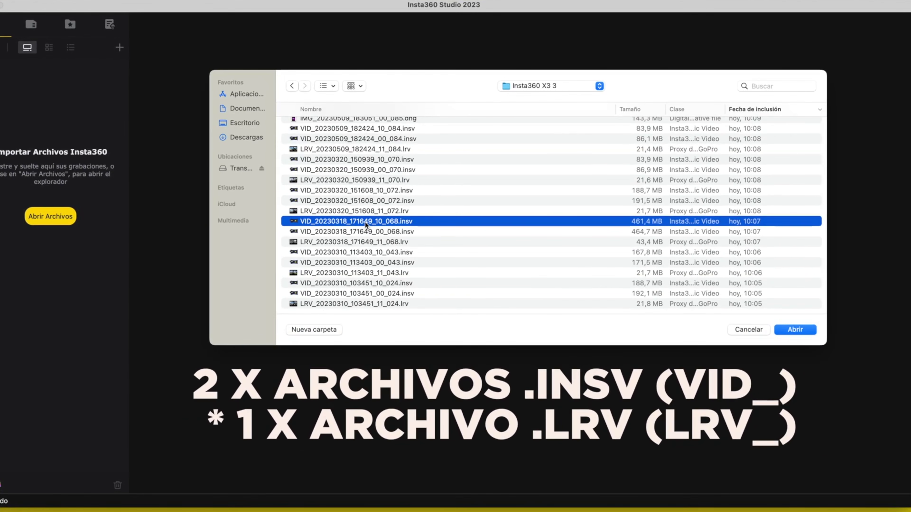
{"action": "key", "text": "shift+Down"}
{"action": "key", "text": "shift+Down"}
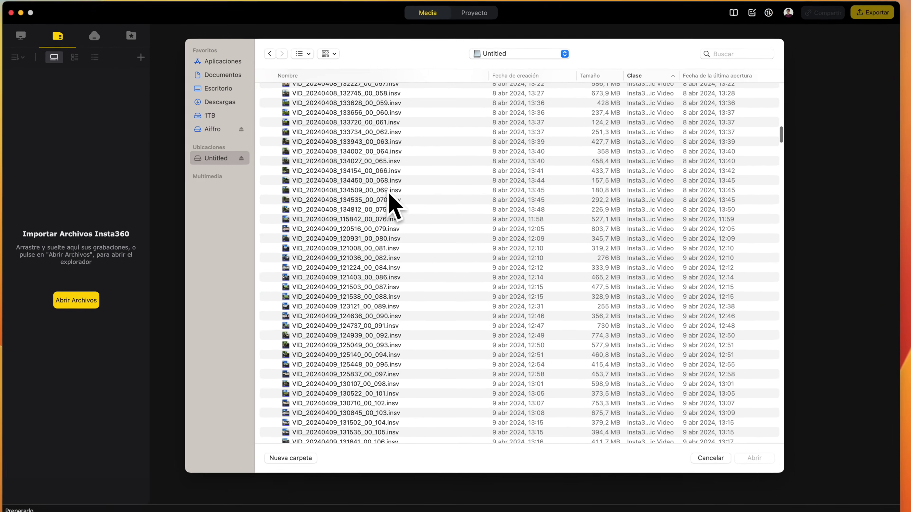
Browse the individual .insv recordings on the Untitled drive, starting from VID_20240408_134812_00_075.insv.
{"action": "left_click", "coordinate": [390, 209]}
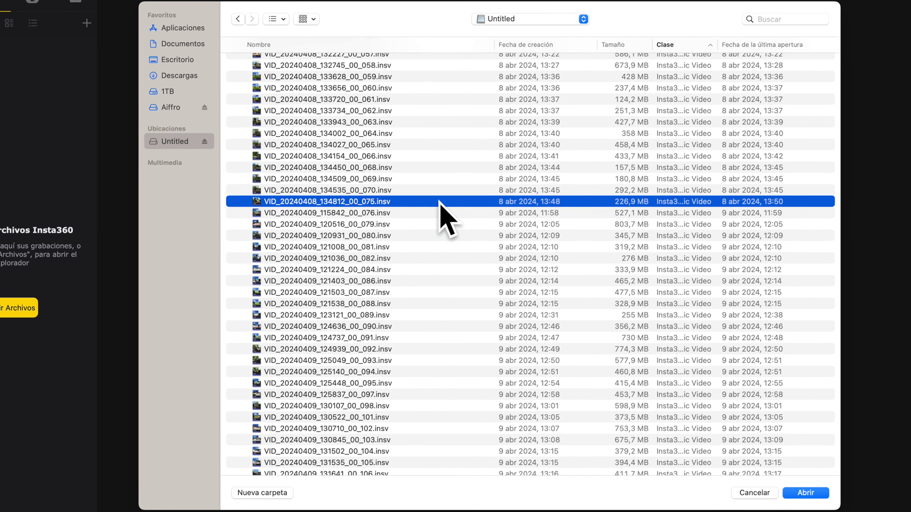
{"action": "key", "text": "Down"}
{"action": "key", "text": "Down"}
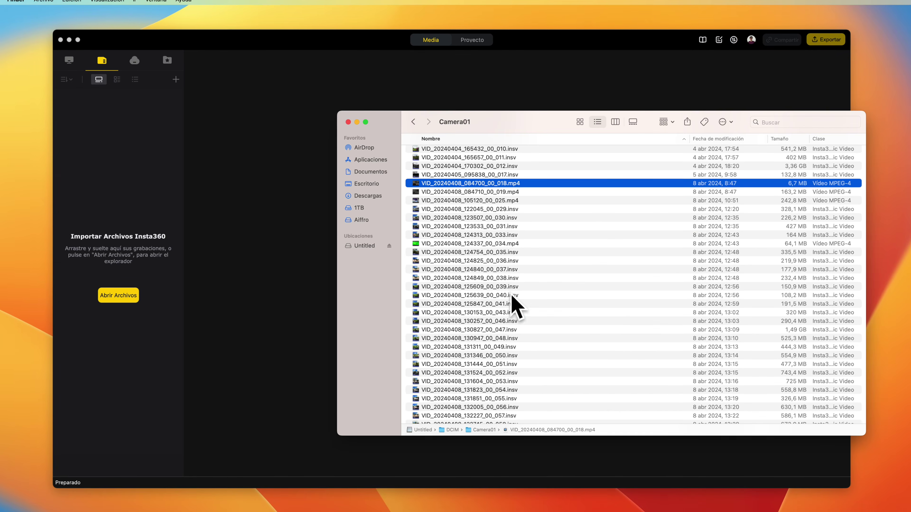
Import the Camera01 files from VID_20240408_084700_00_018.mp4 through VID_20240408_125609_00_039.insv from Finder into the empty media library.
{"action": "left_click", "coordinate": [513, 287], "text": "shift"}
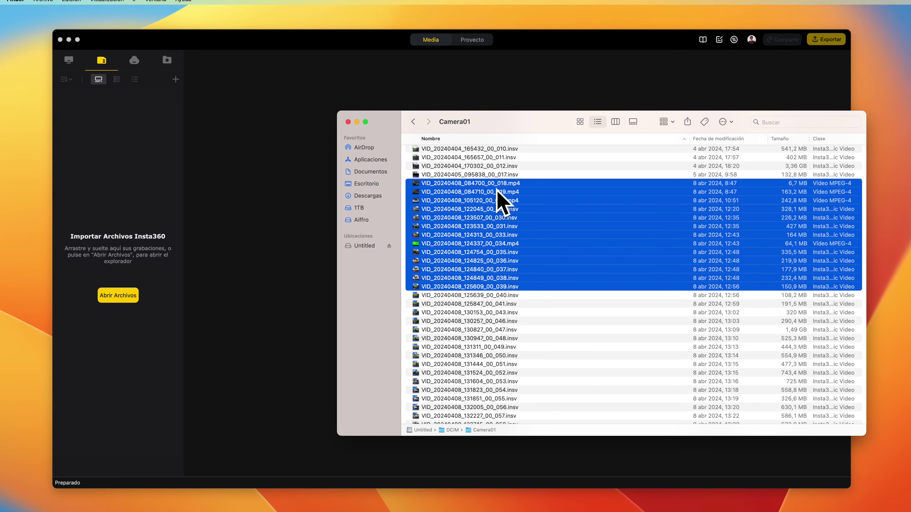
{"action": "left_click_drag", "start_coordinate": [495, 203], "coordinate": [295, 203]}
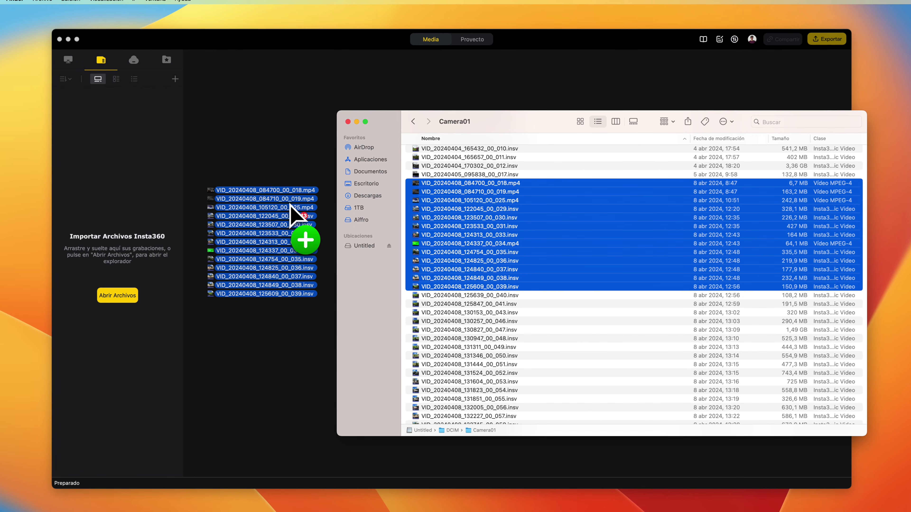
{"action": "left_click_drag", "start_coordinate": [289, 148], "coordinate": [291, 141]}
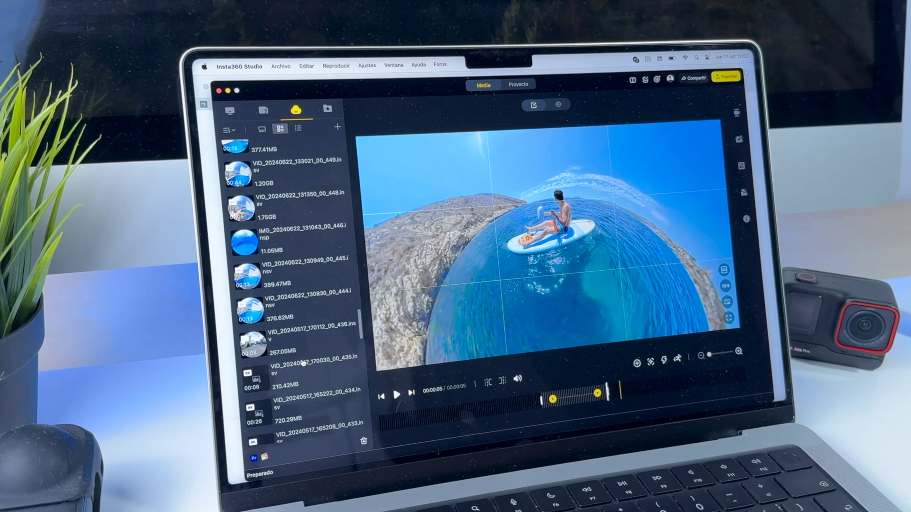
{"action": "left_click", "coordinate": [295, 335]}
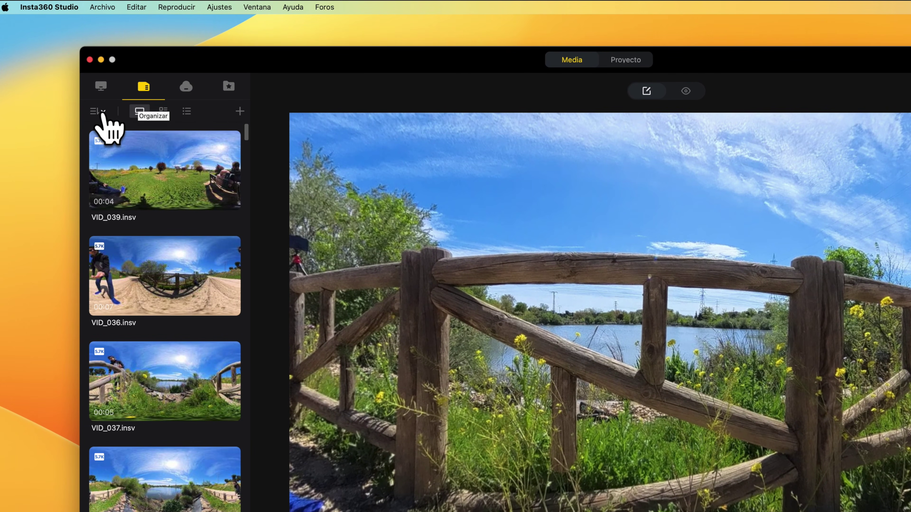
View the library's sorting options, try the detailed and list layouts, and return to large thumbnails.
{"action": "left_click", "coordinate": [100, 112]}
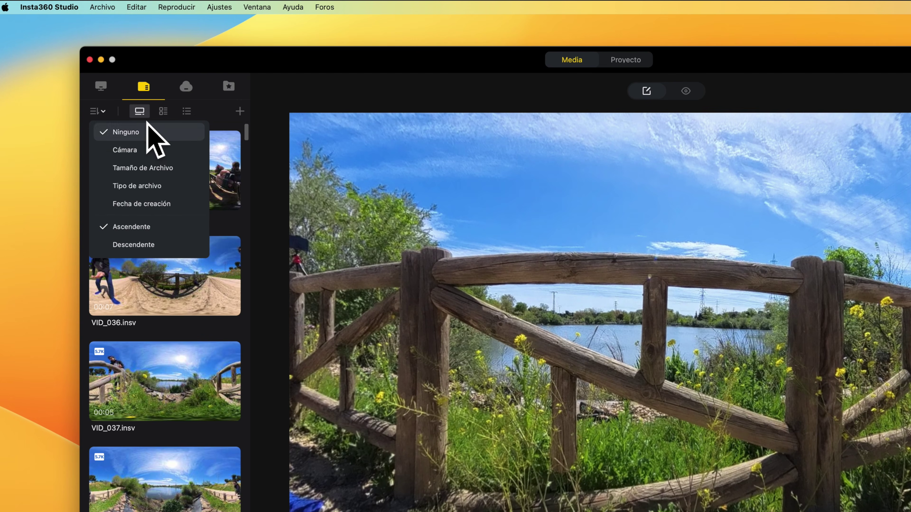
{"action": "left_click", "coordinate": [138, 114]}
{"action": "left_click", "coordinate": [163, 114]}
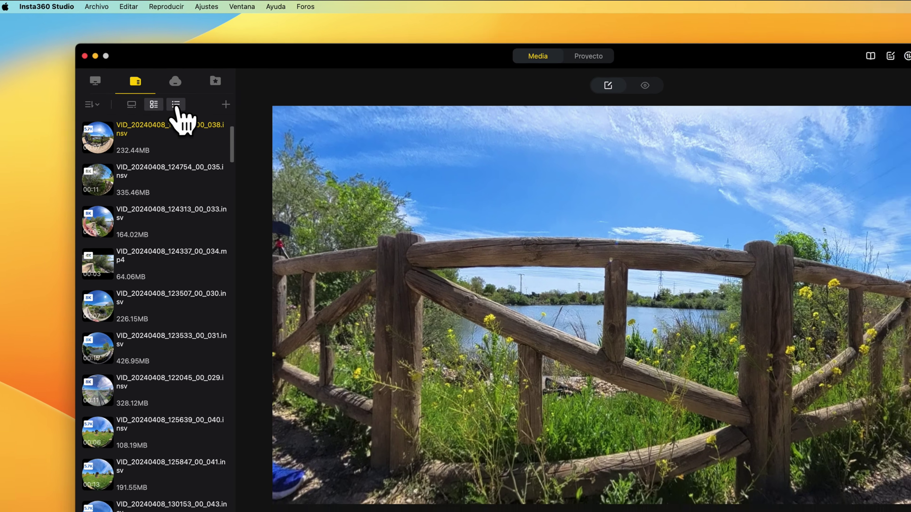
{"action": "left_click", "coordinate": [186, 112]}
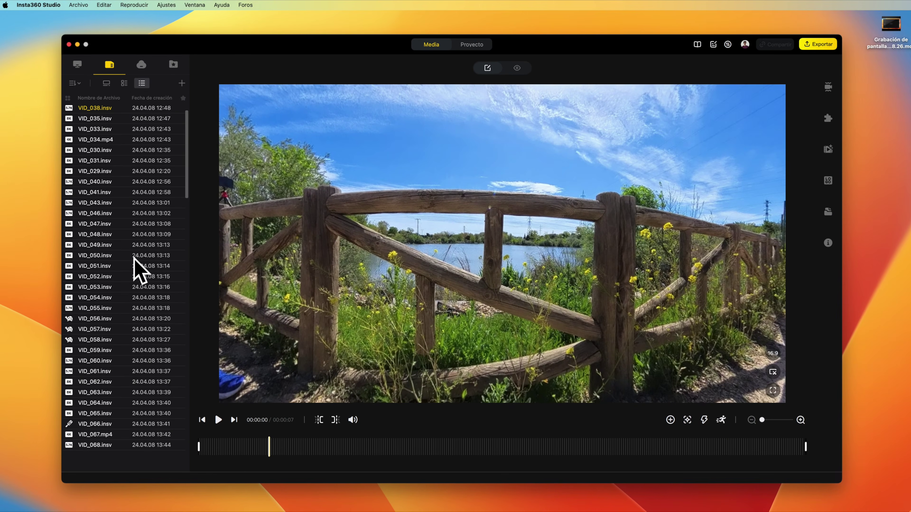
{"action": "left_click", "coordinate": [106, 83]}
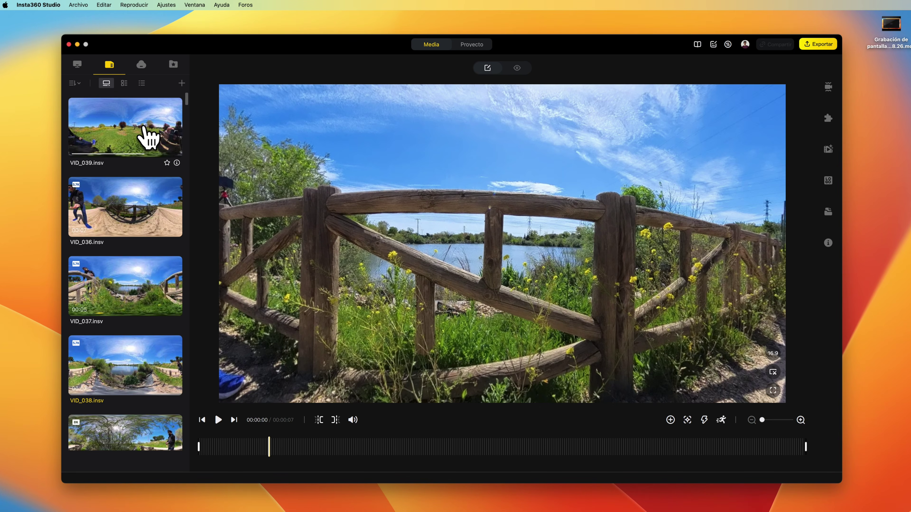
Skim library clips such as VID_036.insv in their thumbnails and mark VID_048.insv as a favourite.
{"action": "left_click", "coordinate": [143, 214]}
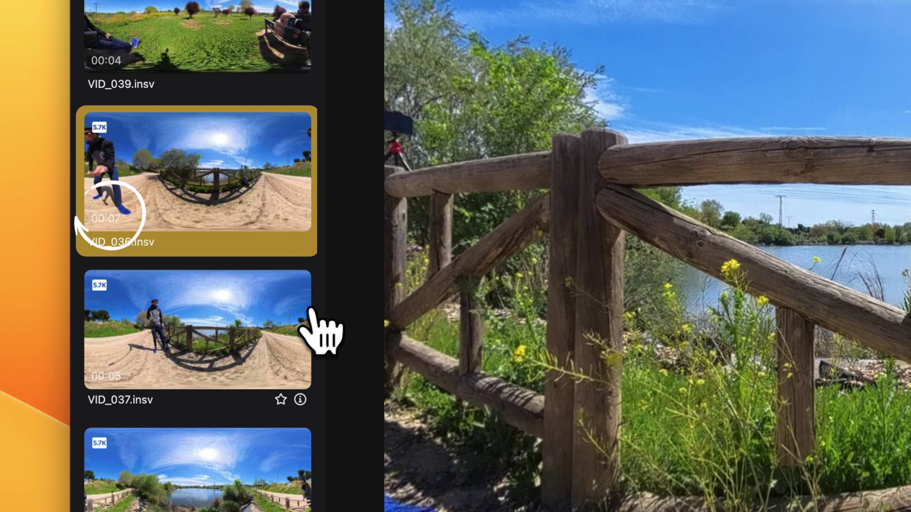
{"action": "mouse_move", "coordinate": [201, 168]}
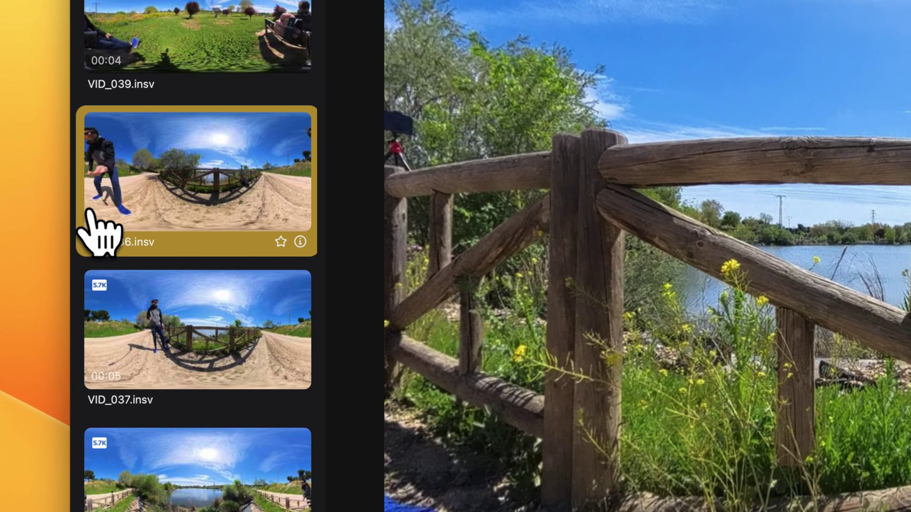
{"action": "mouse_move", "coordinate": [172, 322]}
{"action": "scroll", "coordinate": [175, 324], "scroll_direction": "down", "scroll_amount": 10}
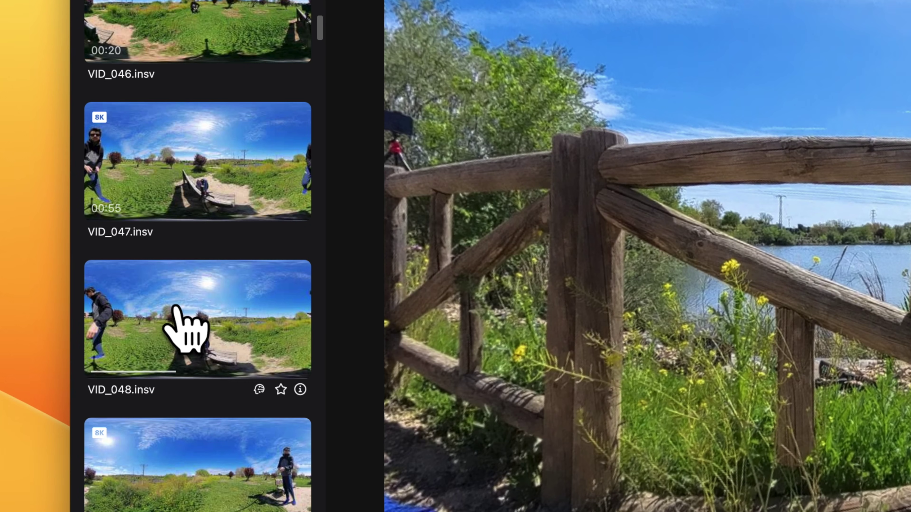
{"action": "left_click", "coordinate": [172, 298]}
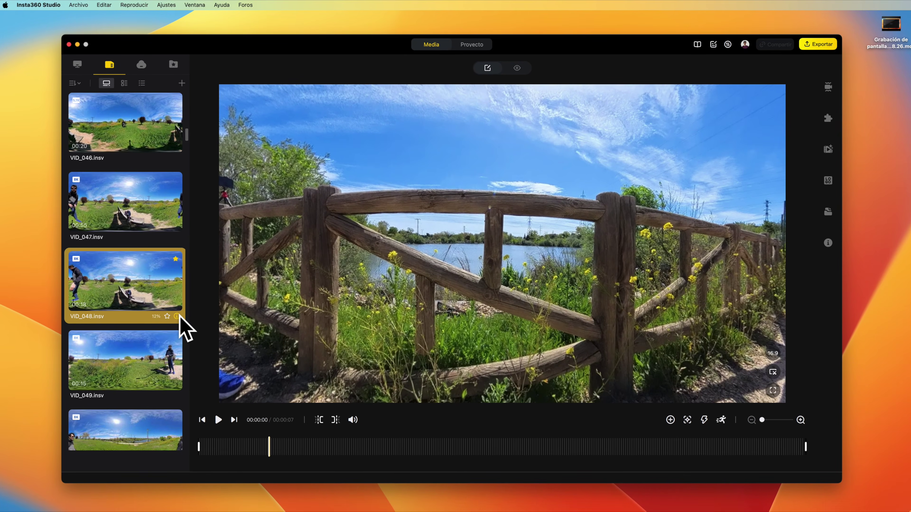
Examine the file properties of VID_048.insv, including name, size, resolution and frame rate, and view its other file actions.
{"action": "left_click", "coordinate": [177, 316]}
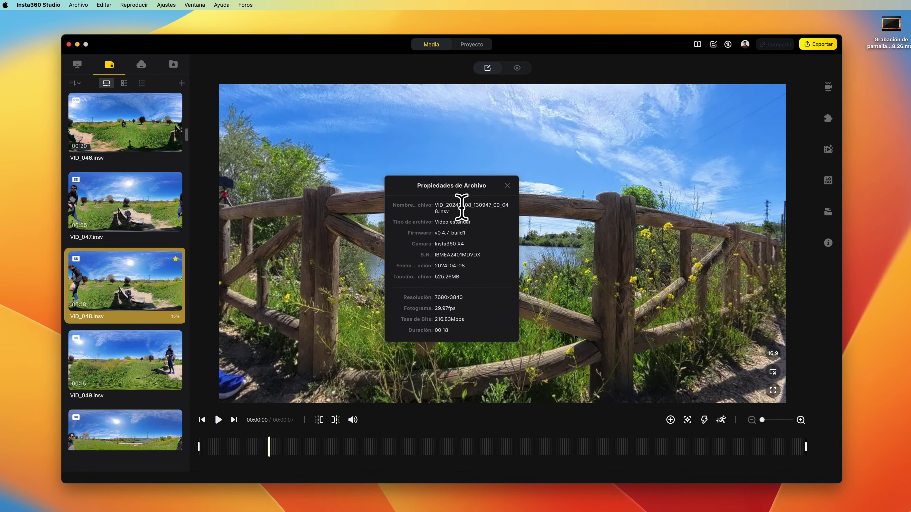
{"action": "double_click", "coordinate": [437, 206]}
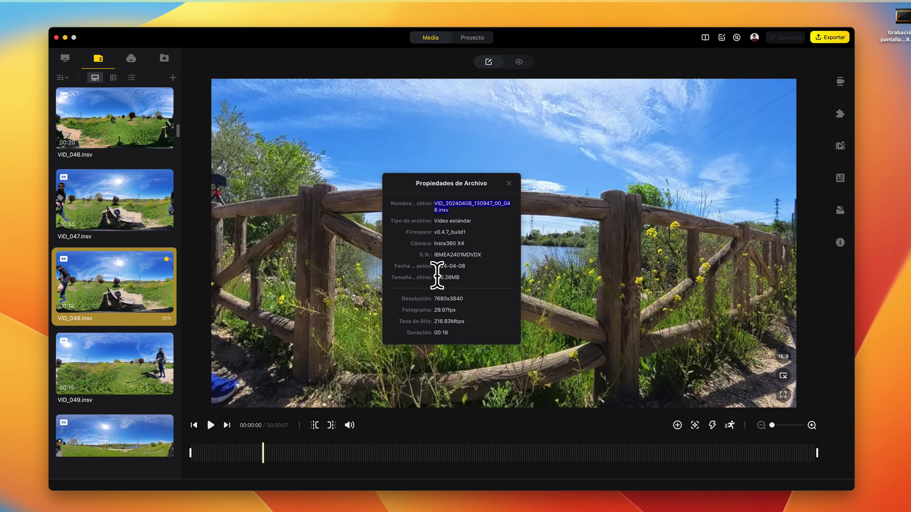
{"action": "left_click_drag", "start_coordinate": [437, 291], "coordinate": [484, 279]}
{"action": "left_click_drag", "start_coordinate": [457, 313], "coordinate": [483, 313]}
{"action": "left_click", "coordinate": [485, 313]}
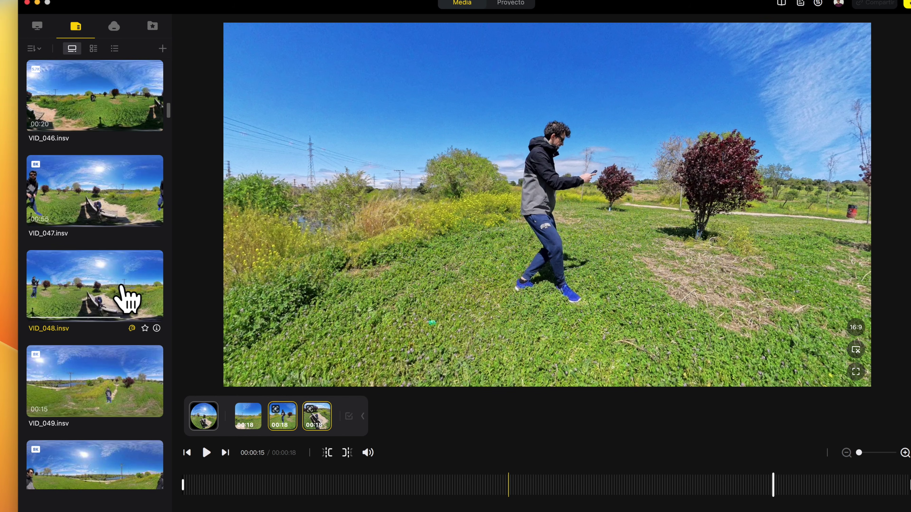
{"action": "right_click", "coordinate": [114, 281]}
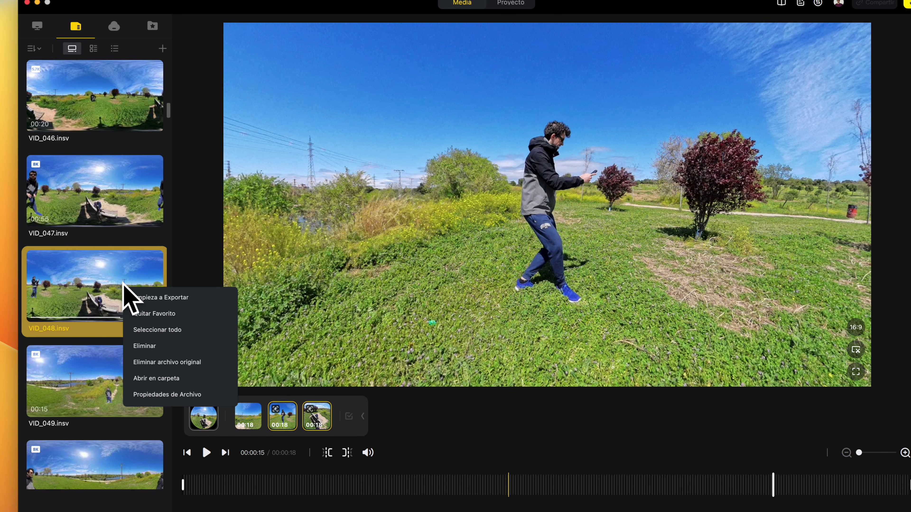
{"action": "left_click", "coordinate": [176, 395]}
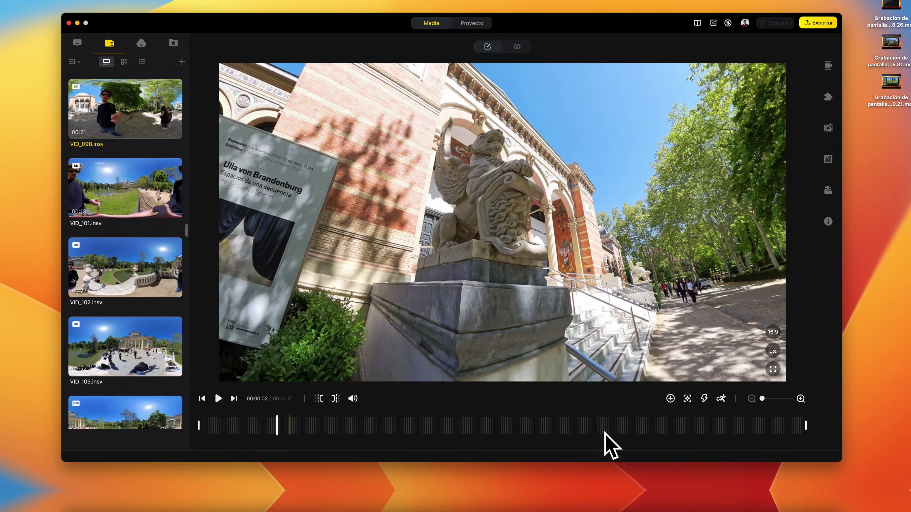
Open the VID_103.insv clip from the library and pause its playback.
{"action": "scroll", "coordinate": [131, 350], "scroll_direction": "down", "scroll_amount": 5}
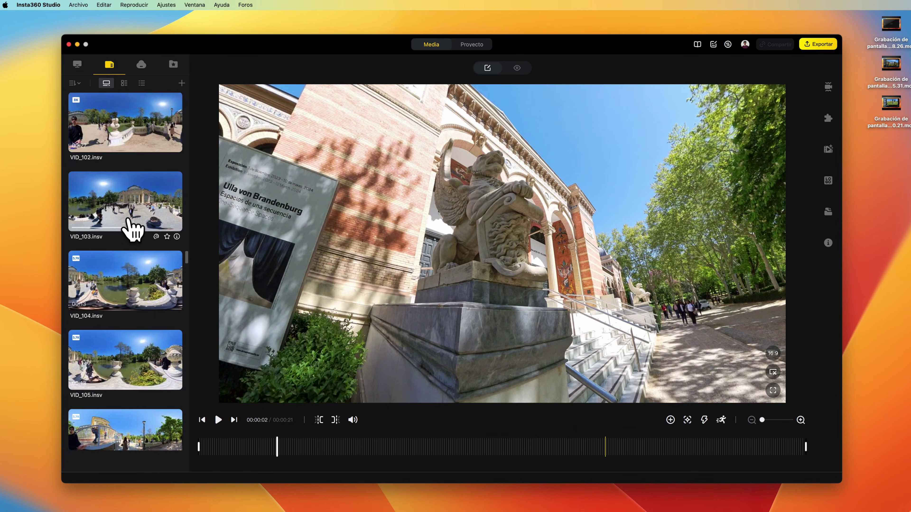
{"action": "left_click", "coordinate": [133, 227]}
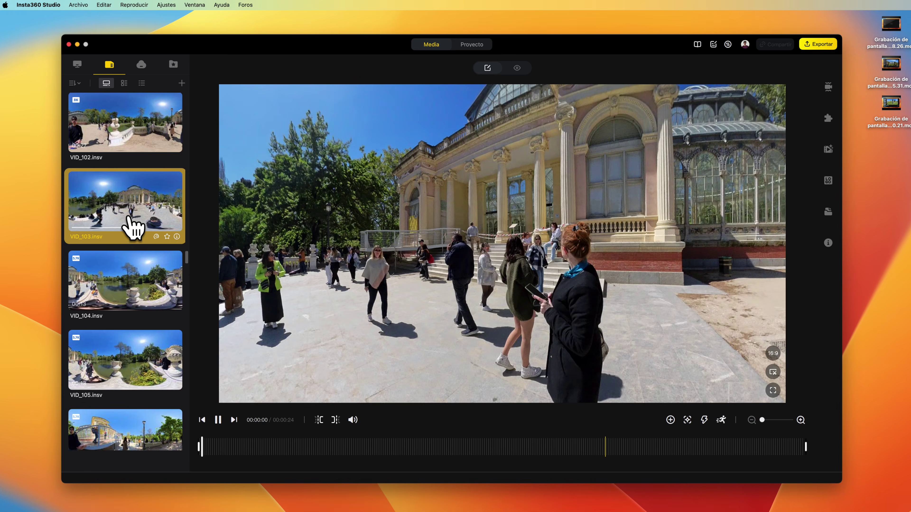
{"action": "left_click", "coordinate": [218, 420]}
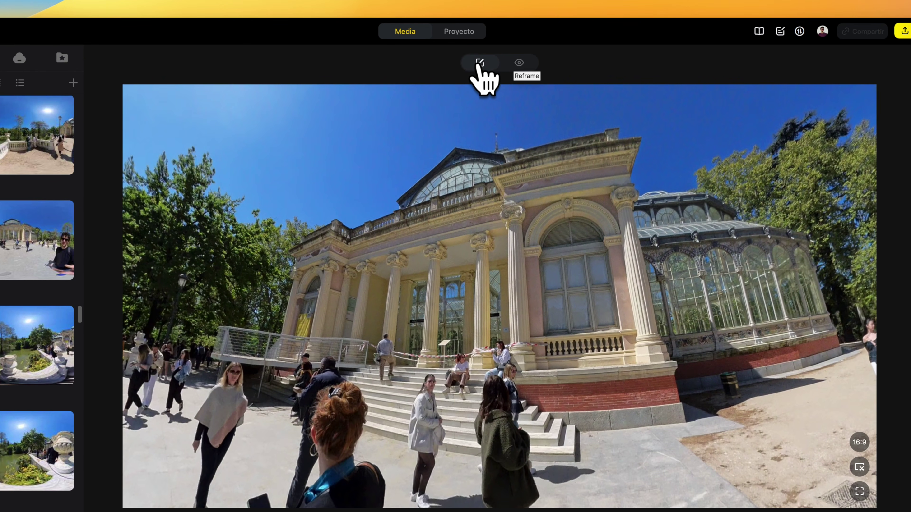
Look around VID_103.insv in Reframe mode with a wider view of the palace, and switch to the full 360 preview.
{"action": "left_click_drag", "start_coordinate": [477, 216], "coordinate": [601, 256]}
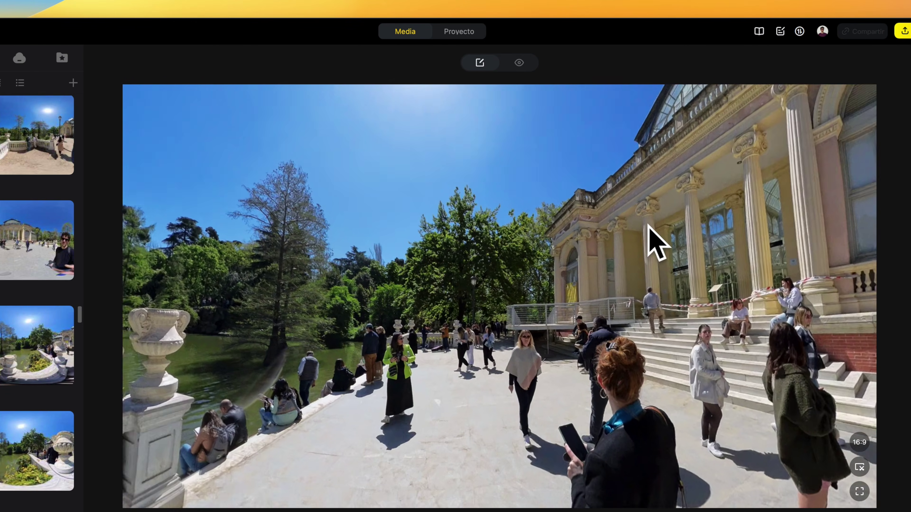
{"action": "left_click_drag", "start_coordinate": [648, 225], "coordinate": [541, 241]}
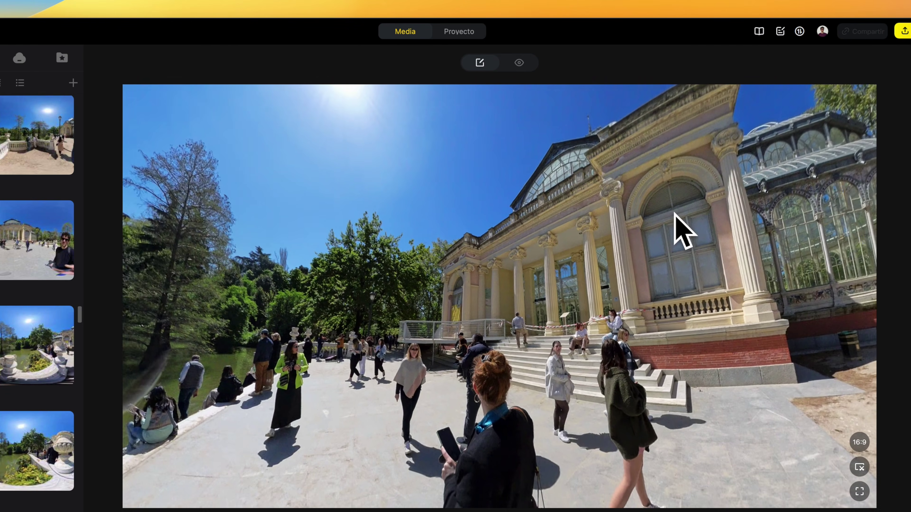
{"action": "left_click_drag", "start_coordinate": [674, 212], "coordinate": [563, 224]}
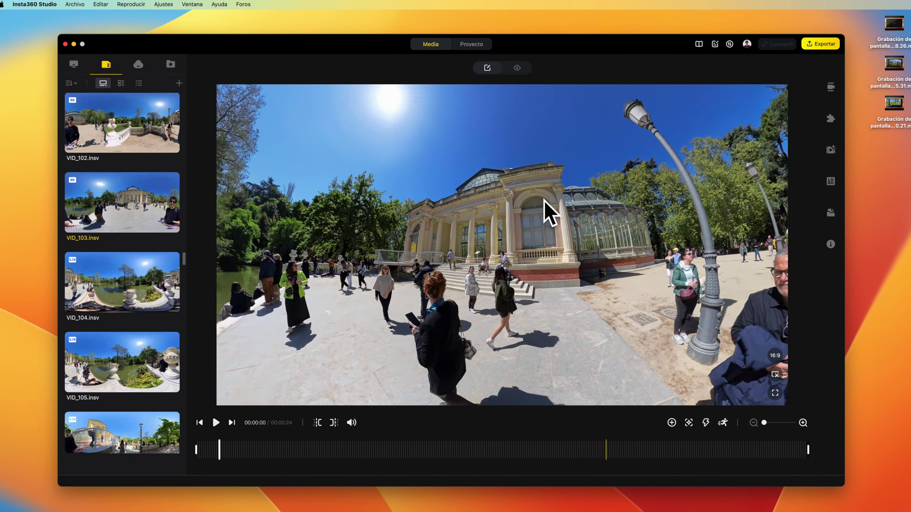
{"action": "left_click_drag", "start_coordinate": [549, 213], "coordinate": [531, 213]}
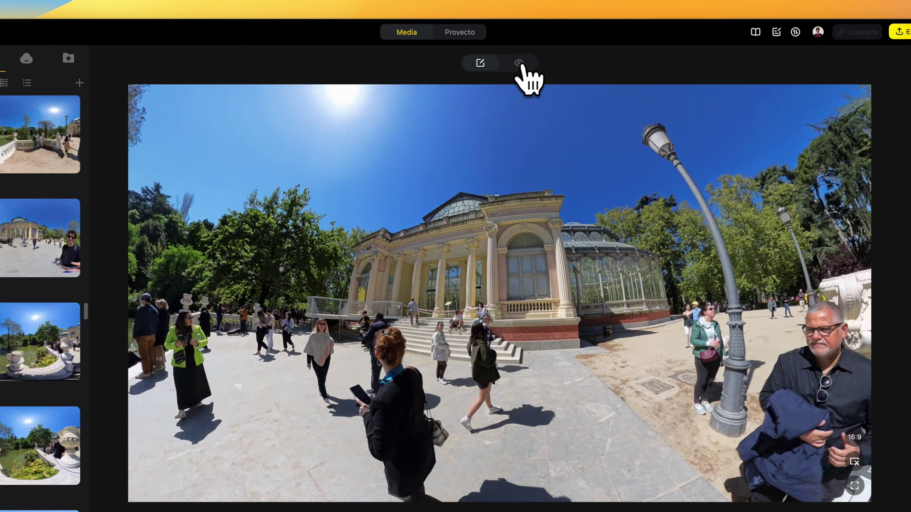
{"action": "left_click", "coordinate": [518, 65]}
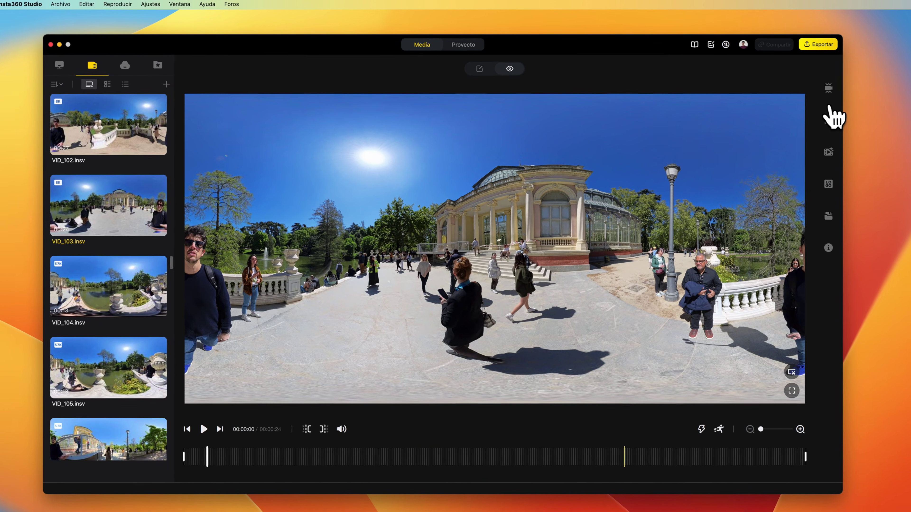
Open the stabilization settings of VID_103.insv and try Direction Lock with FlowState during playback, turning the lock off again.
{"action": "left_click", "coordinate": [829, 90]}
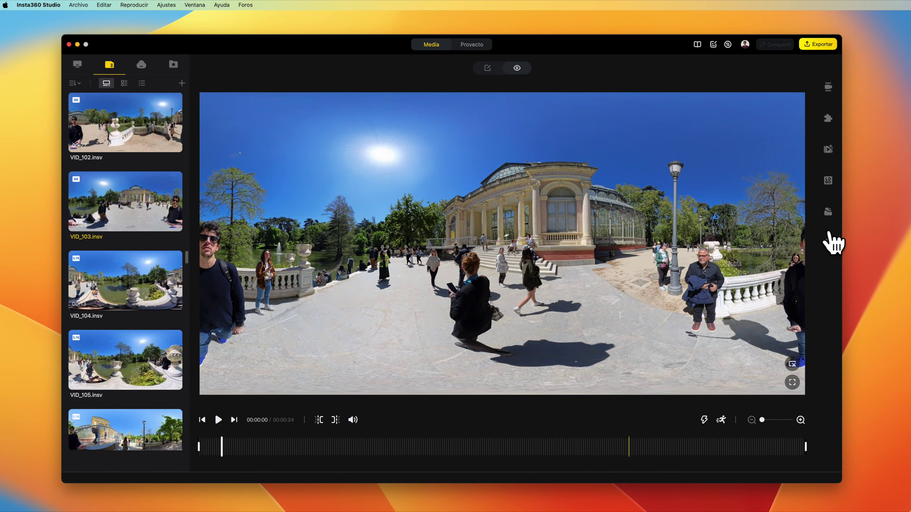
{"action": "left_click", "coordinate": [829, 89]}
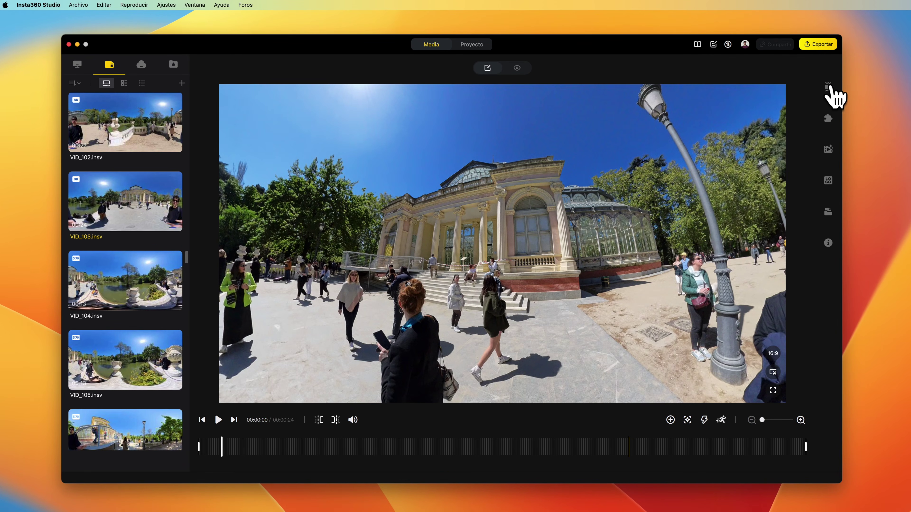
{"action": "left_click", "coordinate": [829, 88]}
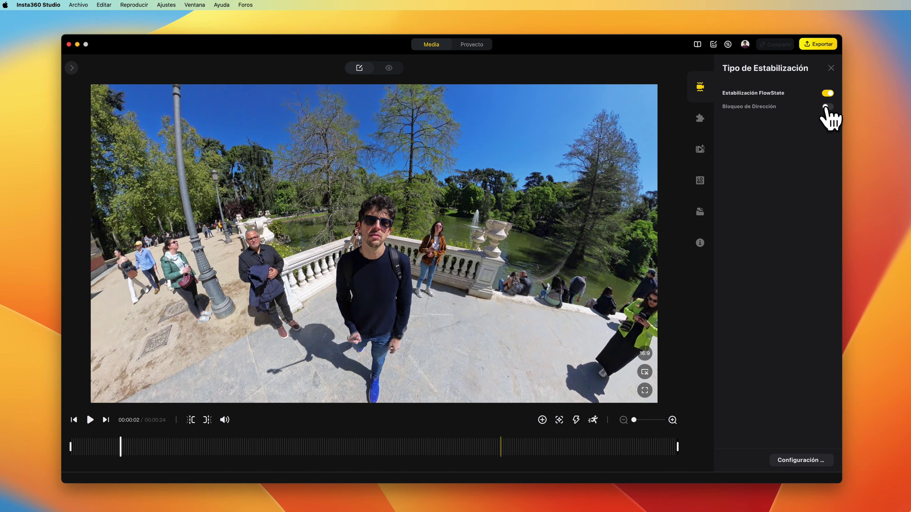
{"action": "left_click", "coordinate": [827, 107]}
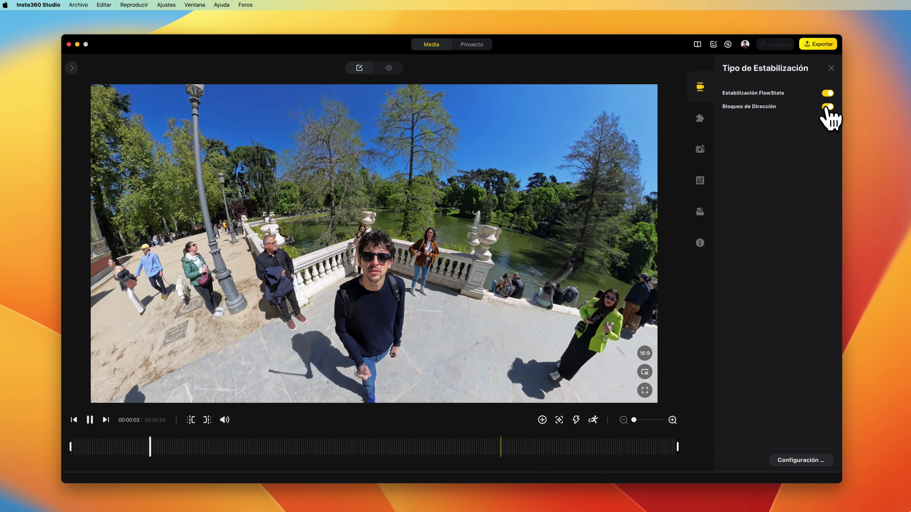
{"action": "left_click", "coordinate": [826, 107]}
{"action": "key", "text": "space"}
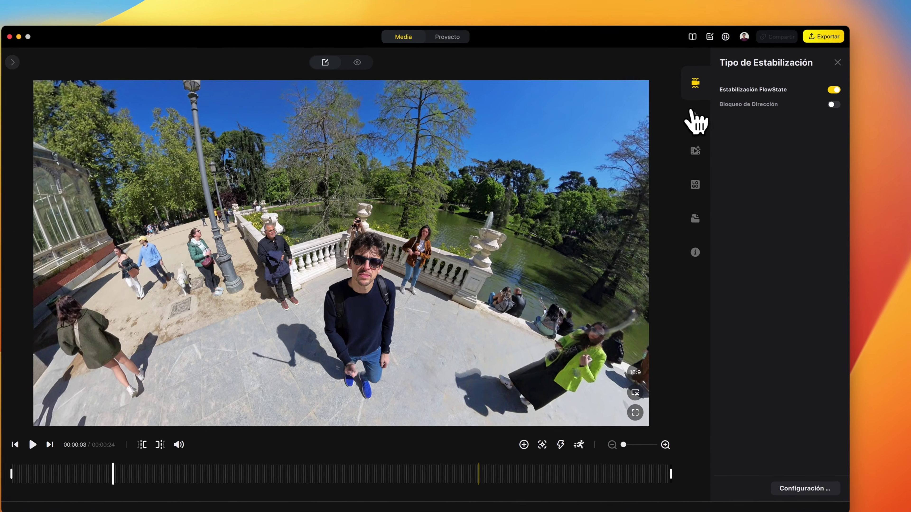
Examine the stitching settings of VID_103.insv, including the lens guard options, and try optical flow stitching off and on.
{"action": "left_click", "coordinate": [700, 118]}
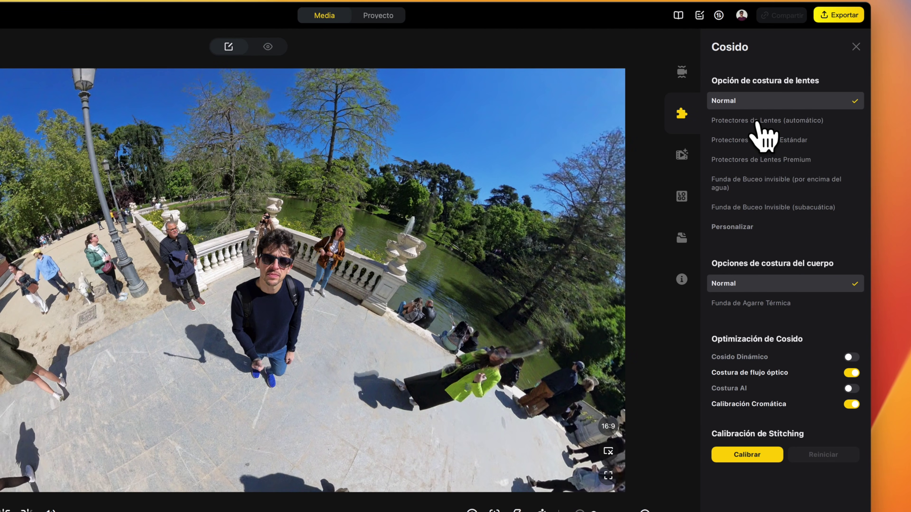
{"action": "left_click", "coordinate": [758, 122]}
{"action": "left_click", "coordinate": [758, 139]}
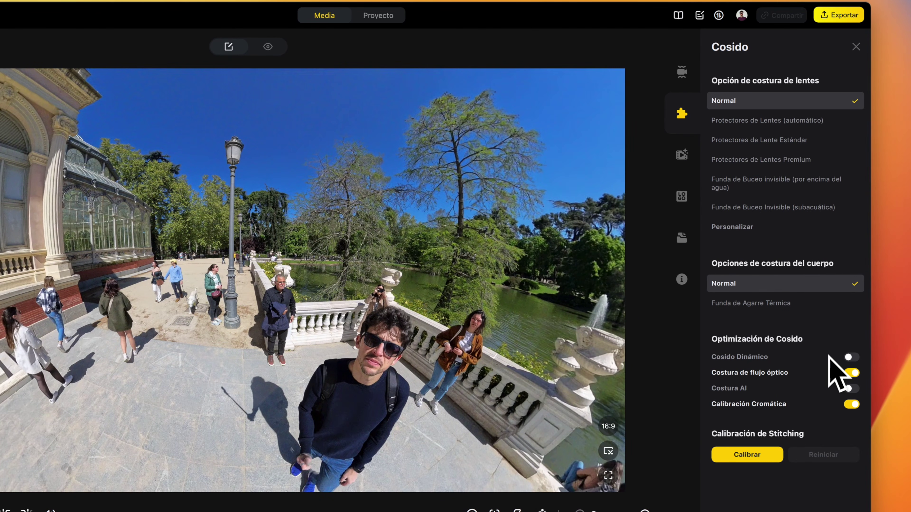
{"action": "left_click", "coordinate": [851, 373]}
{"action": "left_click", "coordinate": [853, 373]}
{"action": "left_click", "coordinate": [850, 373]}
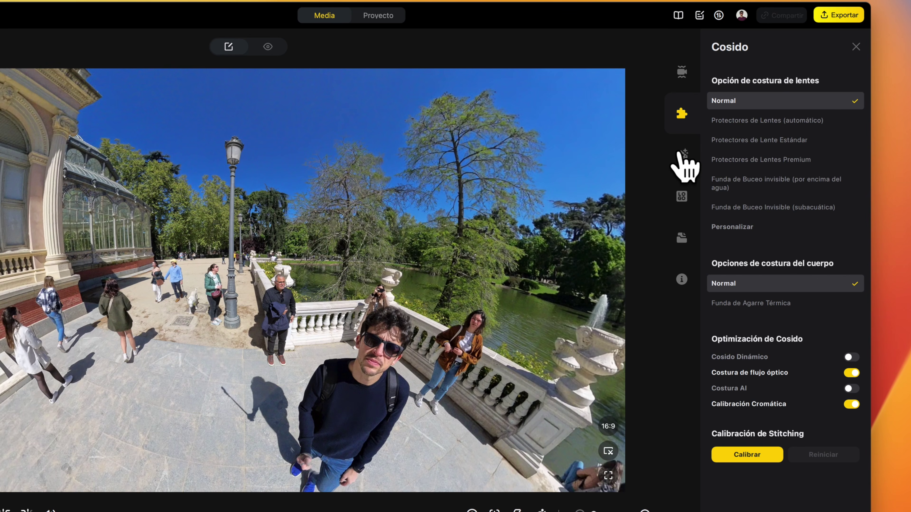
Open the media processing settings of VID_103.insv and turn the view around to the palace.
{"action": "left_click", "coordinate": [680, 155]}
{"action": "left_click_drag", "start_coordinate": [386, 230], "coordinate": [315, 209]}
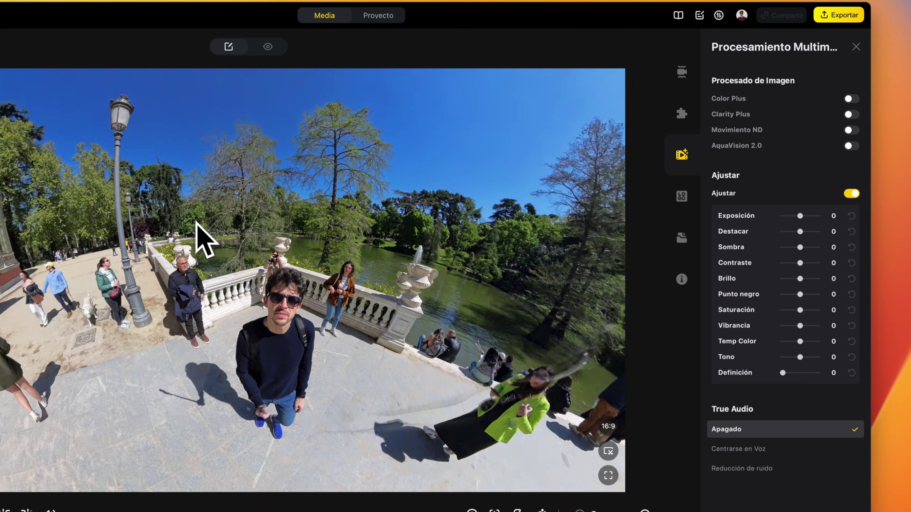
{"action": "left_click_drag", "start_coordinate": [392, 220], "coordinate": [289, 260]}
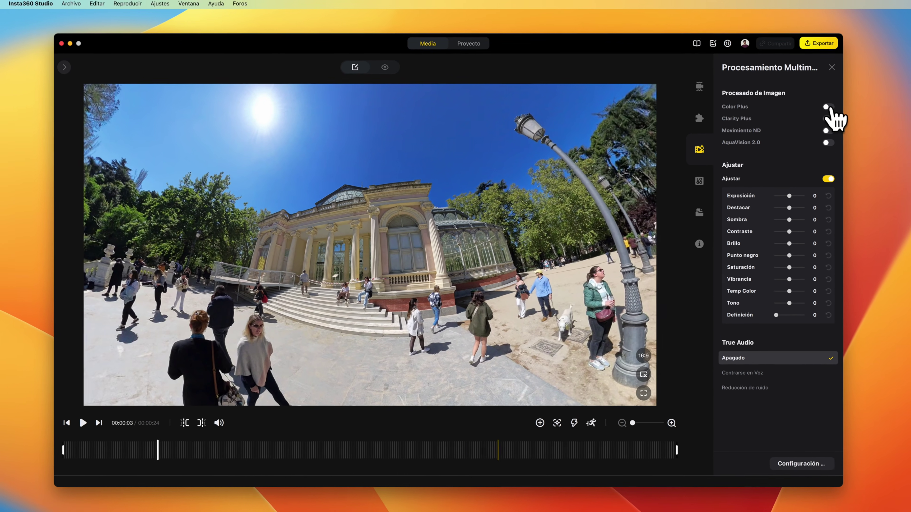
Try Color Plus on the palace view, and set Exposición to 3 and Saturación to 26.
{"action": "left_click", "coordinate": [843, 101]}
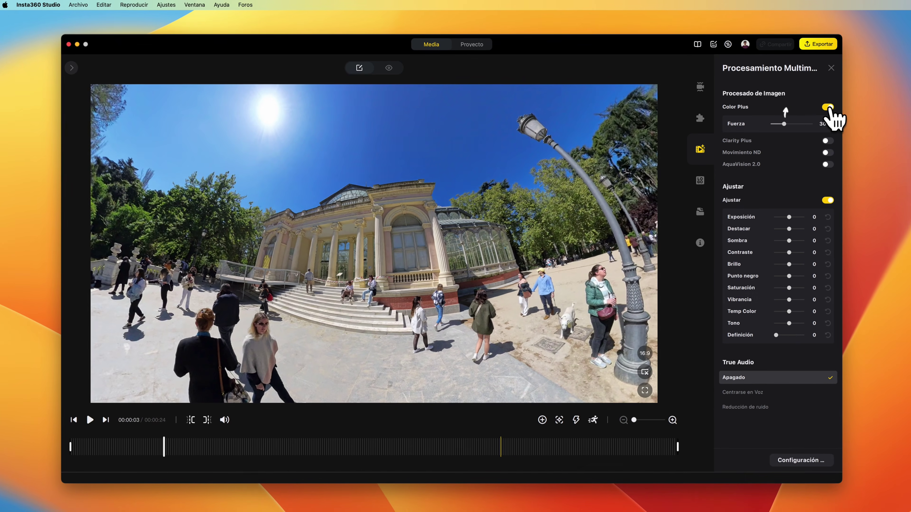
{"action": "mouse_move", "coordinate": [403, 184]}
{"action": "left_mouse_down"}
{"action": "mouse_move", "coordinate": [431, 179]}
{"action": "mouse_move", "coordinate": [441, 161]}
{"action": "left_mouse_up"}
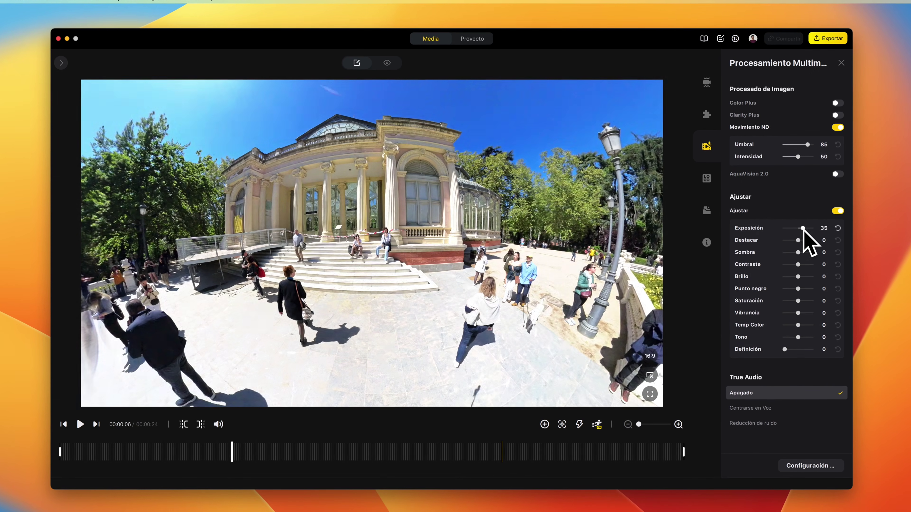
{"action": "left_click_drag", "start_coordinate": [800, 230], "coordinate": [799, 230]}
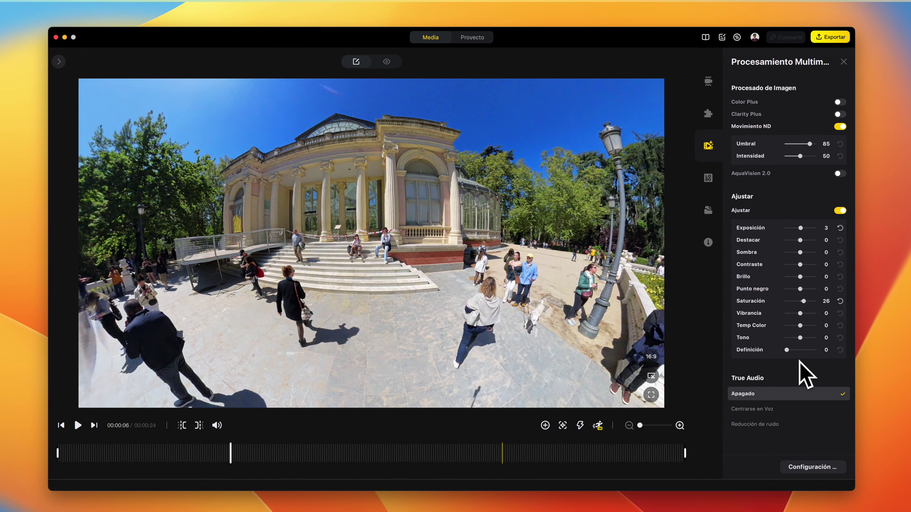
{"action": "left_click", "coordinate": [789, 424]}
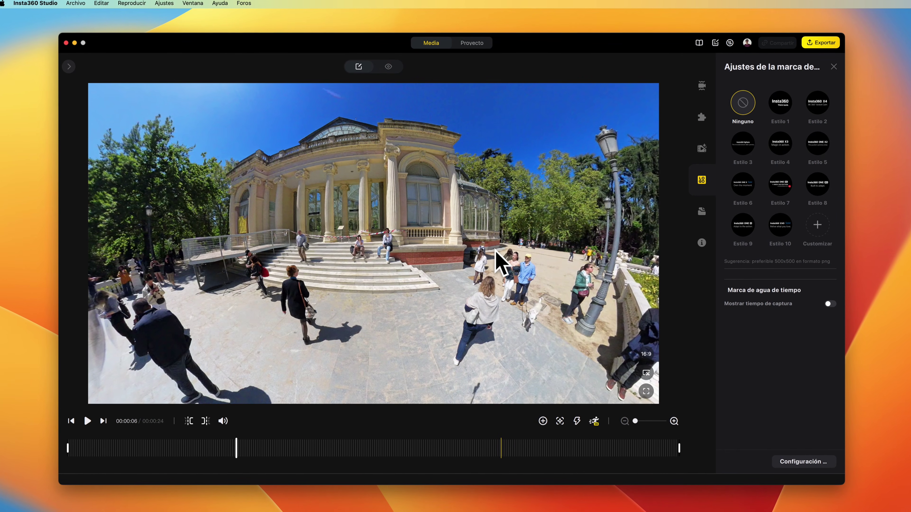
Look down at the camera's base, try the Estilo 2 watermark there with an adjusted logo size, and view the file properties.
{"action": "left_click_drag", "start_coordinate": [500, 262], "coordinate": [427, 296]}
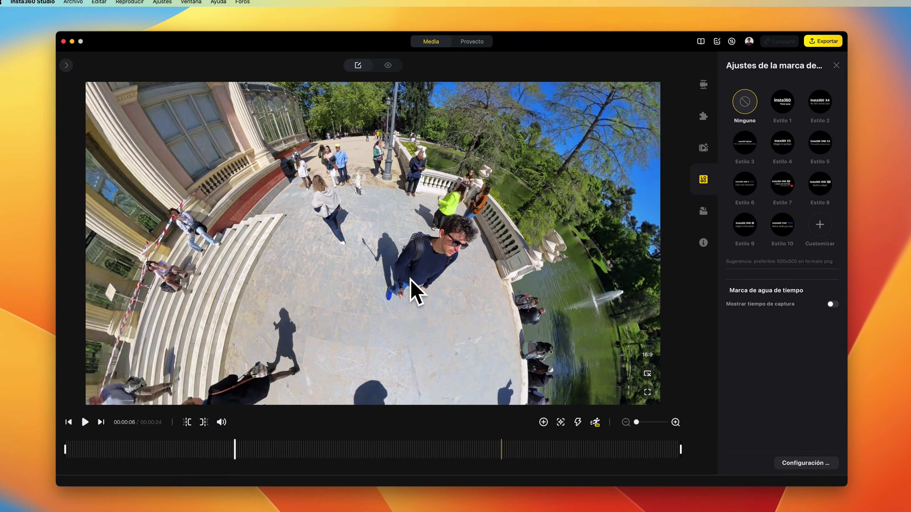
{"action": "left_click_drag", "start_coordinate": [473, 280], "coordinate": [444, 285]}
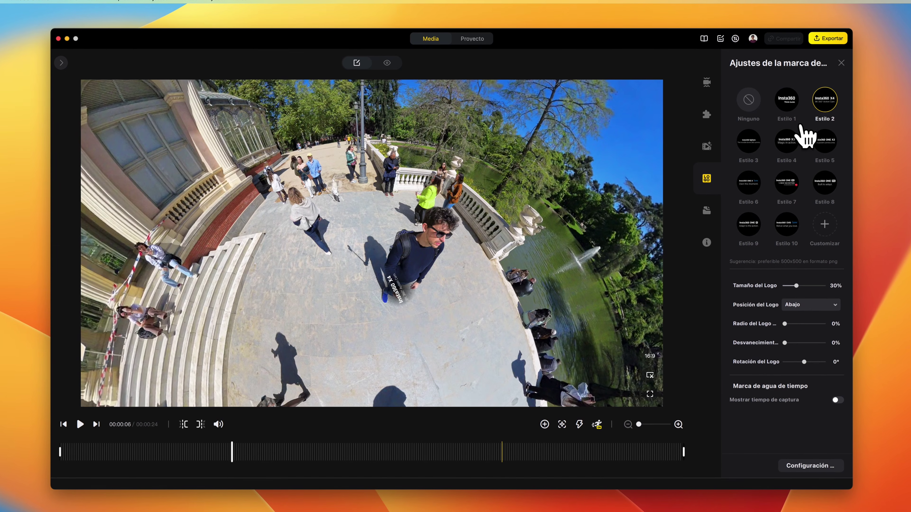
{"action": "left_click_drag", "start_coordinate": [806, 285], "coordinate": [797, 286]}
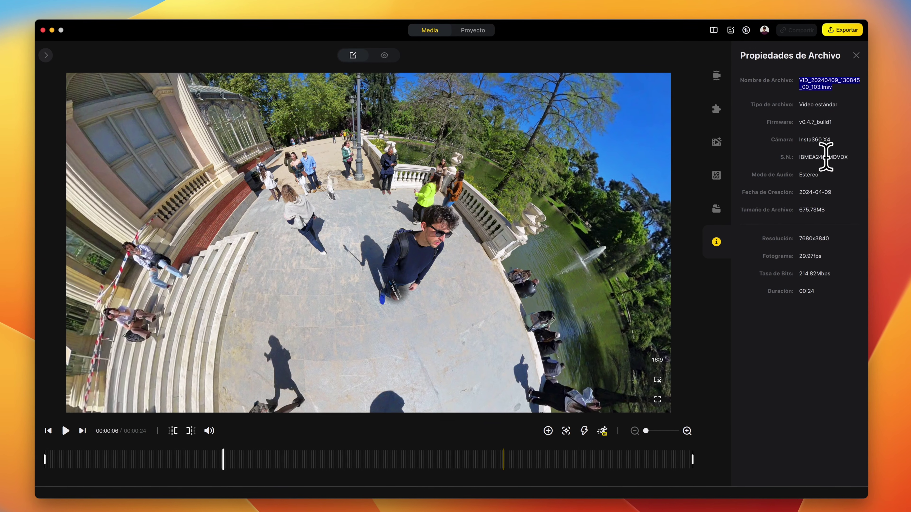
{"action": "left_click", "coordinate": [798, 238]}
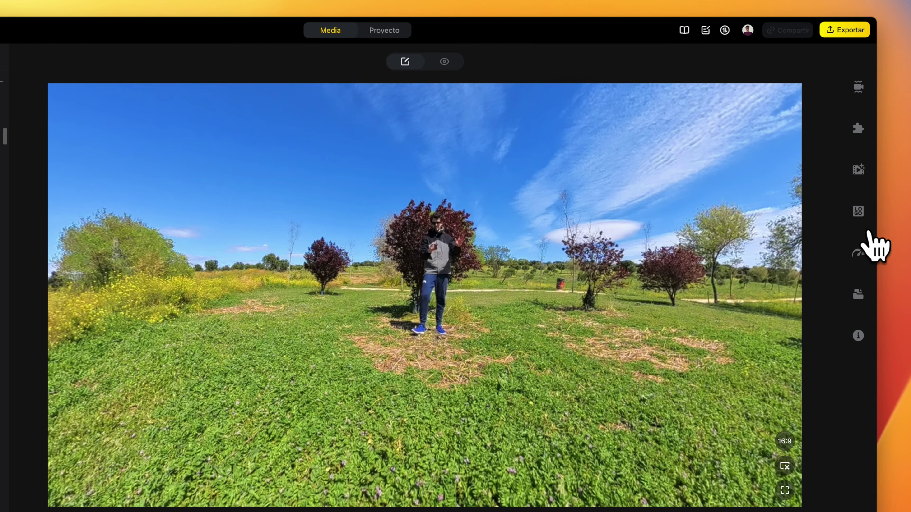
Add all nine stats overlays to the park clip: acceleration, lean, date, distance, altitude, pace, route, slope and speed.
{"action": "left_click", "coordinate": [857, 253]}
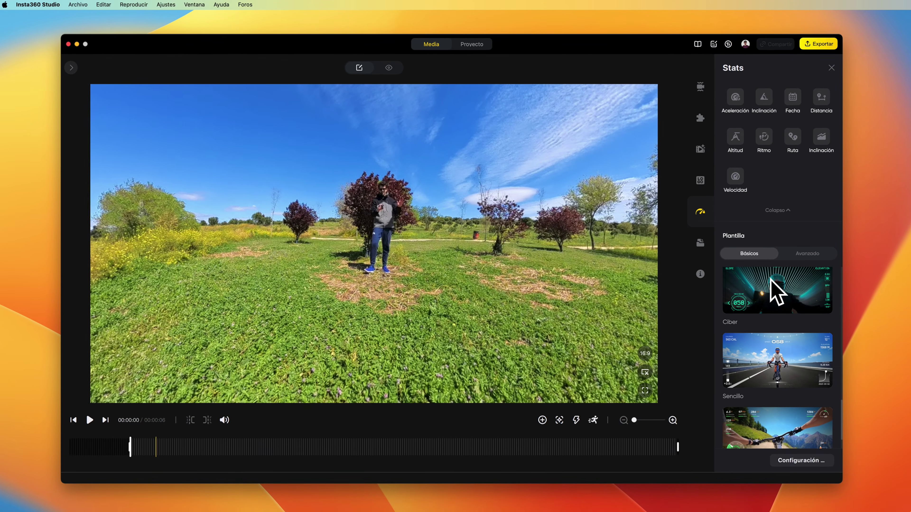
{"action": "left_click", "coordinate": [738, 99]}
{"action": "left_click", "coordinate": [765, 97]}
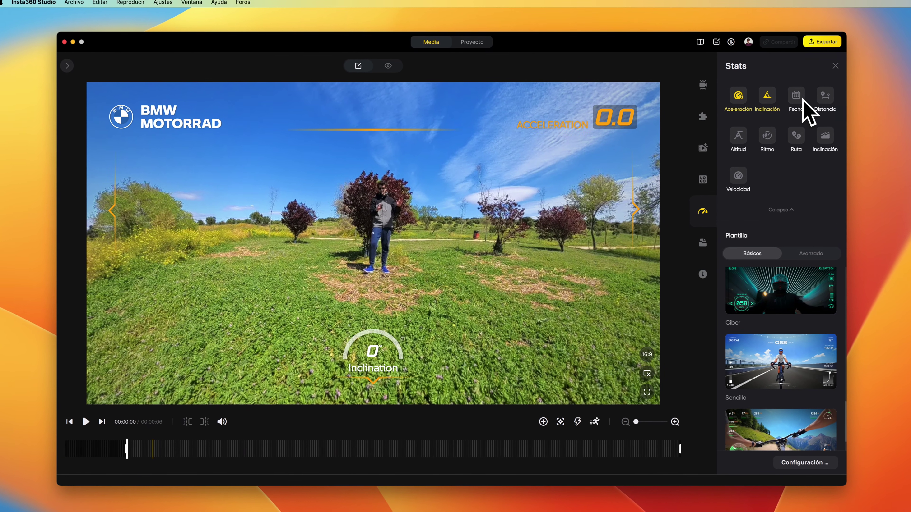
{"action": "left_click", "coordinate": [797, 98]}
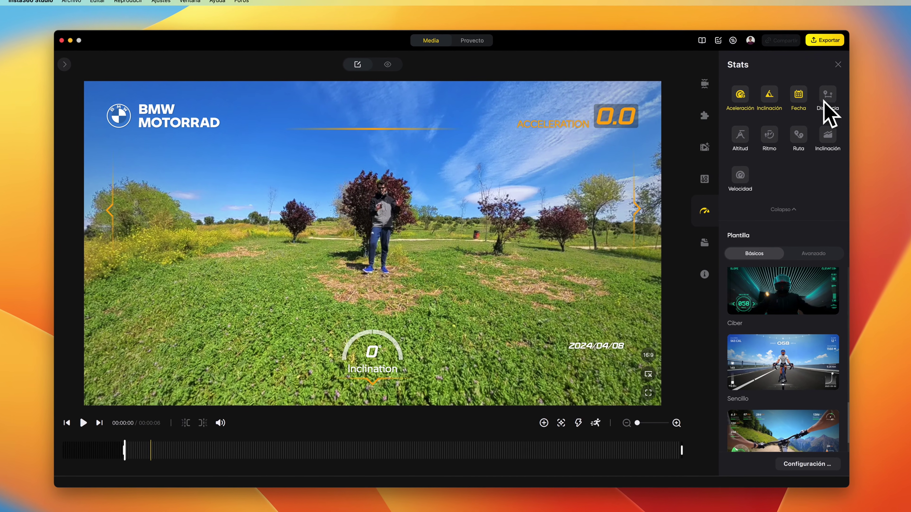
{"action": "left_click", "coordinate": [824, 102]}
{"action": "left_click", "coordinate": [740, 137]}
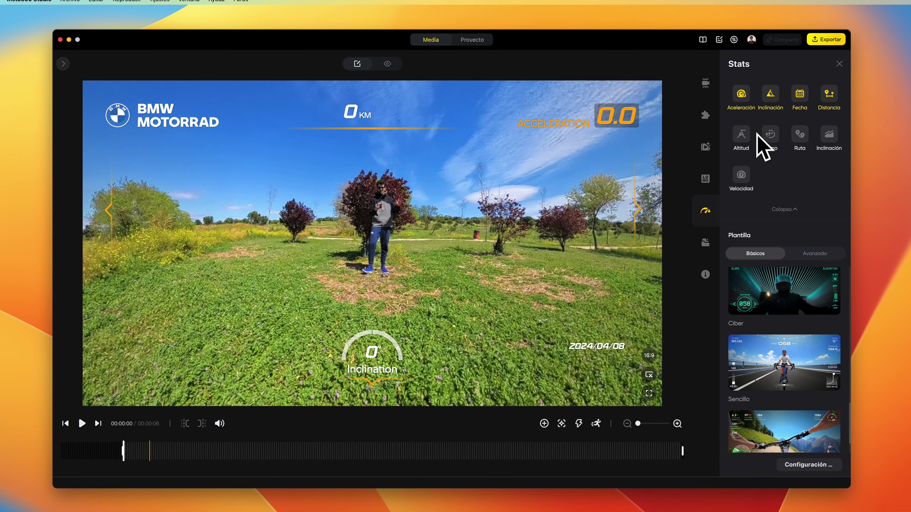
{"action": "left_click", "coordinate": [770, 139]}
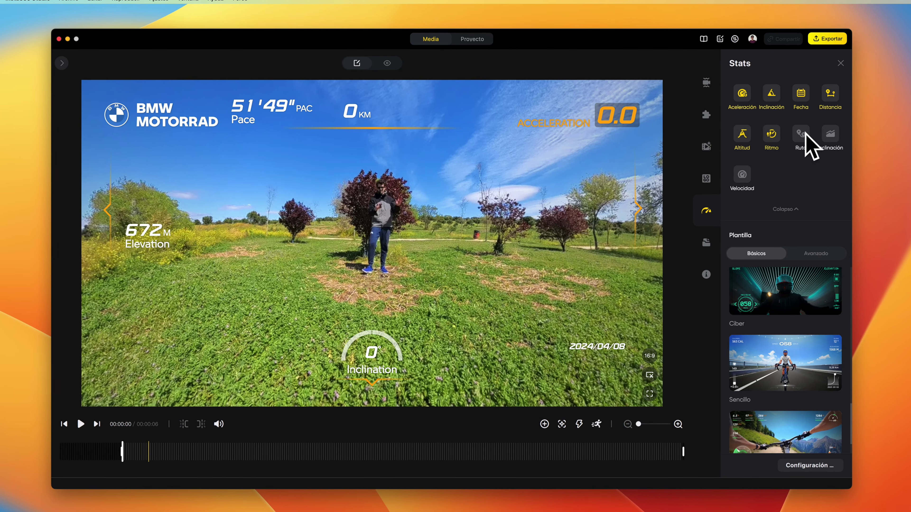
{"action": "left_click", "coordinate": [803, 135]}
{"action": "left_click", "coordinate": [831, 136]}
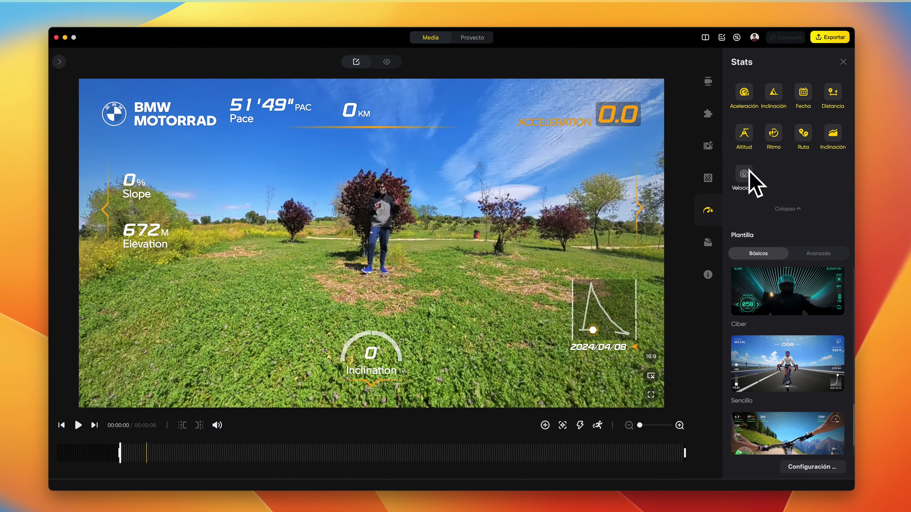
{"action": "left_click", "coordinate": [745, 177]}
Try the Futurista stats template on the park clip and switch the overlays to the Ciber template.
{"action": "scroll", "coordinate": [787, 323], "scroll_direction": "up", "scroll_amount": 2}
{"action": "left_click", "coordinate": [787, 283]}
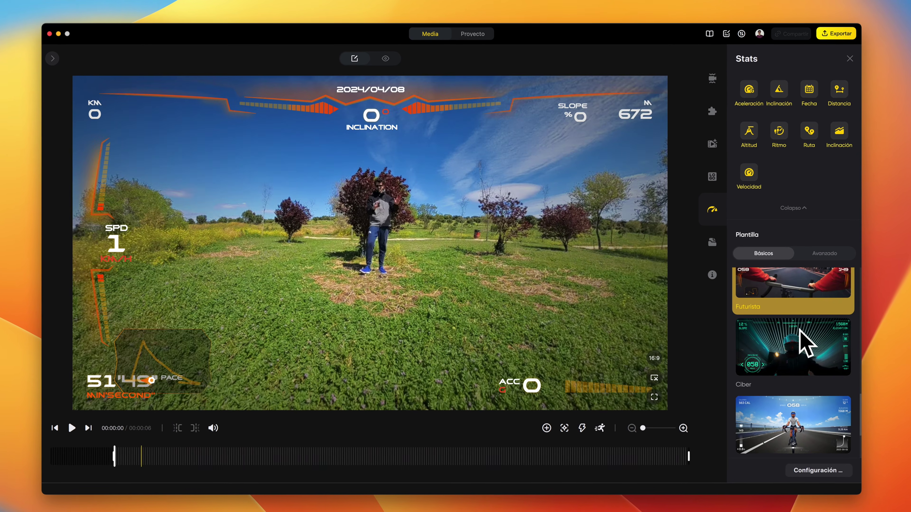
{"action": "left_click", "coordinate": [801, 342]}
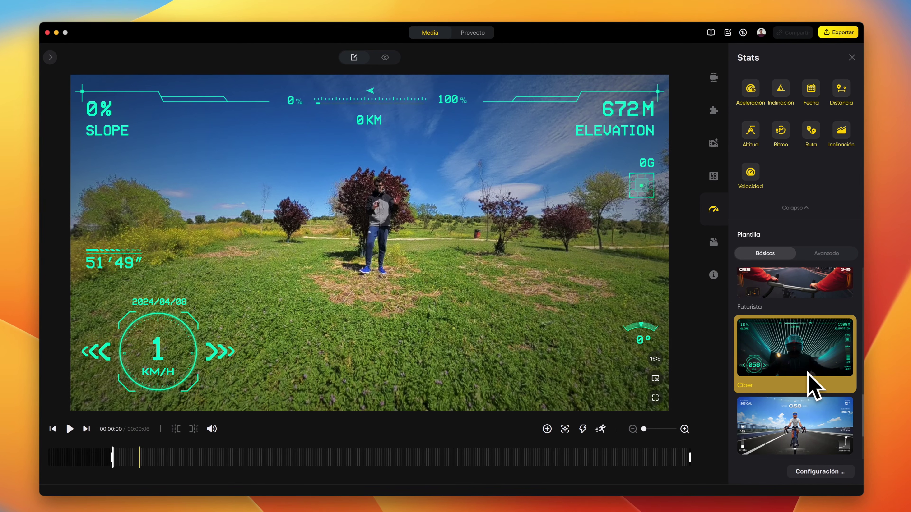
{"action": "left_click", "coordinate": [810, 334]}
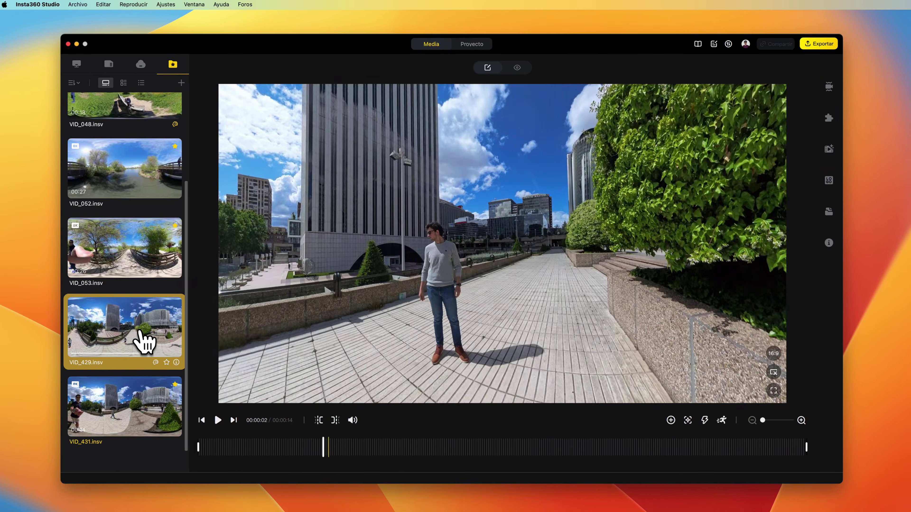
View the VID_429.insv clip and return to VID_431.insv.
{"action": "left_click", "coordinate": [144, 341]}
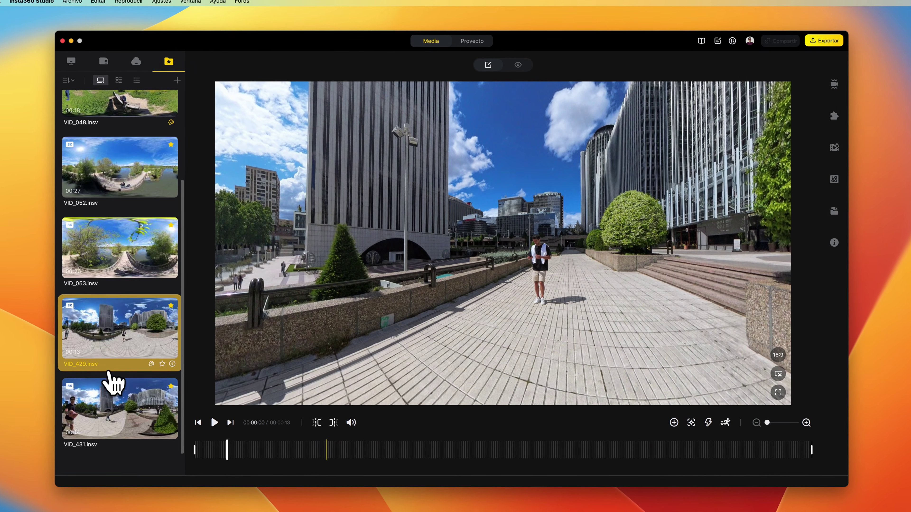
{"action": "left_click", "coordinate": [107, 392]}
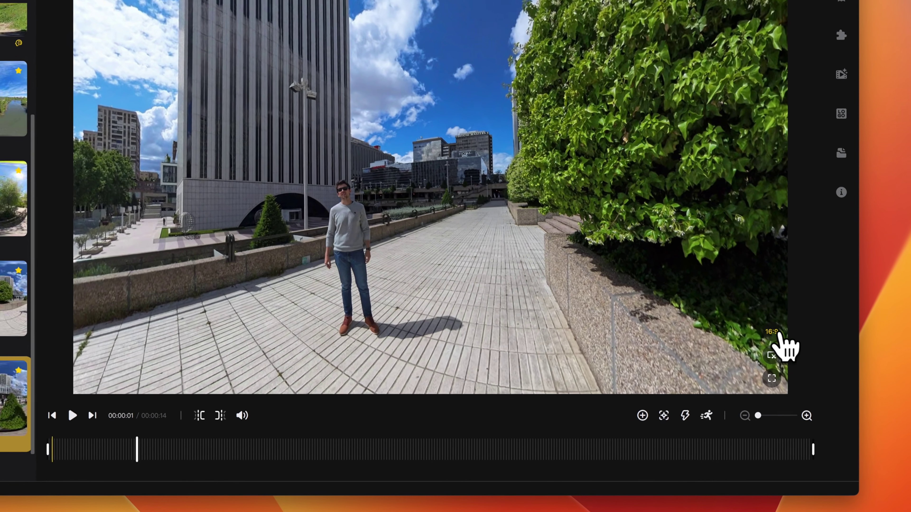
Try VID_431.insv in 4:3, return it to 16:9, and save a screenshot of the frame to Escritorio.
{"action": "left_click", "coordinate": [785, 358]}
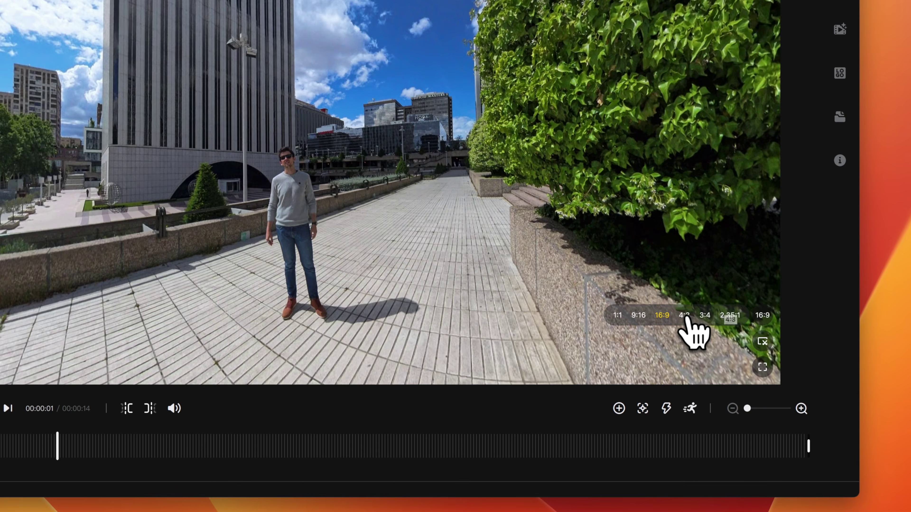
{"action": "left_click", "coordinate": [685, 315]}
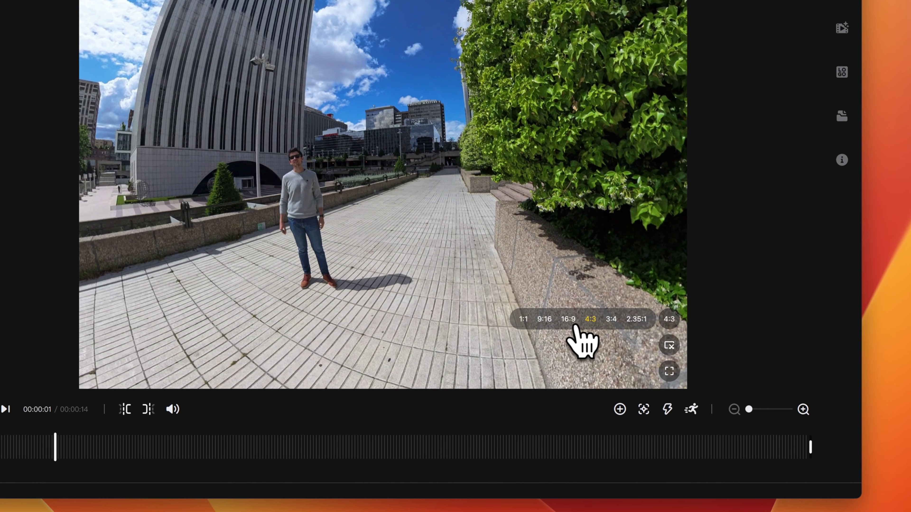
{"action": "left_click", "coordinate": [569, 319]}
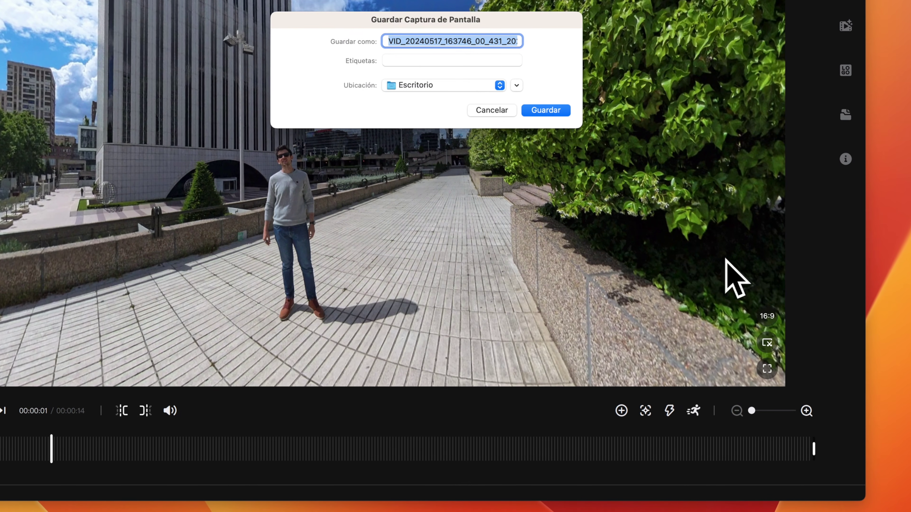
{"action": "left_click", "coordinate": [545, 110]}
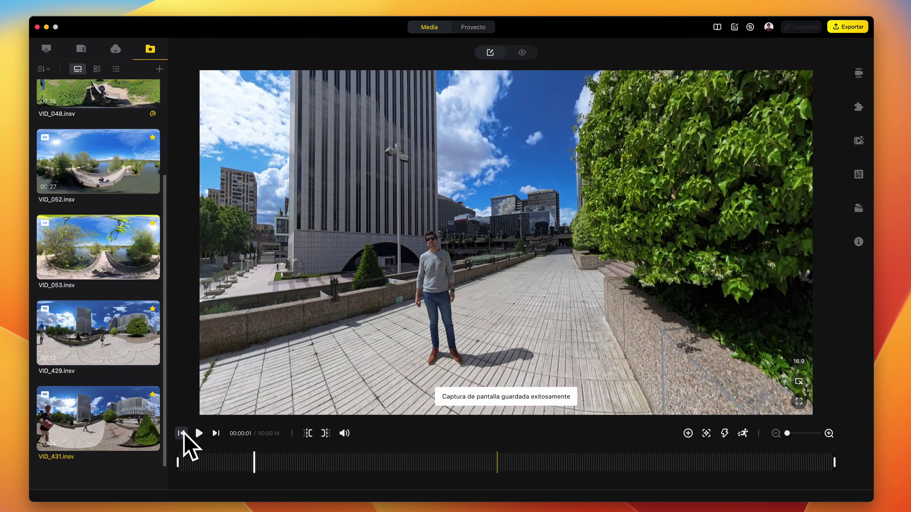
Play VID_431.insv from its beginning and set trim start and end points that keep about 7 seconds.
{"action": "left_click", "coordinate": [179, 433]}
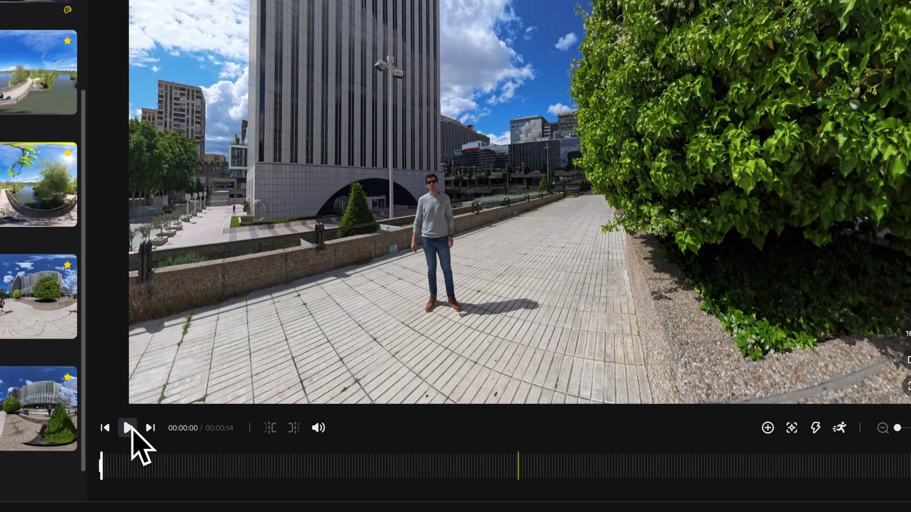
{"action": "left_click", "coordinate": [157, 430]}
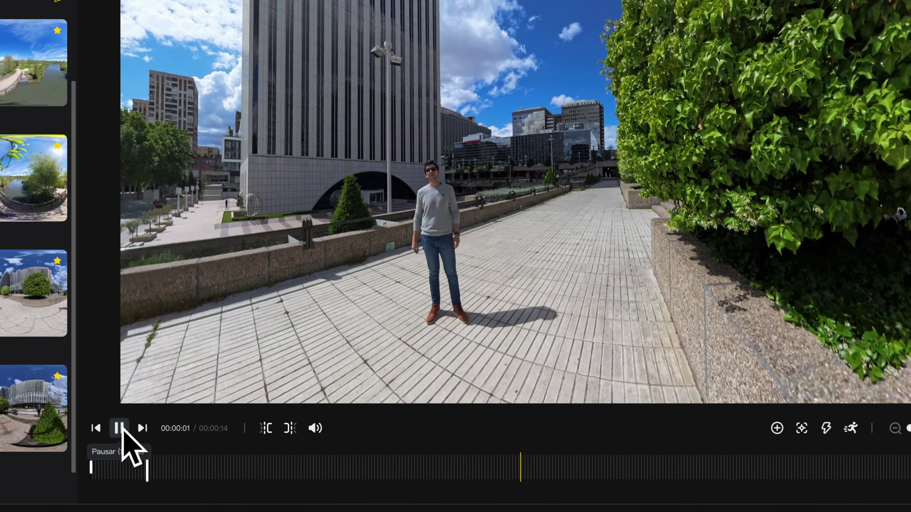
{"action": "left_click", "coordinate": [122, 430]}
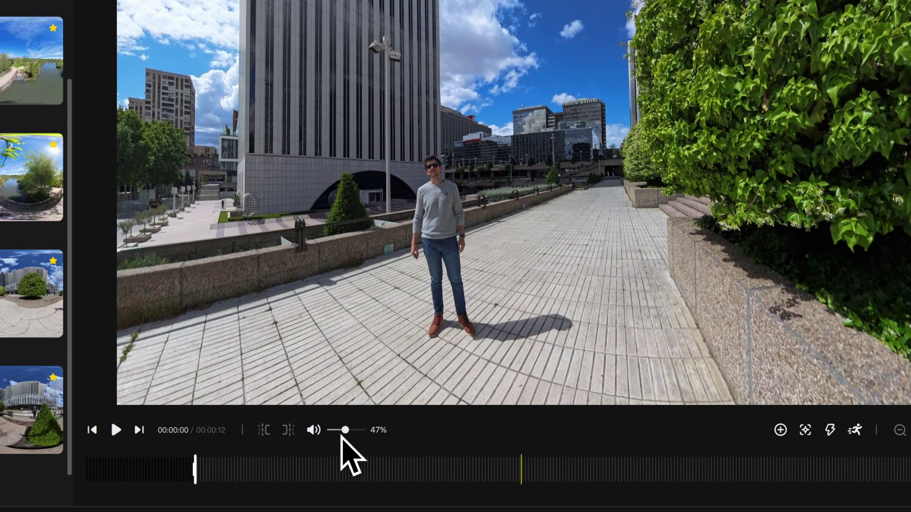
{"action": "left_click", "coordinate": [287, 435]}
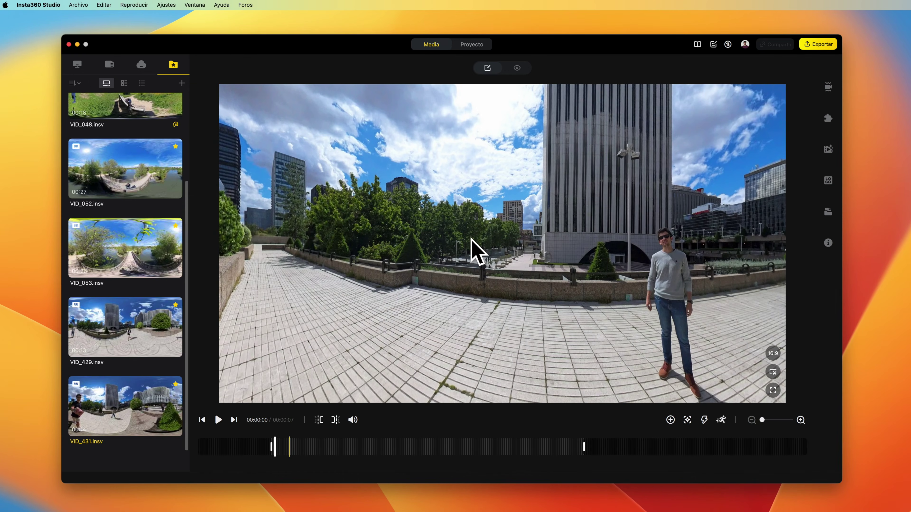
Reframe the start of the trimmed VID_431.insv around the standing man with the tower behind him, zoomed in closer.
{"action": "left_click_drag", "start_coordinate": [323, 252], "coordinate": [221, 248]}
{"action": "left_click_drag", "start_coordinate": [368, 238], "coordinate": [313, 253]}
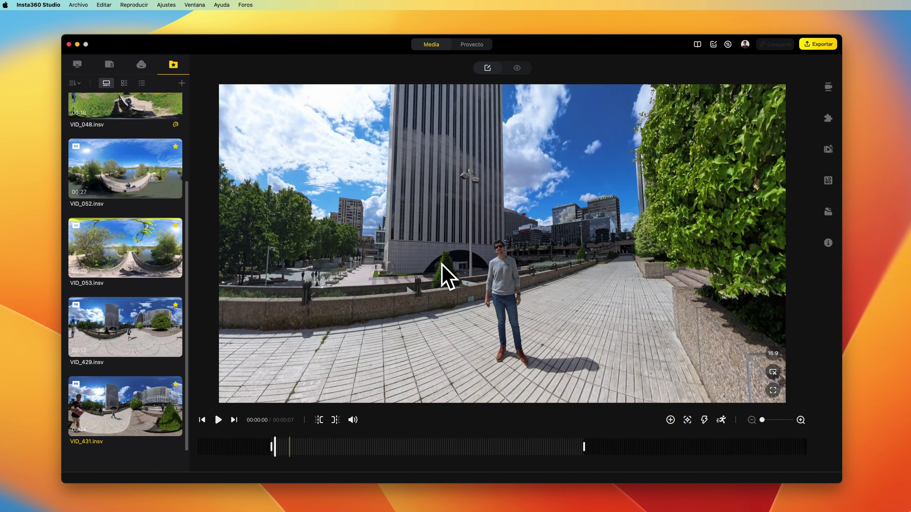
{"action": "left_click_drag", "start_coordinate": [473, 262], "coordinate": [453, 250]}
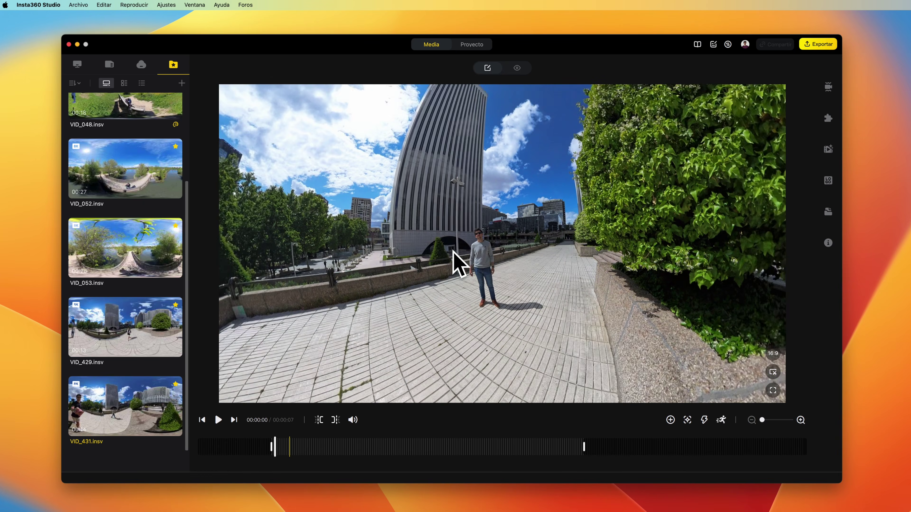
{"action": "scroll", "coordinate": [452, 262], "scroll_direction": "up", "scroll_amount": 3}
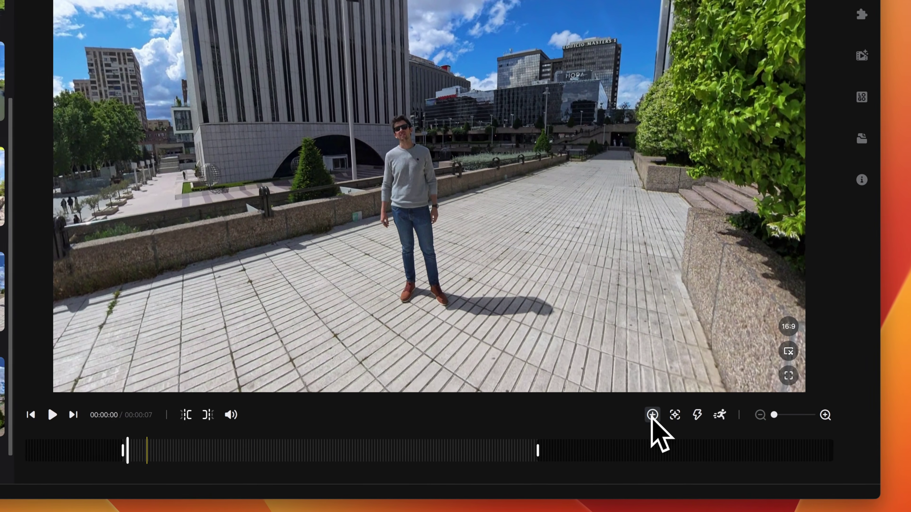
Add a keyframe at the start of the trimmed VID_431.insv, adjust its pan angle and try the Ultra view.
{"action": "left_click", "coordinate": [674, 416]}
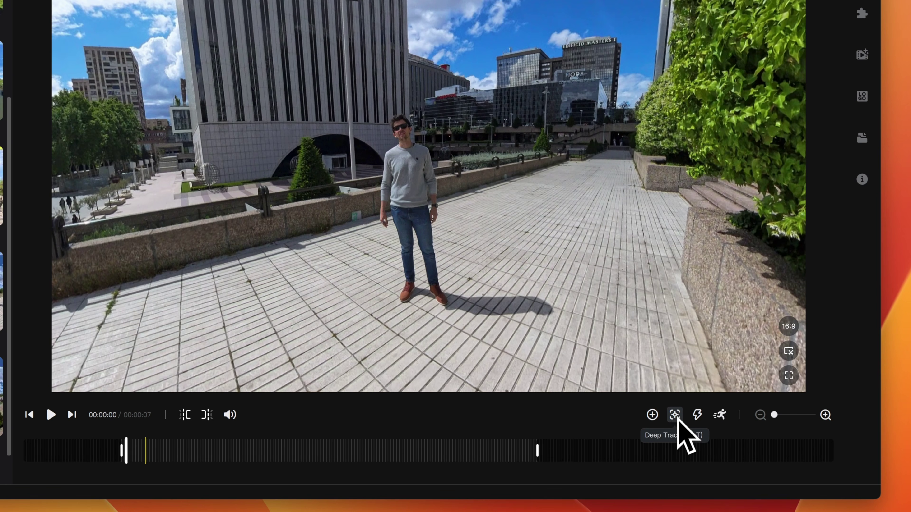
{"action": "left_click", "coordinate": [167, 450]}
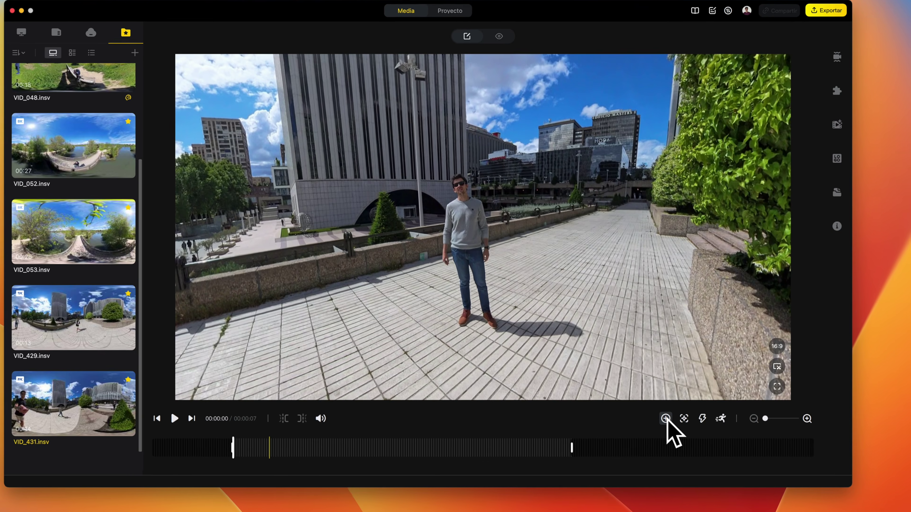
{"action": "left_click", "coordinate": [658, 417]}
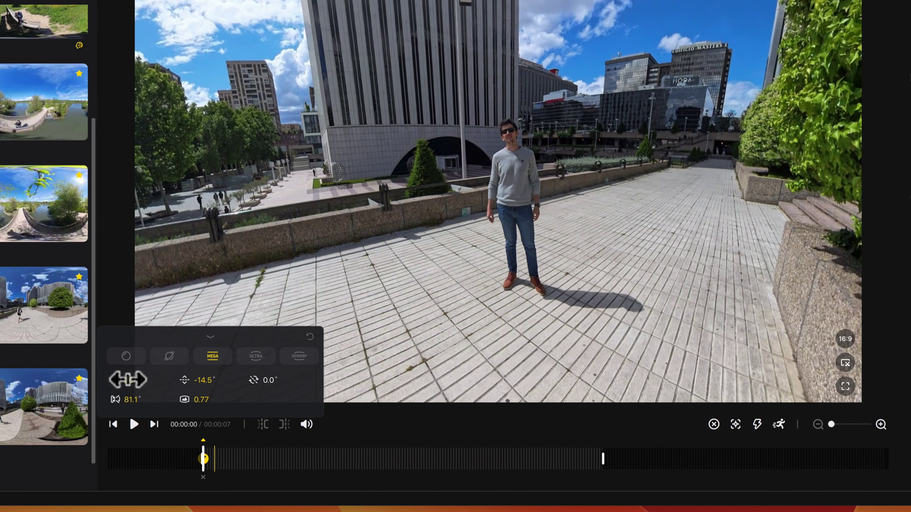
{"action": "left_click_drag", "start_coordinate": [117, 379], "coordinate": [198, 378]}
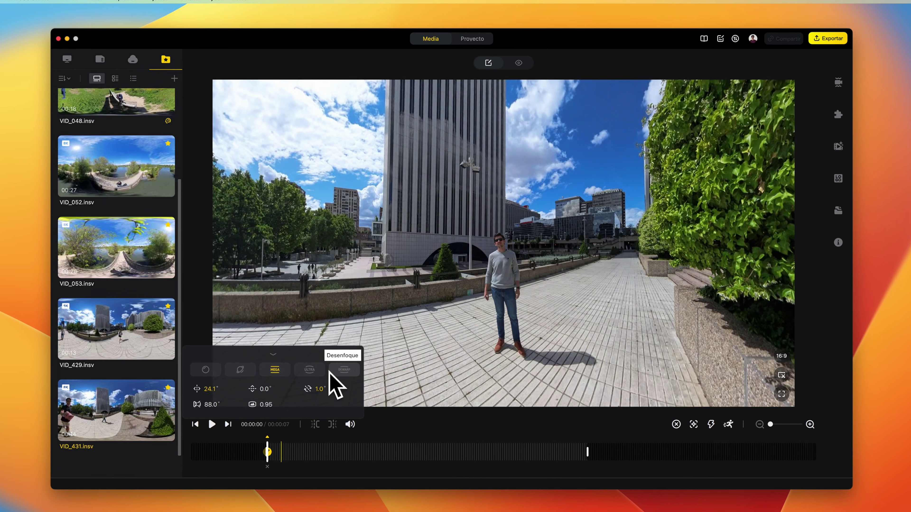
{"action": "left_click", "coordinate": [310, 371]}
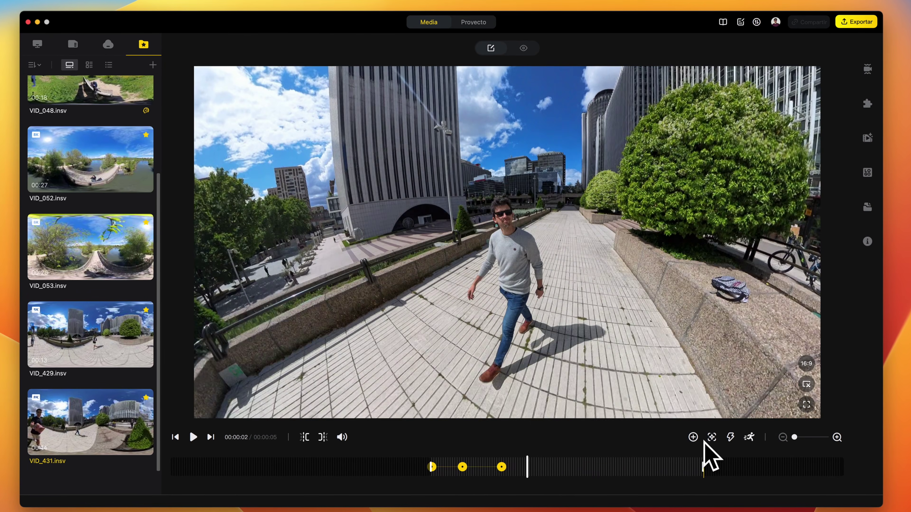
Add keyframes along VID_431.insv between about 2 and 5 seconds that keep the walking man framed.
{"action": "left_click", "coordinate": [692, 436]}
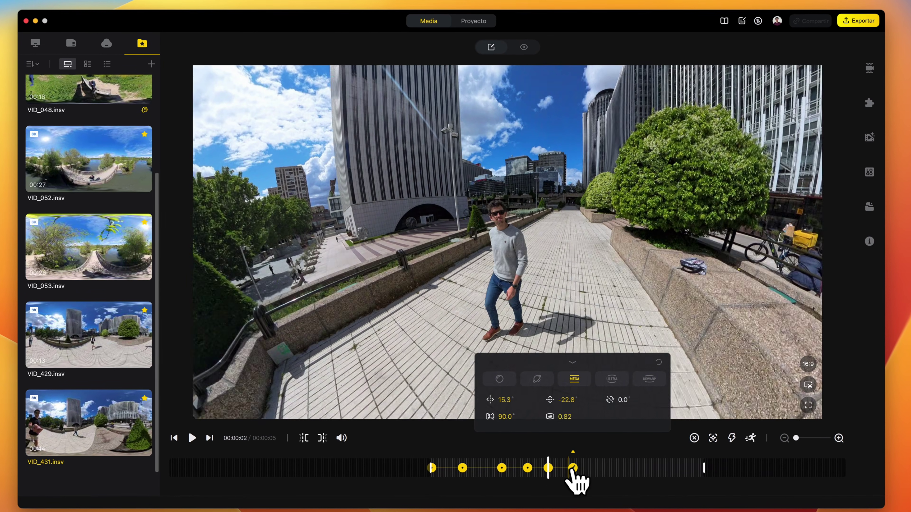
{"action": "left_click", "coordinate": [613, 479]}
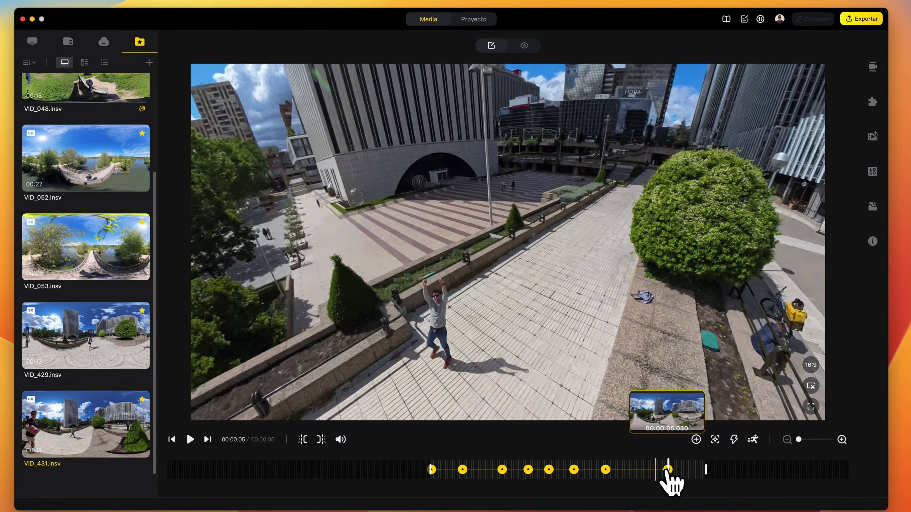
{"action": "left_click", "coordinate": [665, 473]}
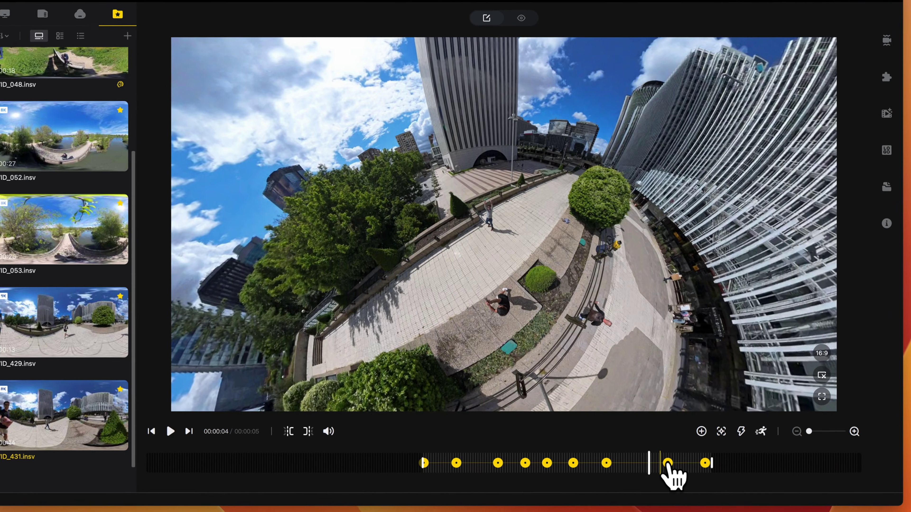
Set the tilt of the second-to-last keyframe to -54.1° and rework the final tiny-planet keyframe.
{"action": "left_click", "coordinate": [665, 471]}
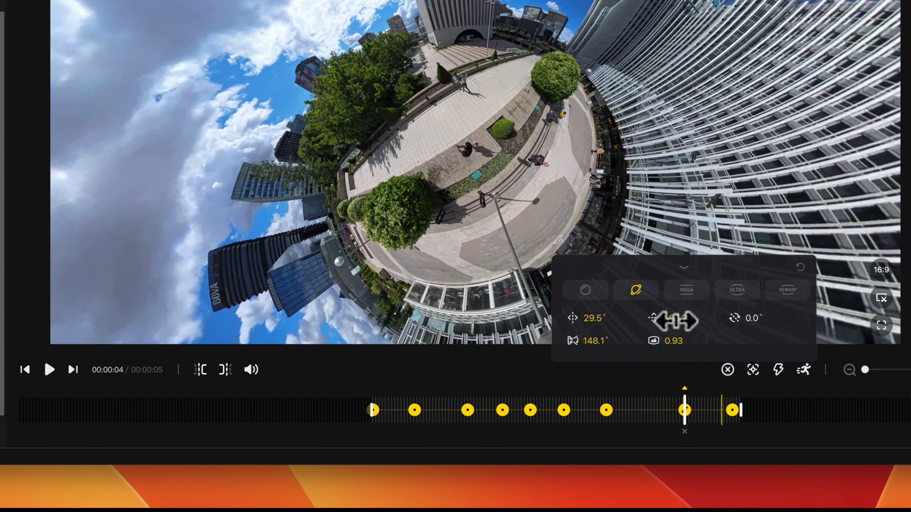
{"action": "left_click_drag", "start_coordinate": [674, 321], "coordinate": [683, 321]}
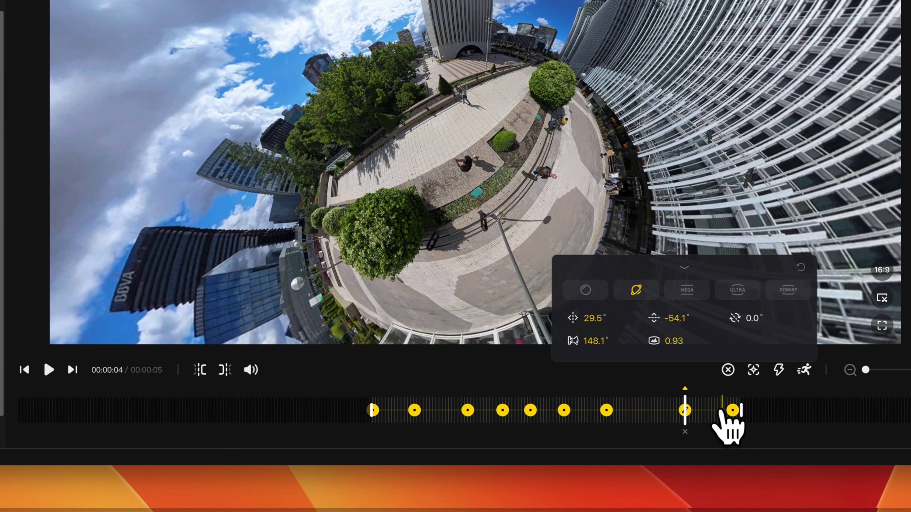
{"action": "left_click", "coordinate": [733, 411]}
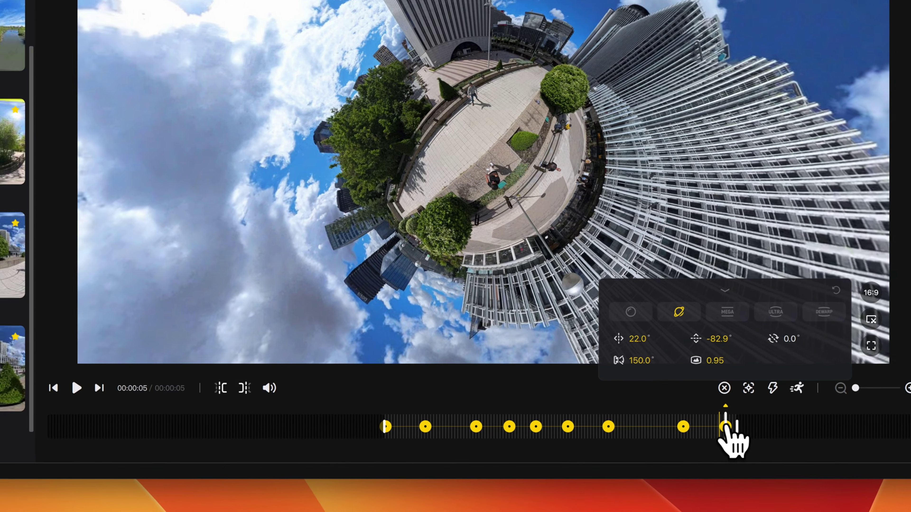
{"action": "key", "text": "Delete"}
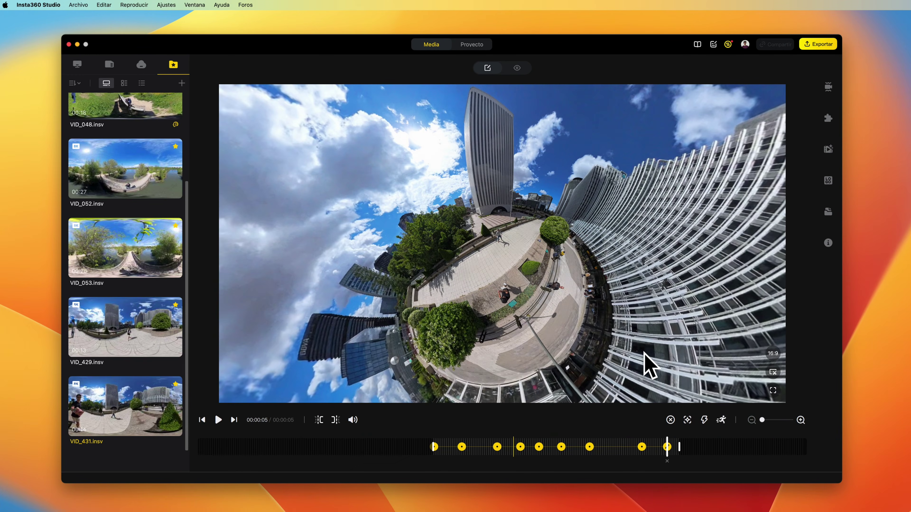
Try Slip-In Slip-Out, Fade-In Fade-Out and Ninguno for the long transition between keyframes around 4 seconds.
{"action": "left_click", "coordinate": [800, 420]}
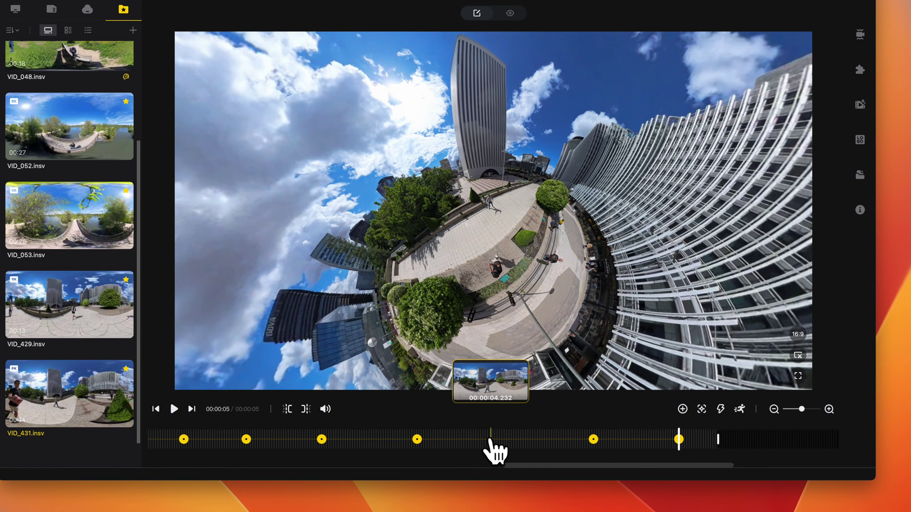
{"action": "left_click", "coordinate": [498, 447]}
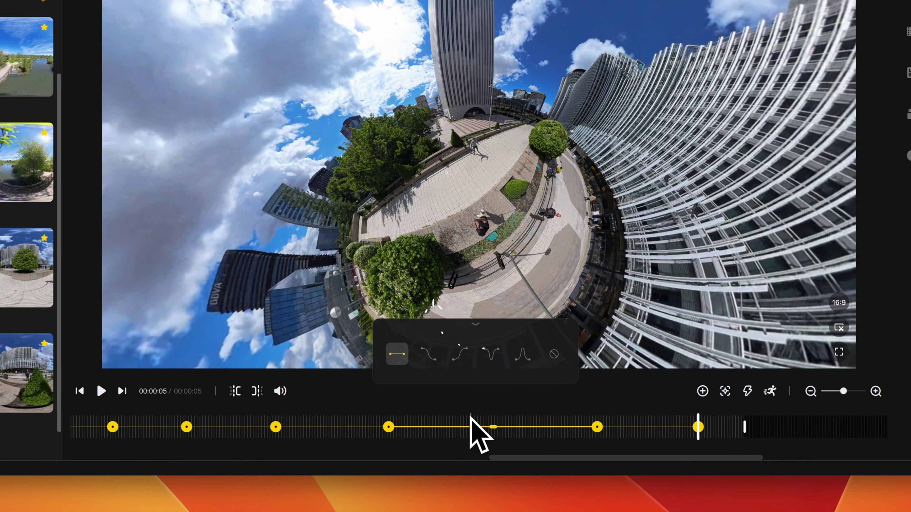
{"action": "left_click", "coordinate": [462, 356]}
{"action": "left_click", "coordinate": [491, 355]}
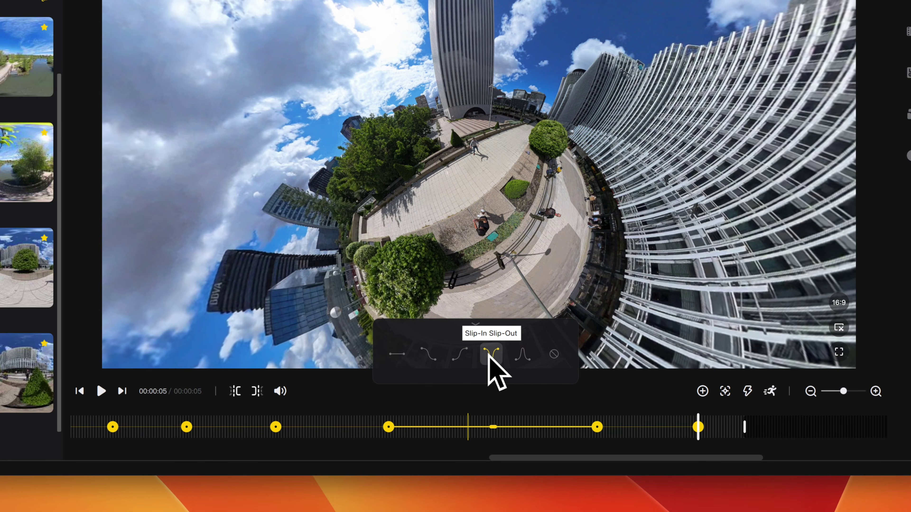
{"action": "left_click", "coordinate": [523, 355]}
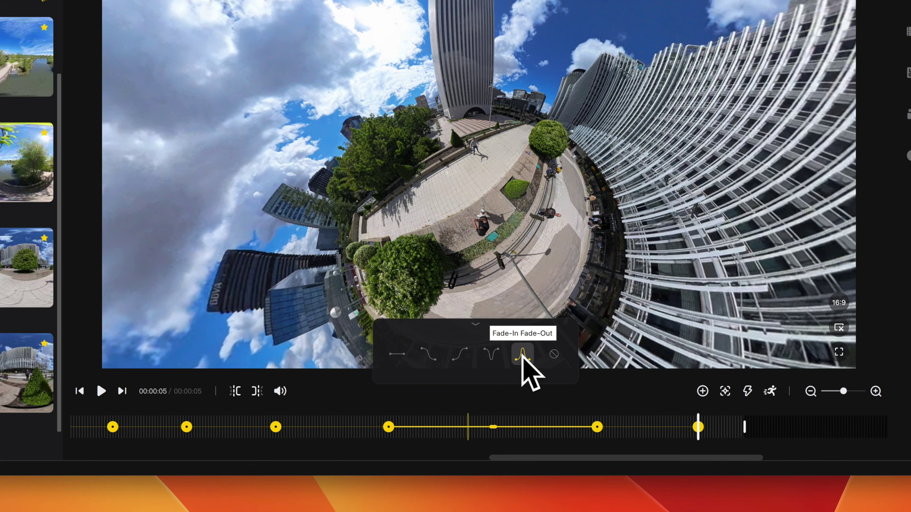
{"action": "left_click", "coordinate": [552, 355]}
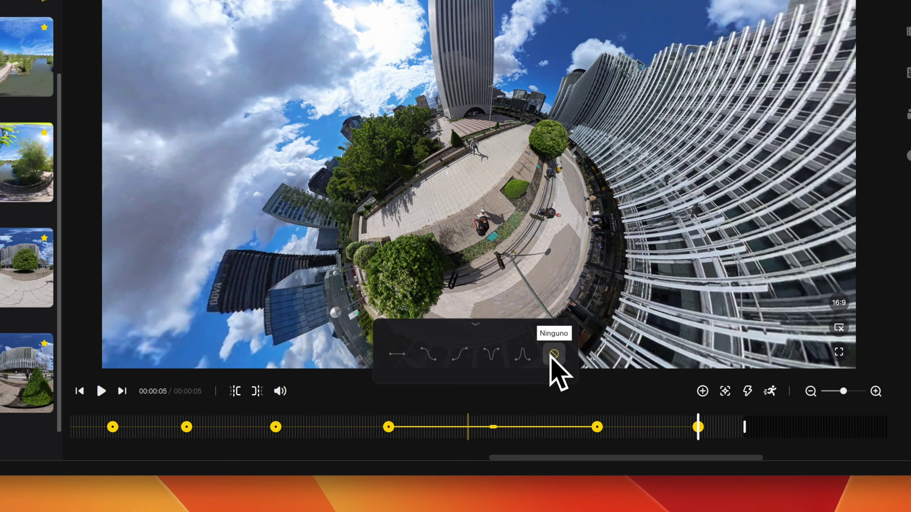
Try Slip-In Fade-Out on the same long transition between keyframes and set it to Fade-In Fade-Out.
{"action": "left_click", "coordinate": [388, 427]}
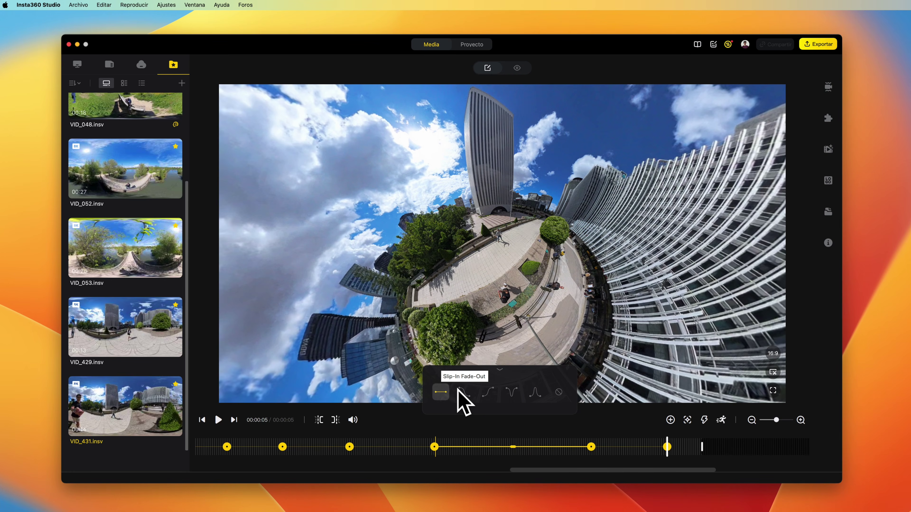
{"action": "left_click", "coordinate": [446, 373]}
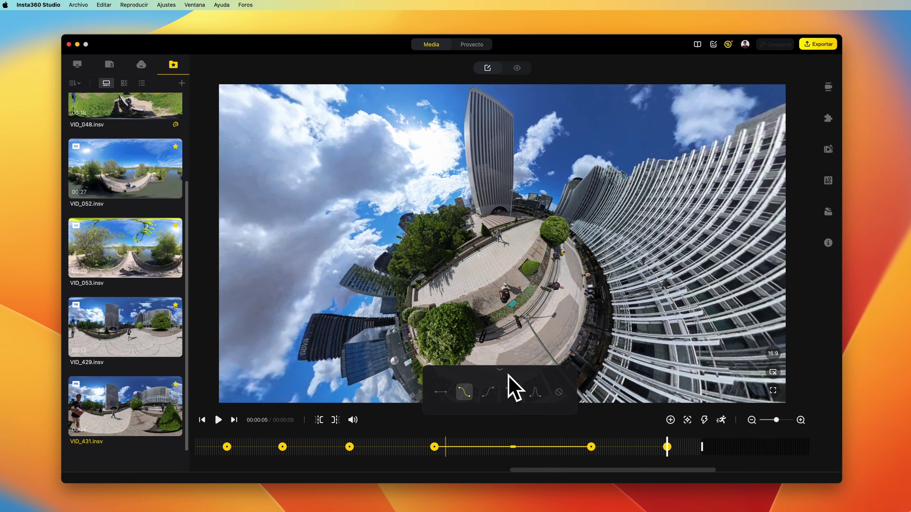
{"action": "left_click", "coordinate": [535, 395]}
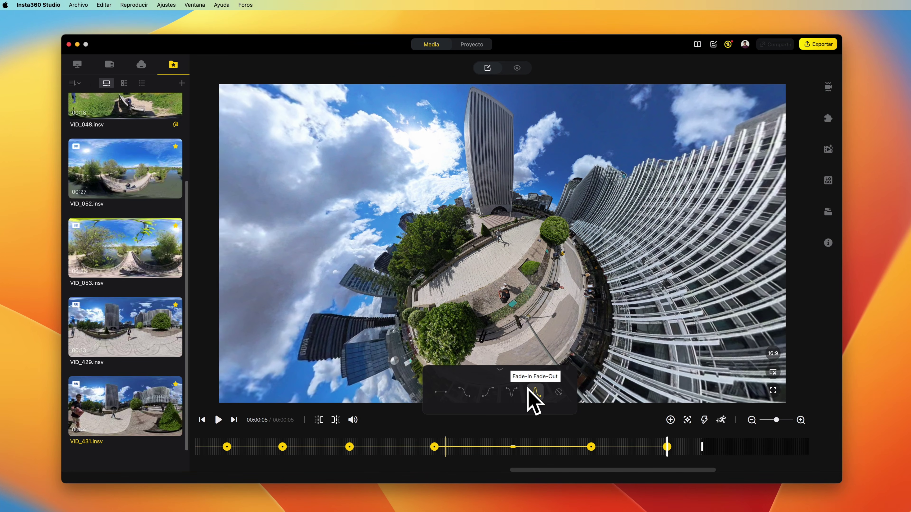
{"action": "left_click", "coordinate": [417, 455]}
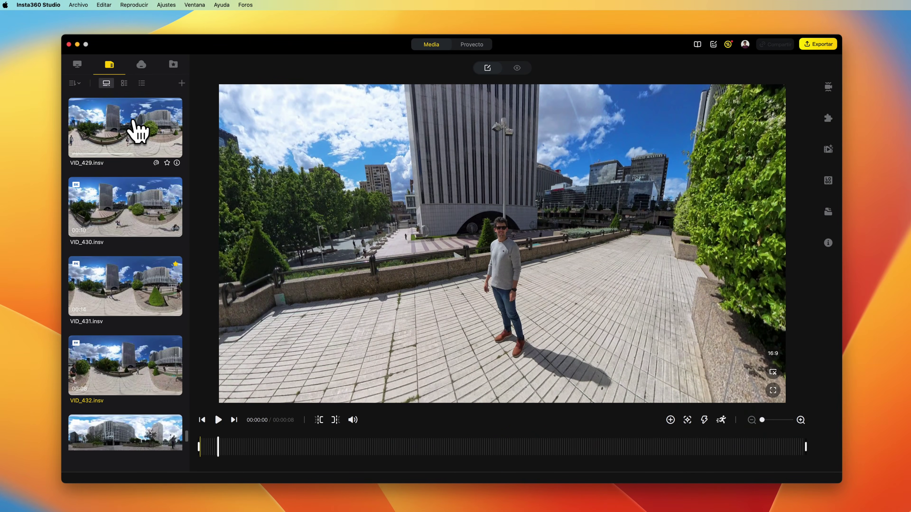
Deep Track the man on the walkway in VID_429.insv from its start and stop tracking at about 10 seconds.
{"action": "left_click", "coordinate": [135, 121]}
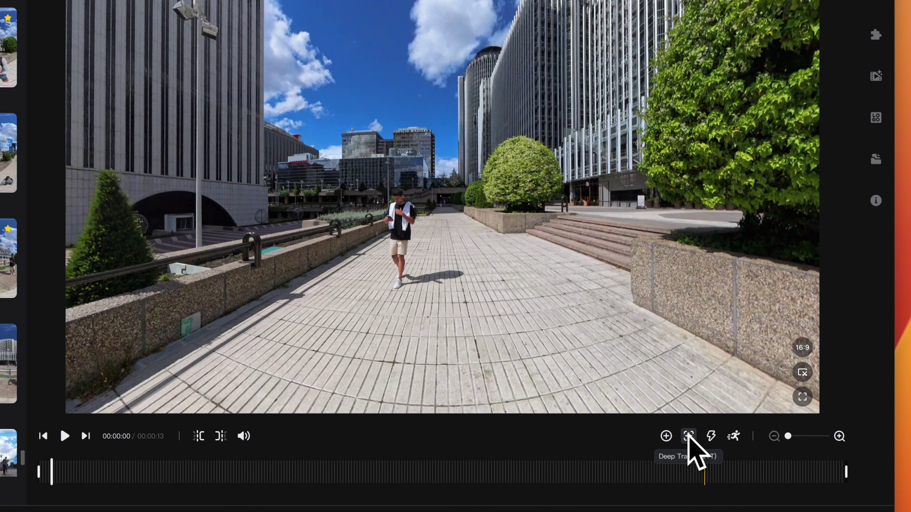
{"action": "left_click", "coordinate": [689, 437]}
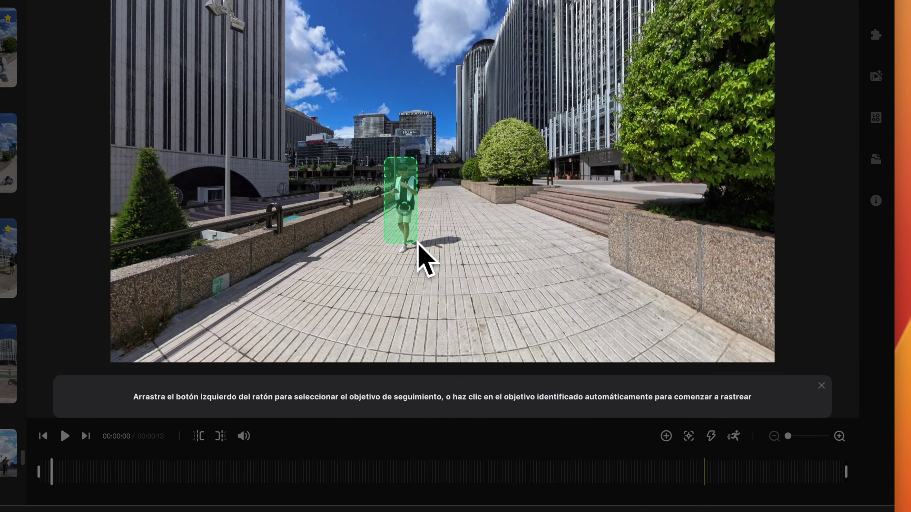
{"action": "left_click", "coordinate": [424, 257]}
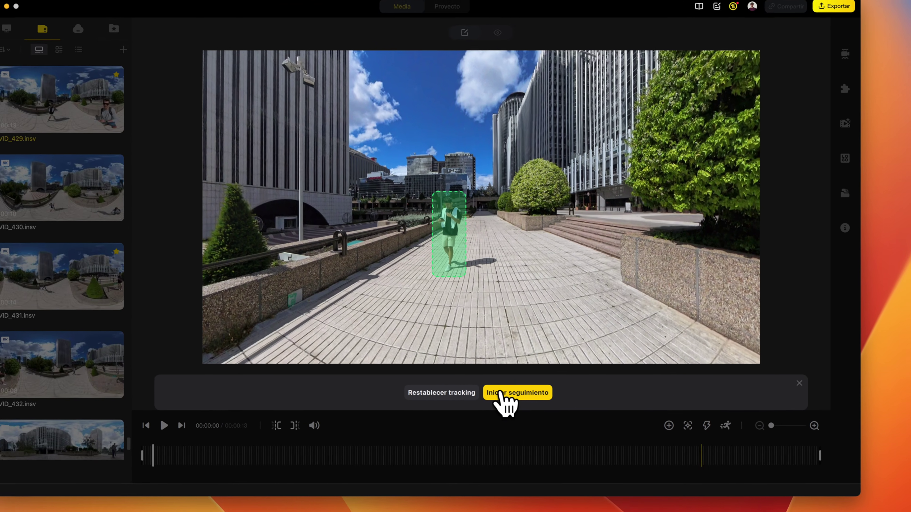
{"action": "left_click", "coordinate": [466, 396]}
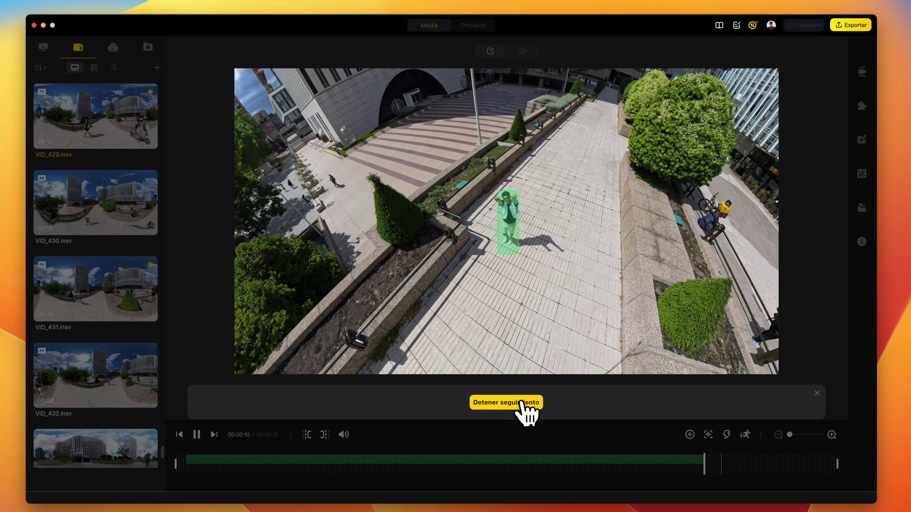
{"action": "left_click", "coordinate": [526, 405]}
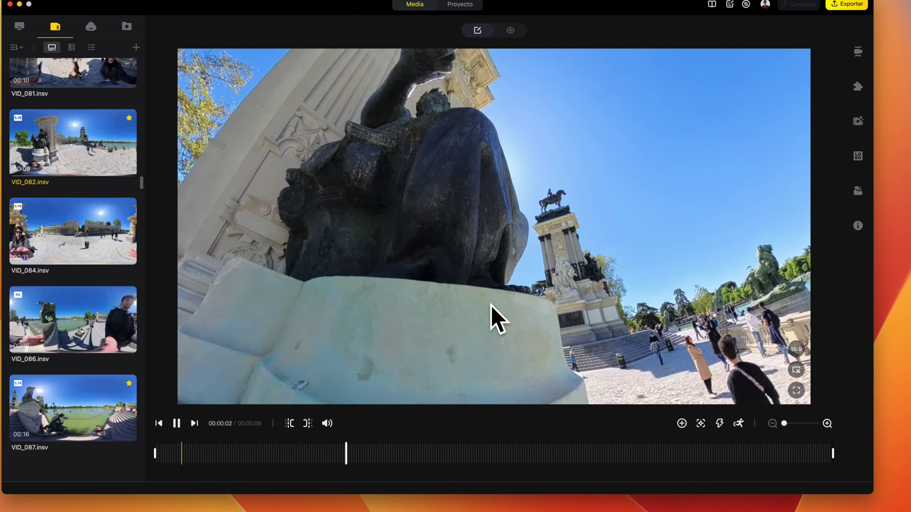
Pause VID_082.insv at about 2 seconds and mark a speed-change section through the middle of the clip.
{"action": "key", "text": "space"}
{"action": "left_click", "coordinate": [747, 418]}
{"action": "left_click_drag", "start_coordinate": [343, 461], "coordinate": [663, 458]}
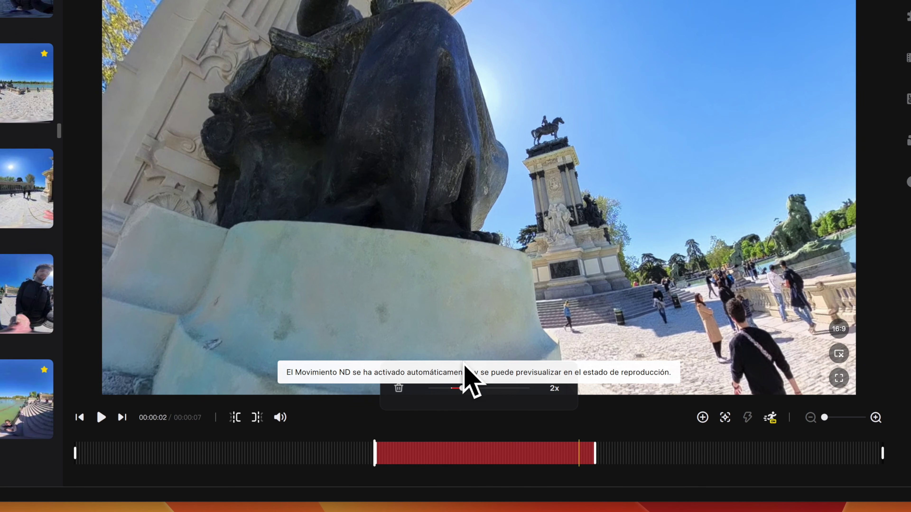
Try the marked section of VID_082.insv at 4x and 32x, set it to 1/2x and play it briefly.
{"action": "left_click", "coordinate": [441, 389]}
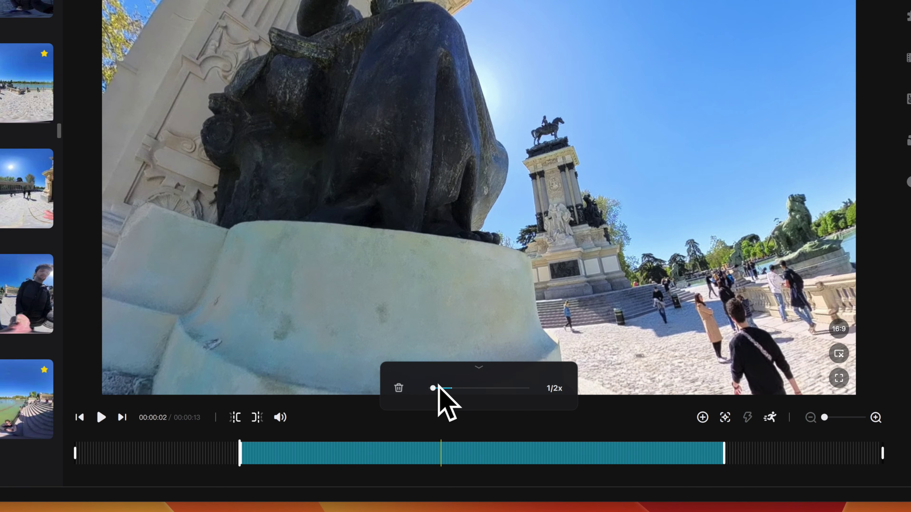
{"action": "left_click_drag", "start_coordinate": [439, 387], "coordinate": [428, 389]}
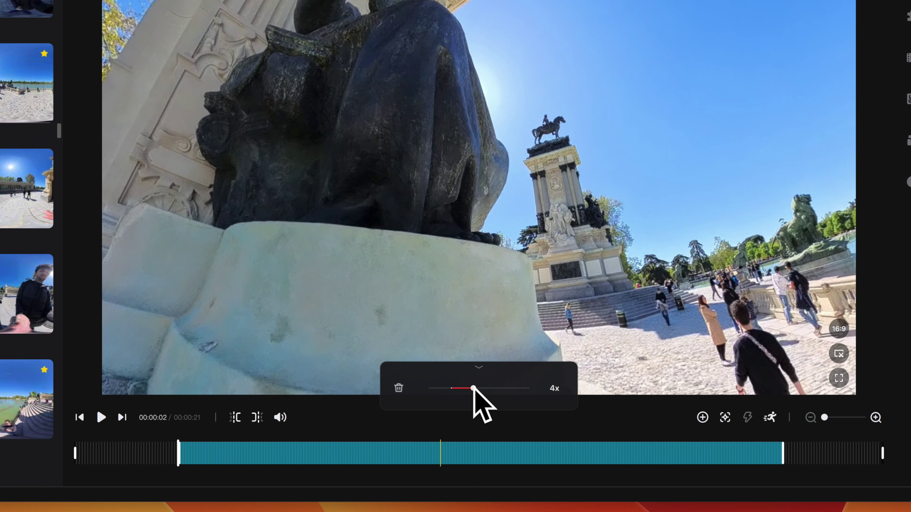
{"action": "left_click_drag", "start_coordinate": [470, 388], "coordinate": [497, 389]}
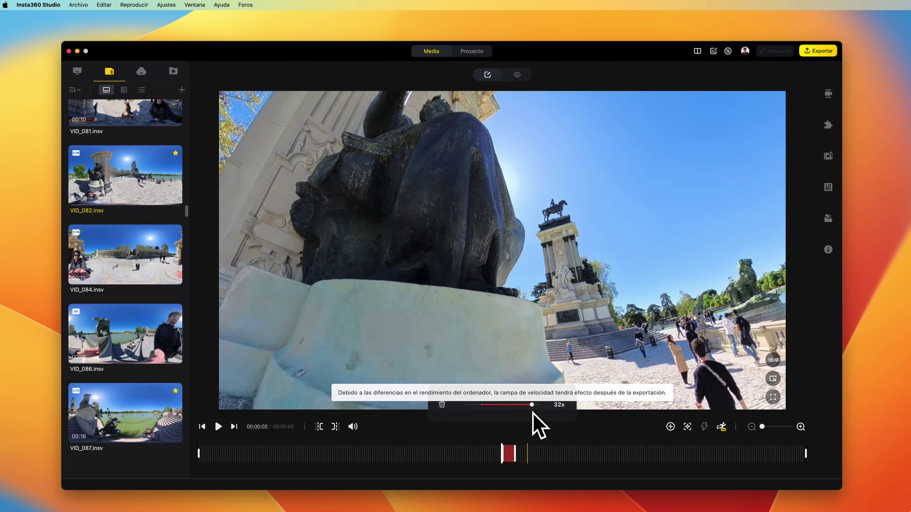
{"action": "left_click_drag", "start_coordinate": [512, 399], "coordinate": [474, 408]}
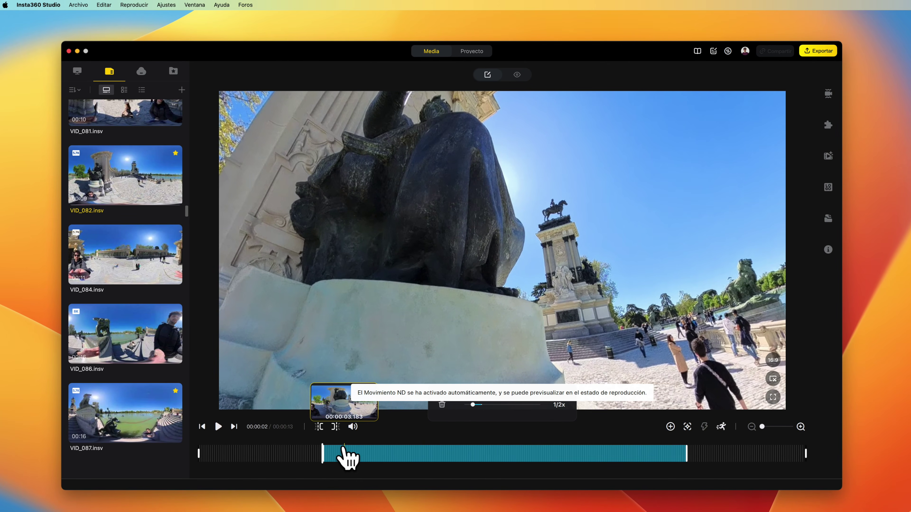
{"action": "key", "text": "space"}
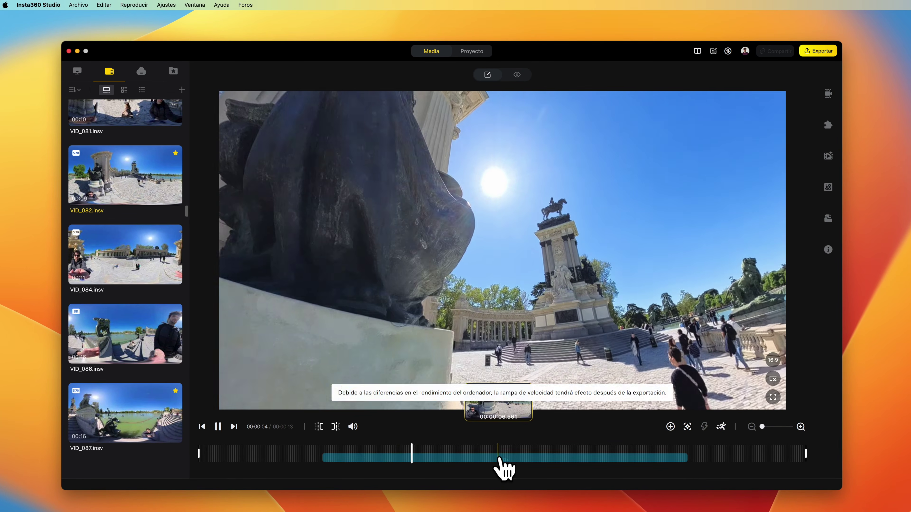
{"action": "key", "text": "space"}
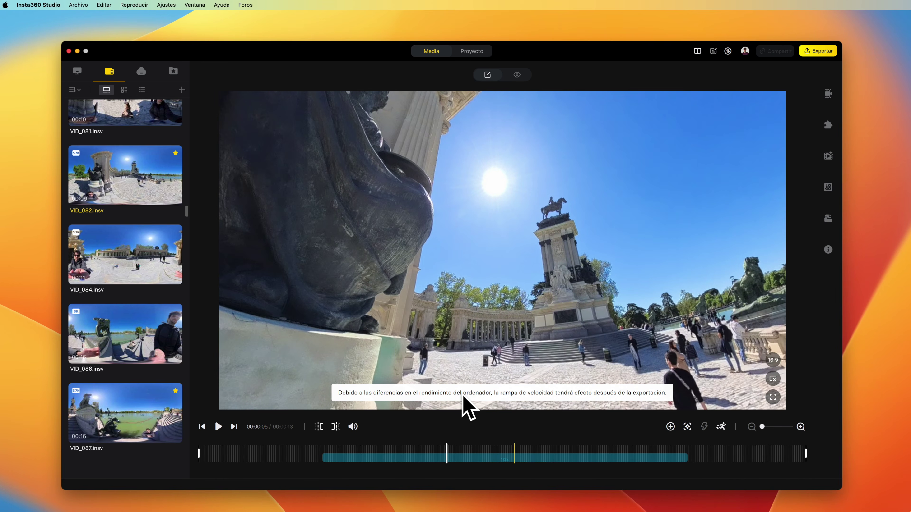
Trim VID_082.insv to start and end just inside the slowed section, keeping about 7 seconds.
{"action": "left_click", "coordinate": [330, 463]}
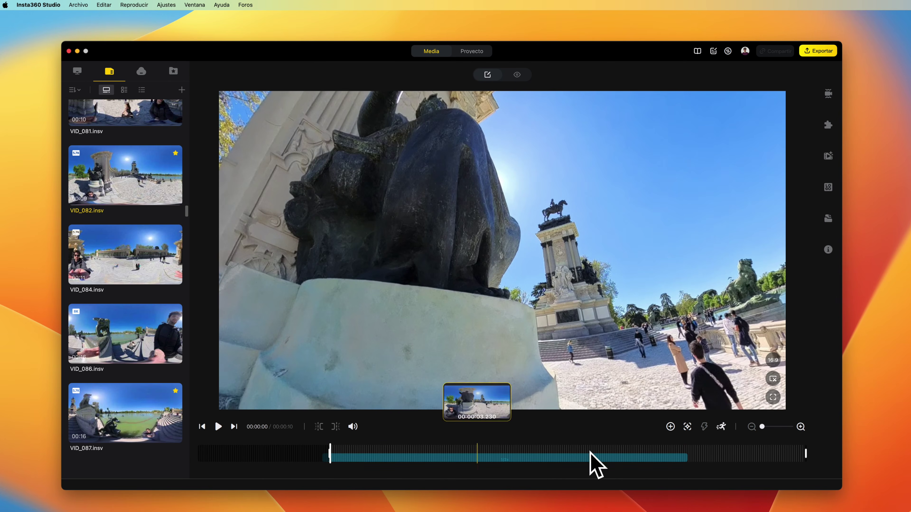
{"action": "left_click", "coordinate": [679, 461]}
{"action": "left_click", "coordinate": [335, 426]}
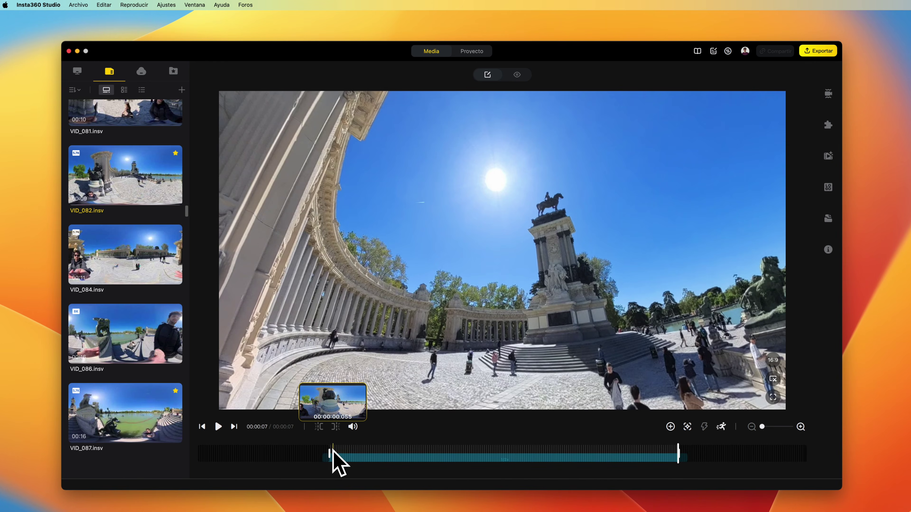
Add a keyframe at the start of the trimmed VID_082.insv clip.
{"action": "left_click", "coordinate": [333, 453]}
{"action": "left_click", "coordinate": [670, 426]}
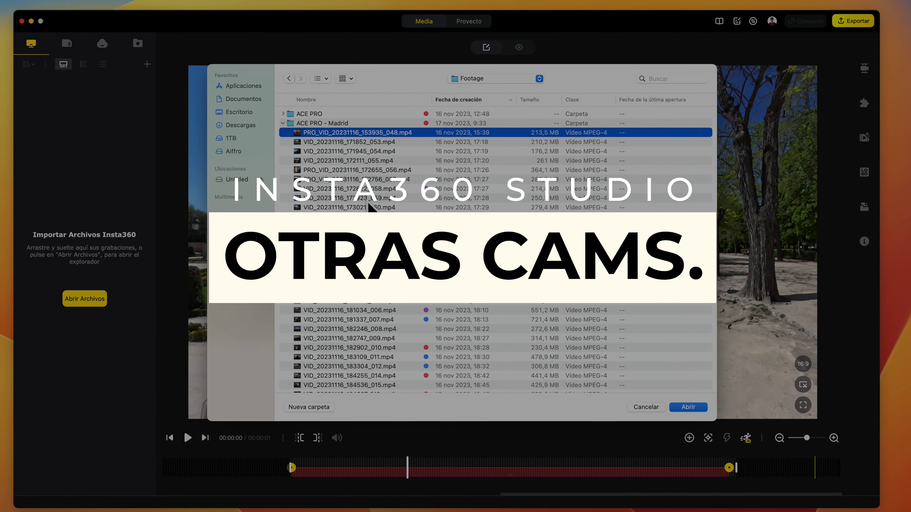
Import the Ace Pro MP4 clips from the ACE PRO - Madrid folder, selecting them down to VID_20231116_194306_034.mp4.
{"action": "scroll", "coordinate": [369, 207], "scroll_direction": "down", "scroll_amount": 5}
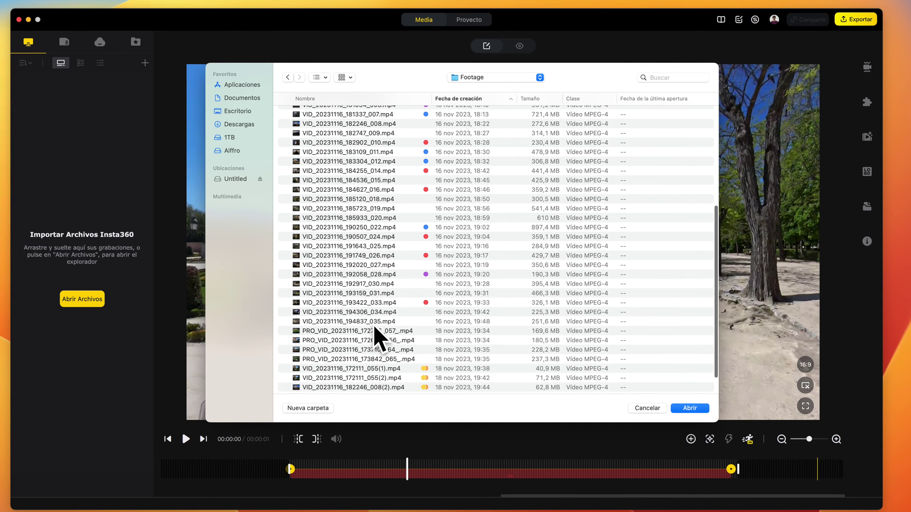
{"action": "left_click_drag", "start_coordinate": [378, 315], "coordinate": [619, 290]}
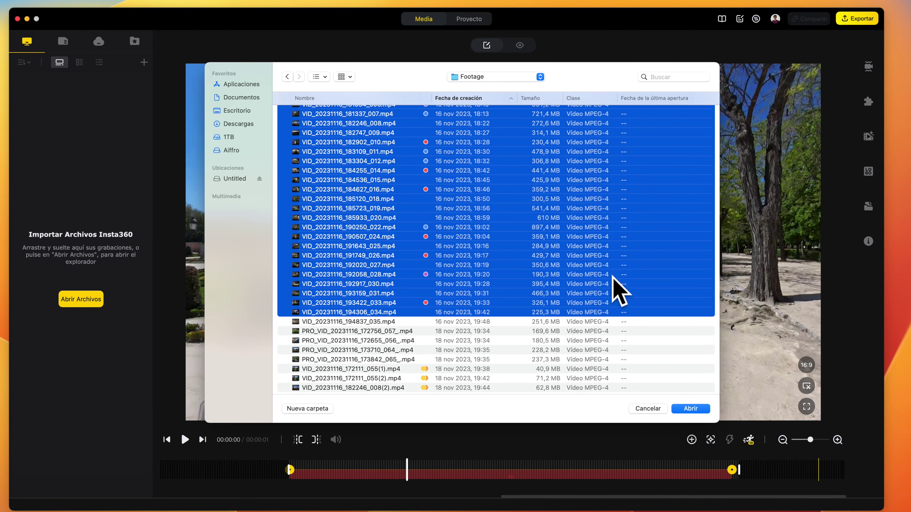
{"action": "left_click", "coordinate": [696, 409]}
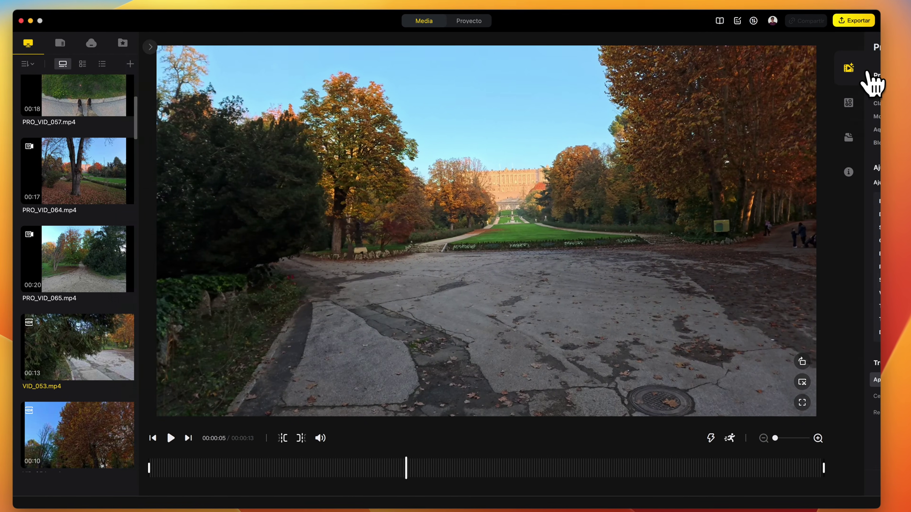
Try Color Plus on VID_053.mp4, turn it off again and look through the clip's watermark settings.
{"action": "left_click", "coordinate": [862, 69]}
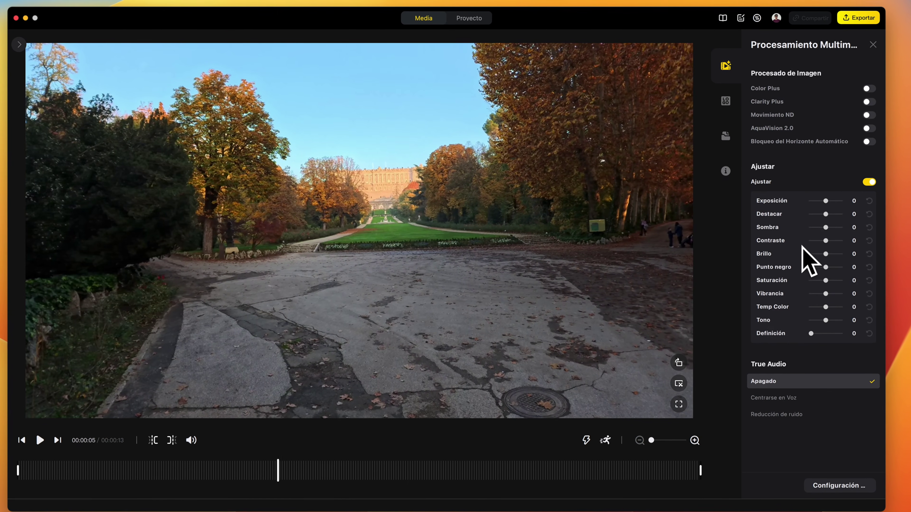
{"action": "left_click", "coordinate": [867, 88]}
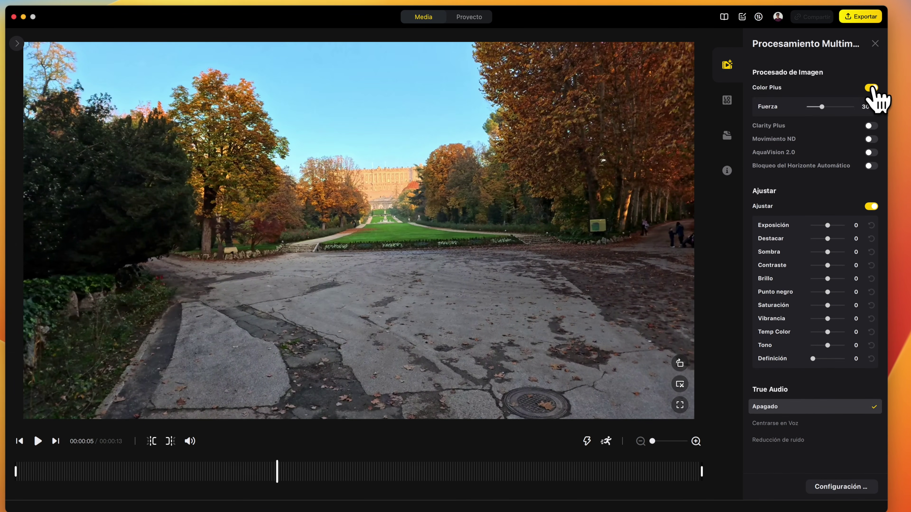
{"action": "left_click", "coordinate": [871, 89]}
{"action": "left_click", "coordinate": [727, 101]}
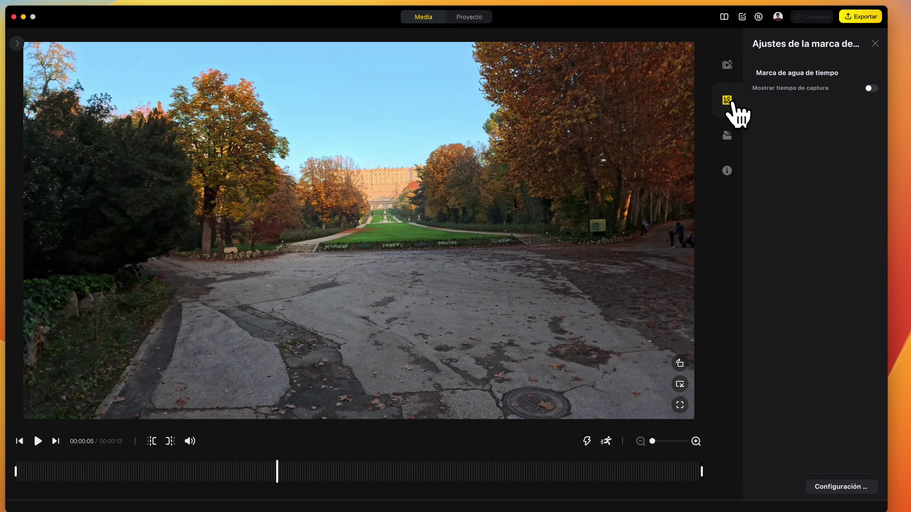
{"action": "left_click", "coordinate": [726, 137]}
{"action": "left_click", "coordinate": [727, 65]}
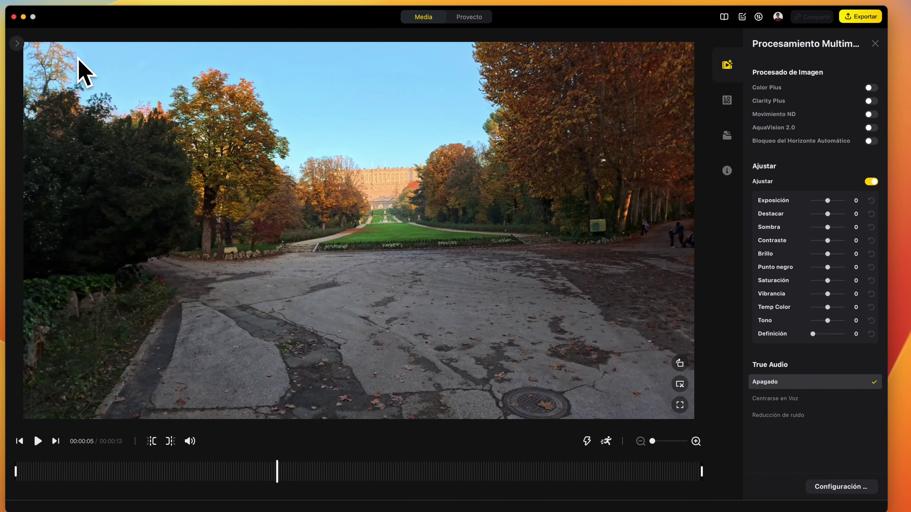
Open PRO_VID_064.mp4, pause it at about 3 seconds and set its FlowState stabilization to Estándar after trying Alto.
{"action": "left_click", "coordinate": [17, 44]}
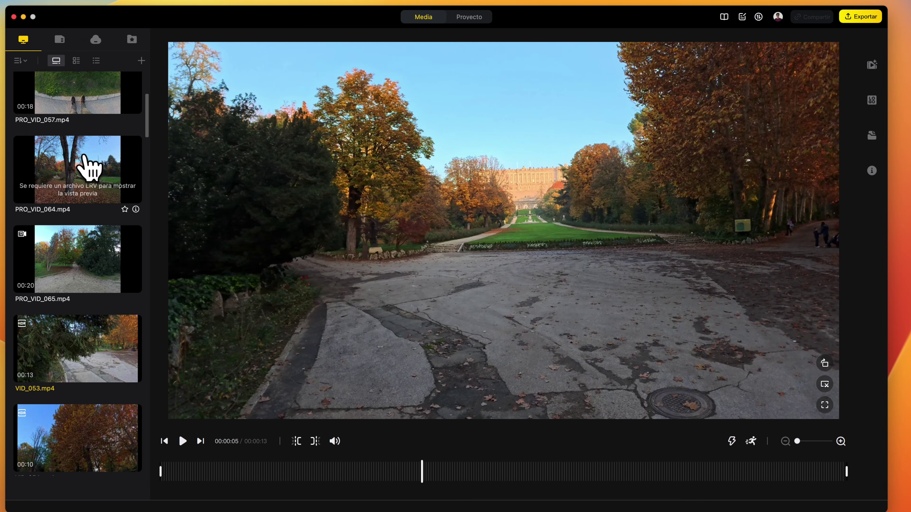
{"action": "left_click", "coordinate": [85, 158]}
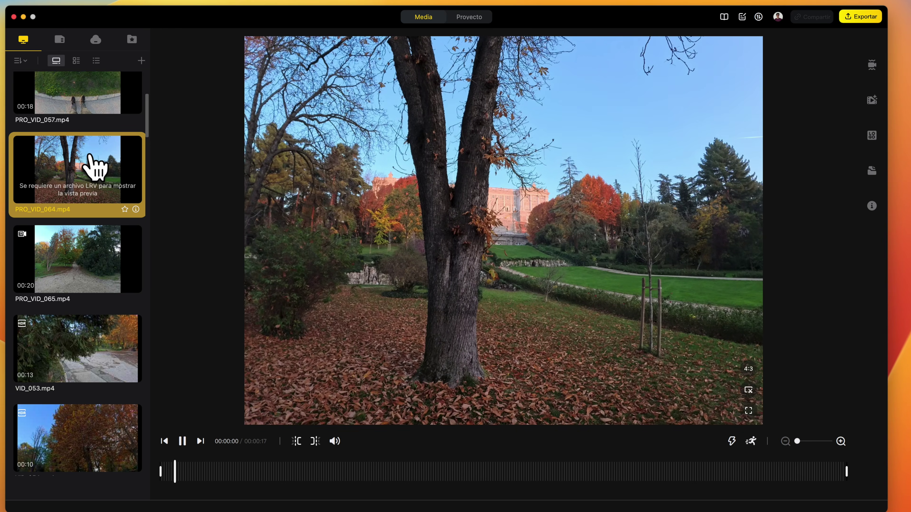
{"action": "left_click", "coordinate": [183, 441]}
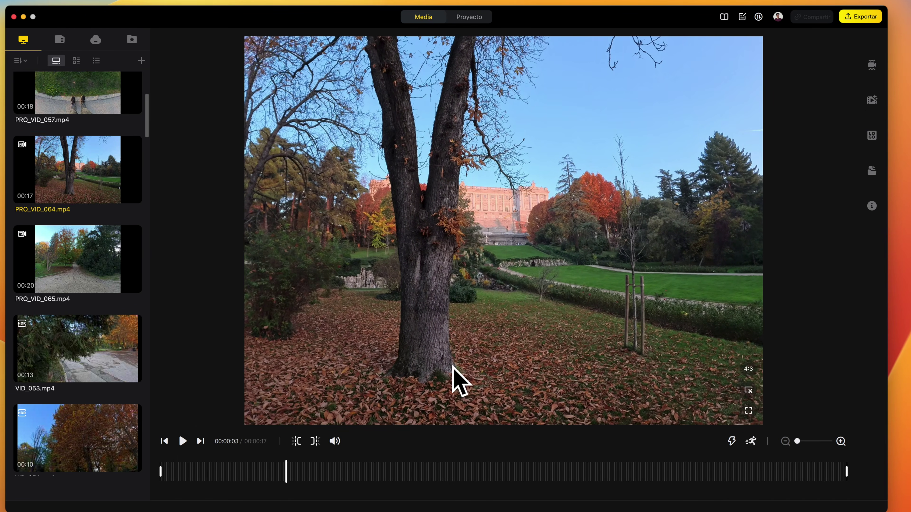
{"action": "left_click", "coordinate": [872, 68]}
{"action": "left_click", "coordinate": [856, 107]}
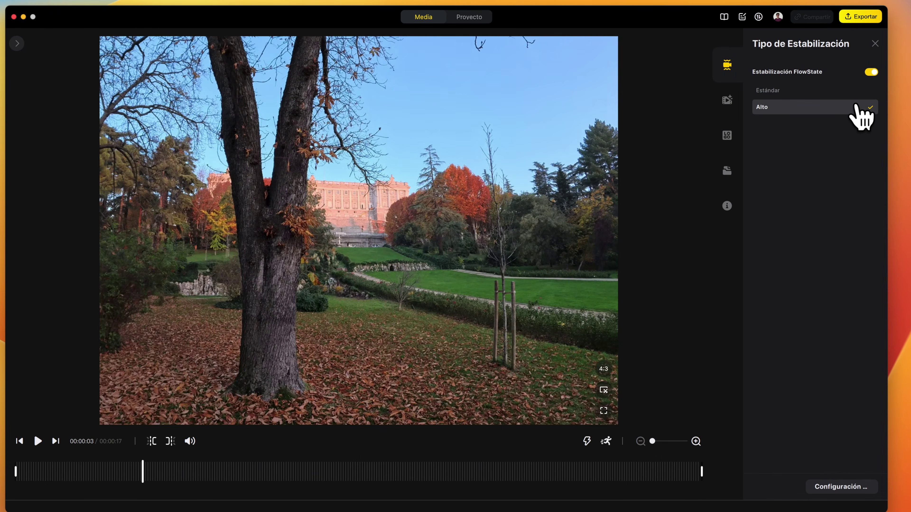
{"action": "left_click", "coordinate": [854, 92]}
Try the FPV, Desenfoque, 45° and 360° horizon-levelling FOV options on PRO_VID_064.mp4, and return to Ultra Ancho.
{"action": "left_click", "coordinate": [732, 104]}
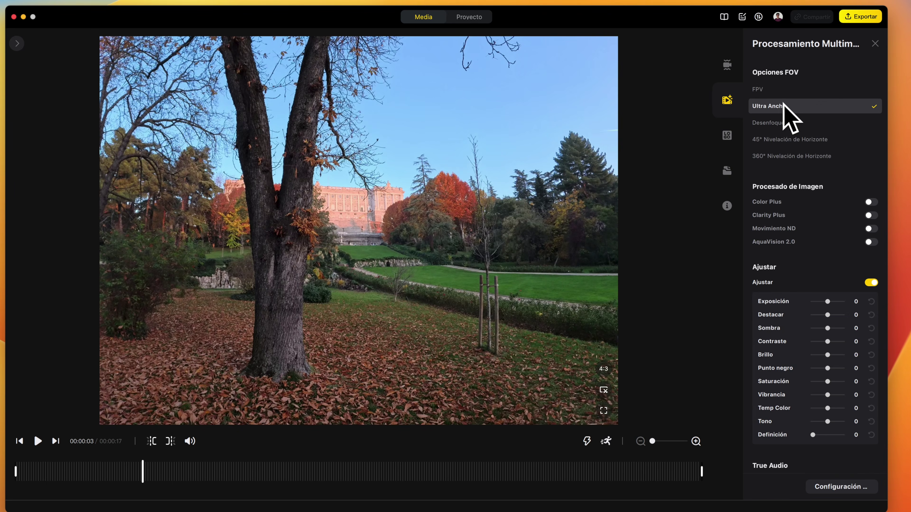
{"action": "left_click", "coordinate": [807, 92]}
{"action": "left_click", "coordinate": [803, 121]}
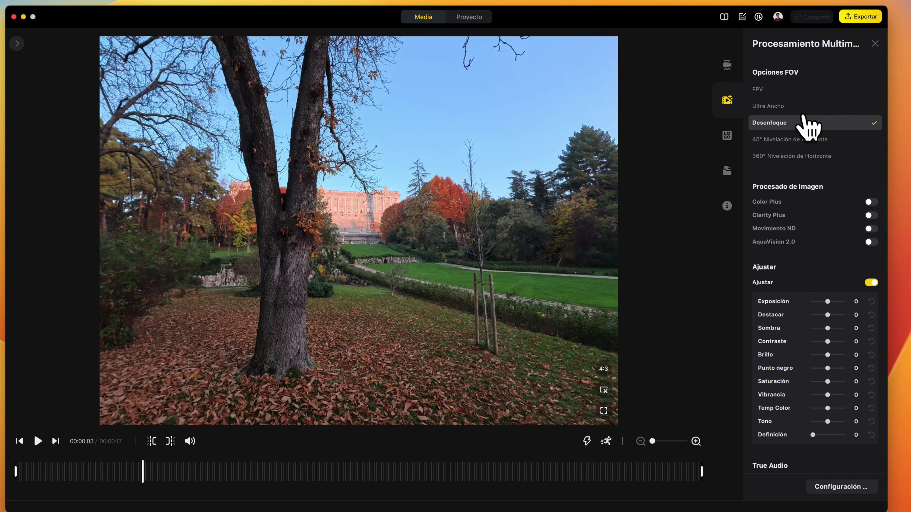
{"action": "left_click", "coordinate": [809, 141]}
{"action": "left_click", "coordinate": [808, 155]}
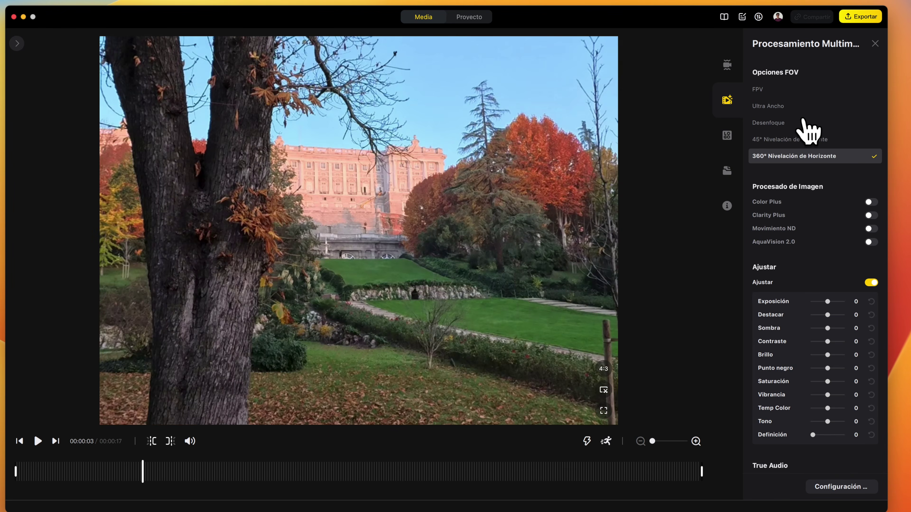
{"action": "left_click", "coordinate": [804, 107]}
Set PRO_VID_064.mp4 to exposure 19 and saturation 10, trying Color Plus at strength 30 and leaving it off.
{"action": "left_click", "coordinate": [871, 202]}
{"action": "scroll", "coordinate": [824, 244], "scroll_direction": "down", "scroll_amount": 3}
{"action": "left_click_drag", "start_coordinate": [827, 258], "coordinate": [831, 257]}
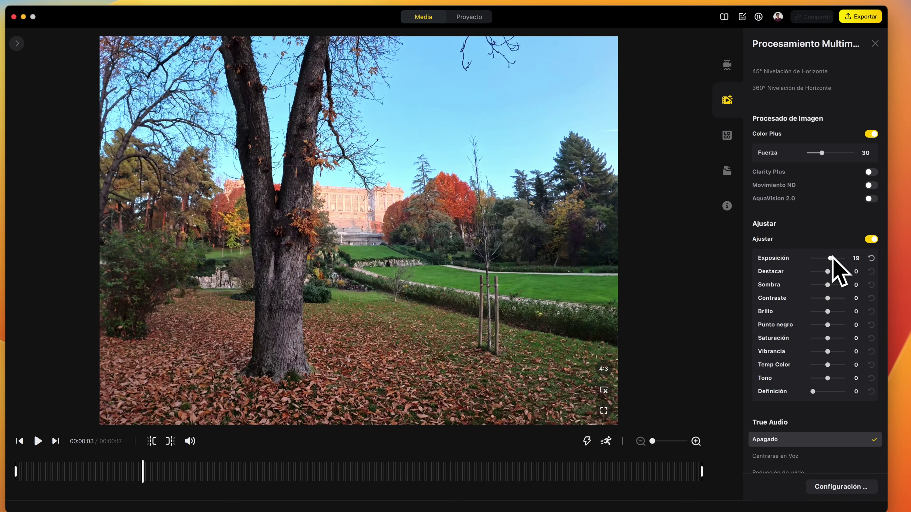
{"action": "left_click", "coordinate": [872, 134]}
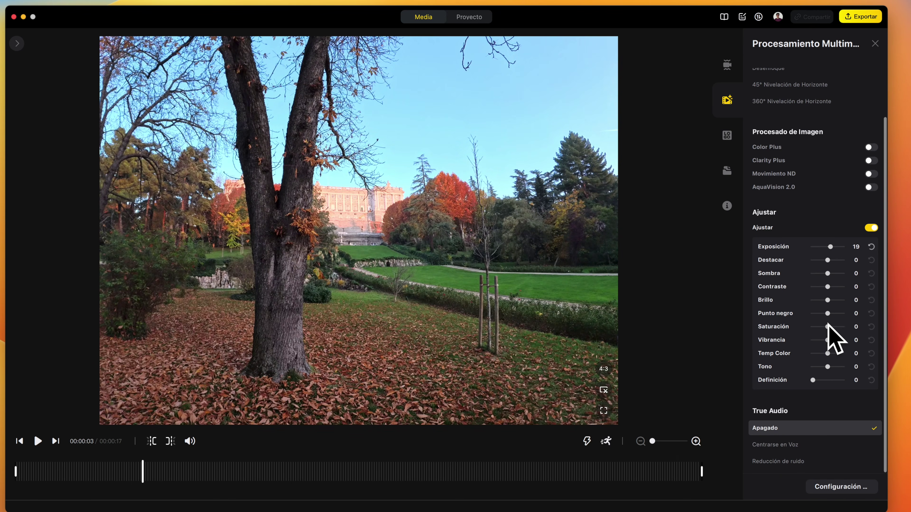
{"action": "left_click_drag", "start_coordinate": [828, 326], "coordinate": [830, 326]}
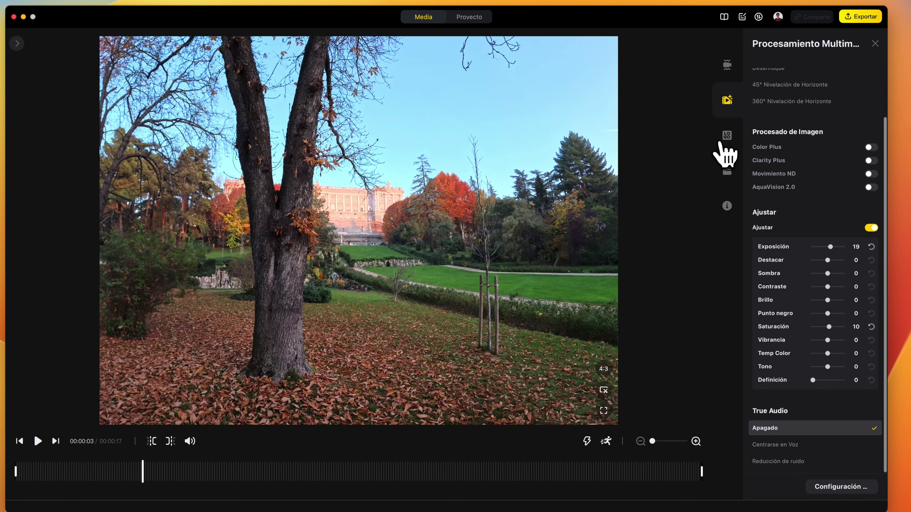
Turn on the capture-time watermark for PRO_VID_064.mp4, and try 16:9 and another aspect ratio.
{"action": "left_click", "coordinate": [715, 136]}
{"action": "left_click", "coordinate": [871, 88]}
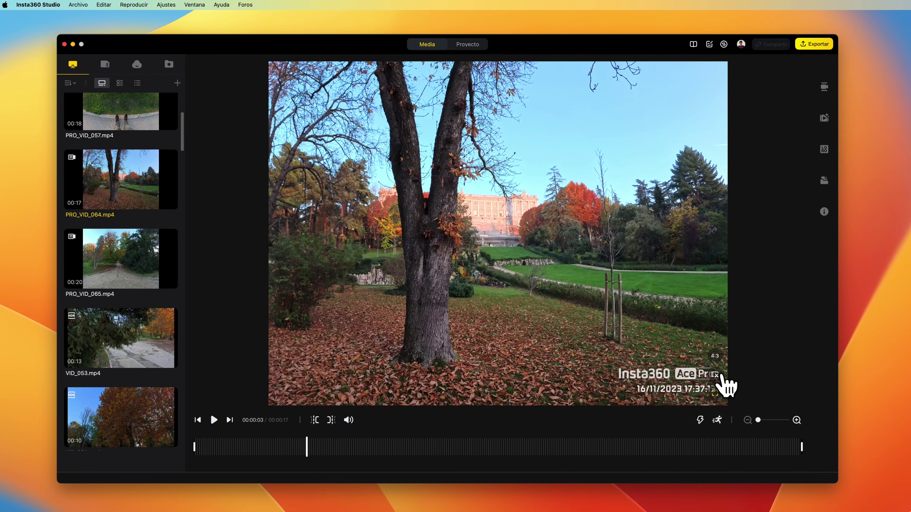
{"action": "left_click", "coordinate": [715, 356]}
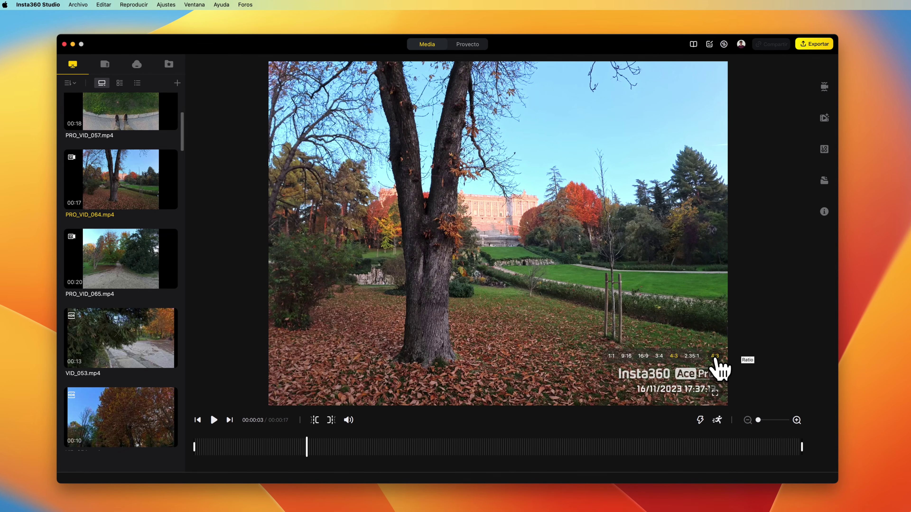
{"action": "left_click", "coordinate": [643, 356]}
{"action": "left_click", "coordinate": [787, 355]}
{"action": "left_click", "coordinate": [694, 353]}
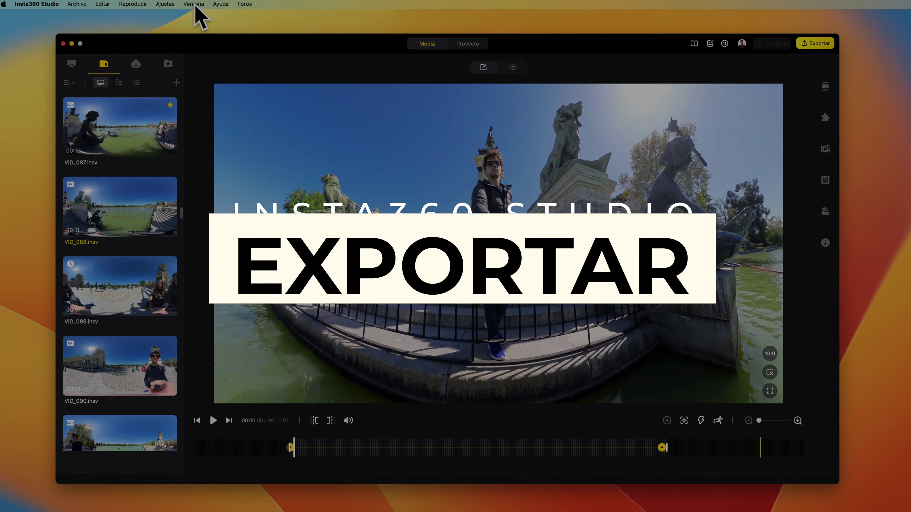
Show the rule-of-thirds guide lines over the VID_088.insv preview.
{"action": "left_click", "coordinate": [196, 5]}
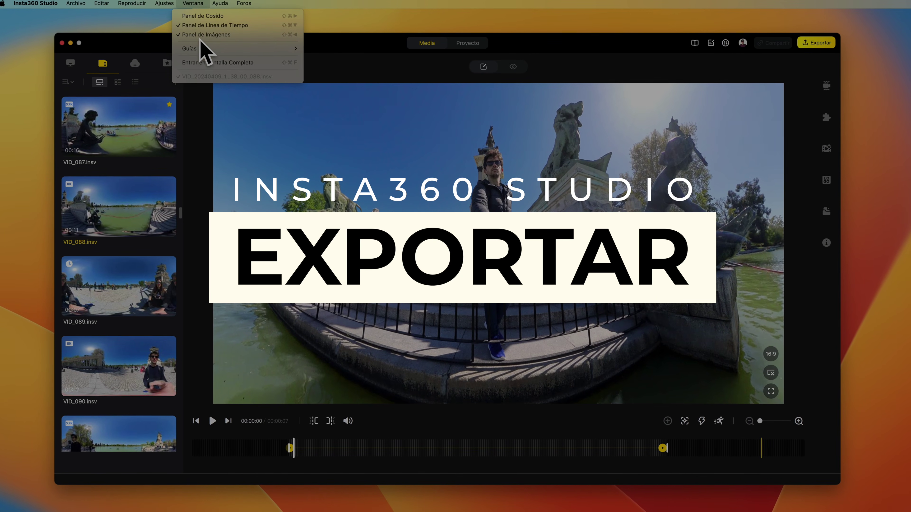
{"action": "mouse_move", "coordinate": [215, 48]}
{"action": "left_click", "coordinate": [336, 56]}
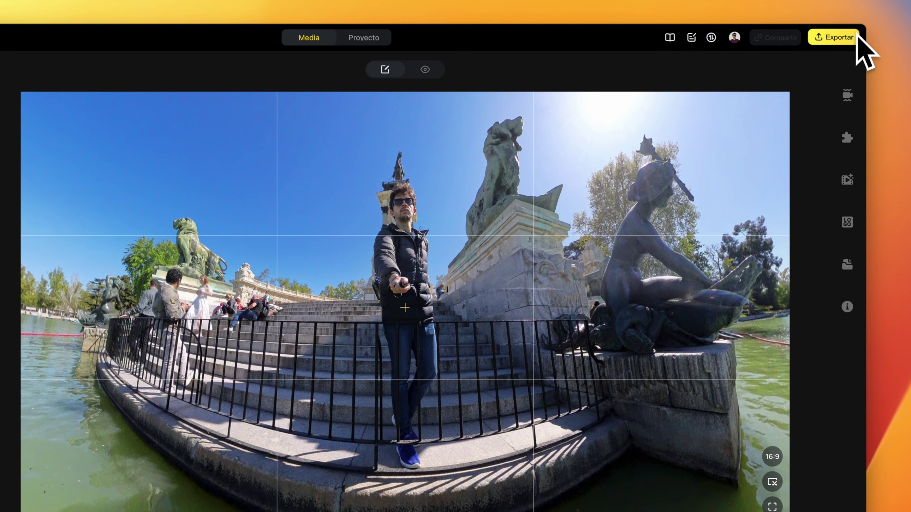
Open the video export settings for VID_088.insv, name the file Pruebas_0001 and try a resolution of 1280 x 720.
{"action": "left_click", "coordinate": [841, 37]}
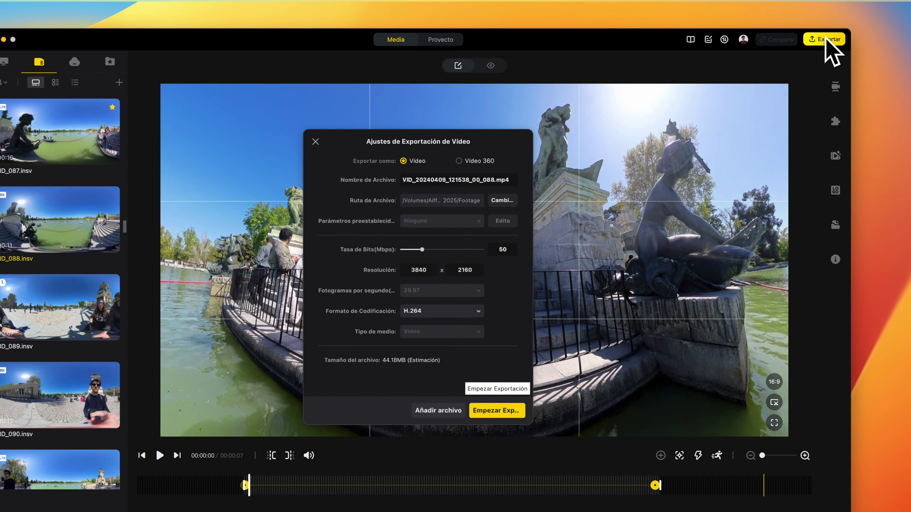
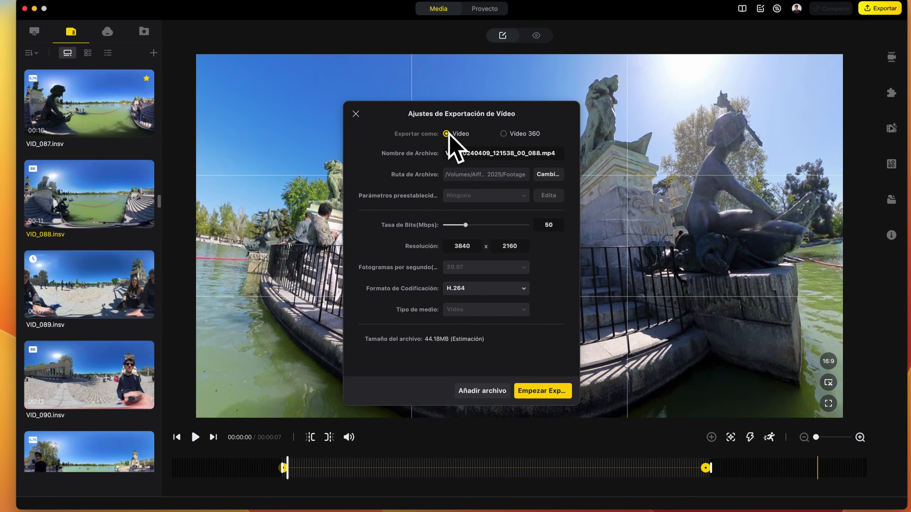
{"action": "left_click_drag", "start_coordinate": [446, 153], "coordinate": [477, 154]}
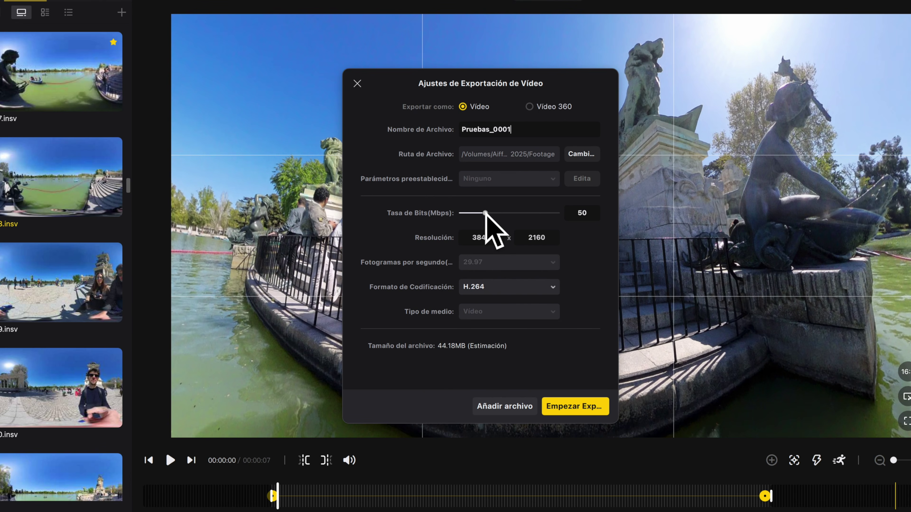
{"action": "left_click_drag", "start_coordinate": [498, 215], "coordinate": [560, 214]}
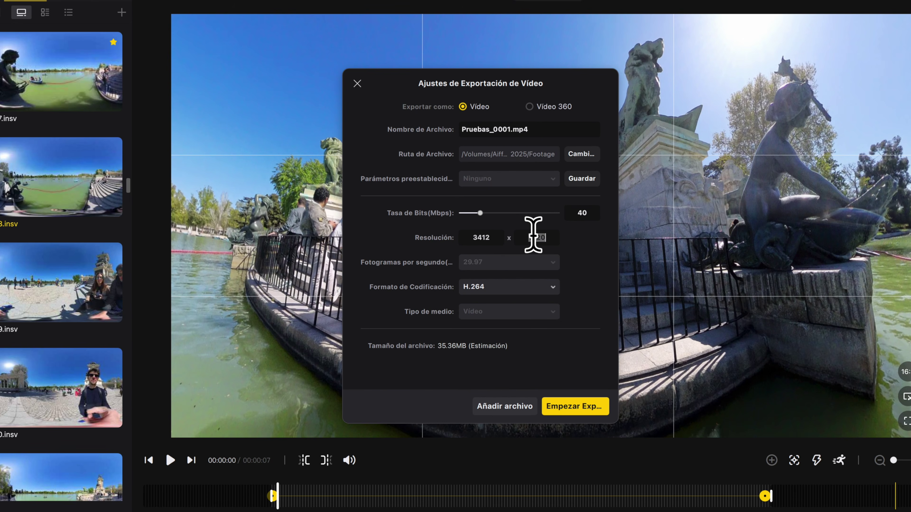
{"action": "type", "text": "720"}
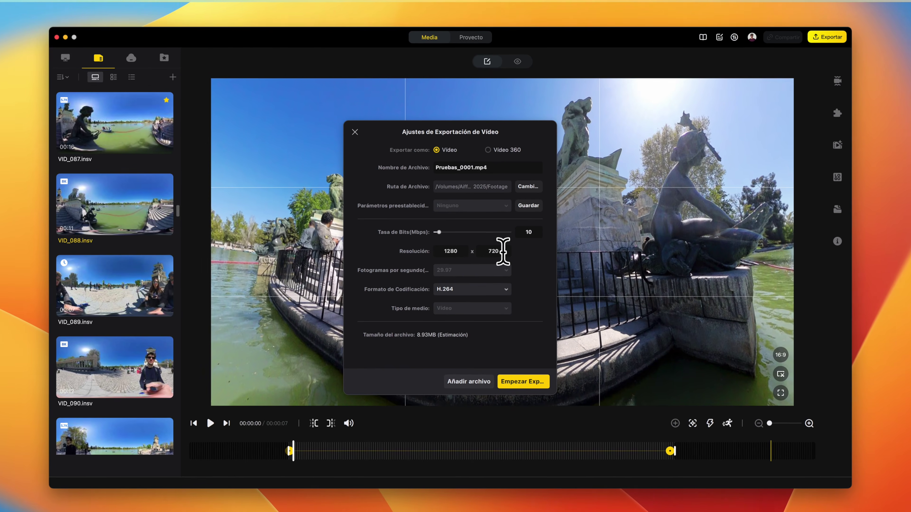
Set the Pruebas_0001 export to 150 Mbps, 3840 x 2160 and H.264, and add it to the export queue.
{"action": "left_click", "coordinate": [481, 289]}
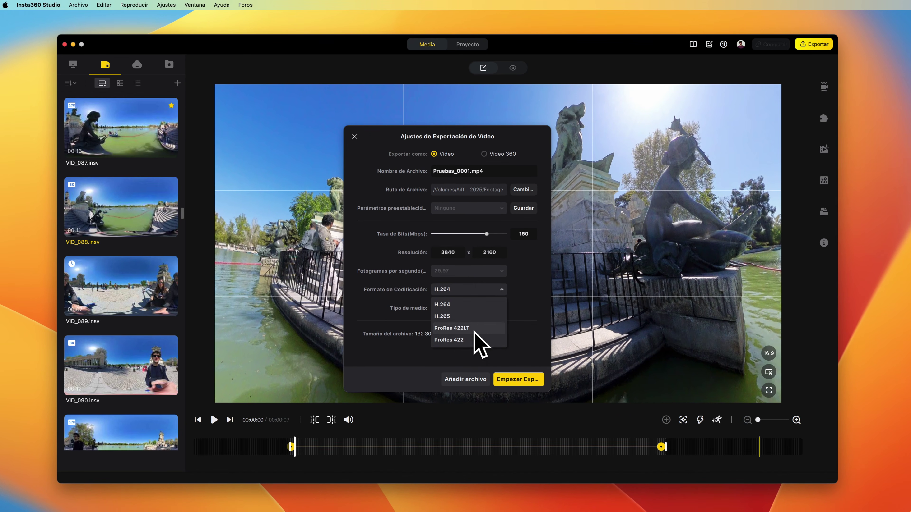
{"action": "left_click", "coordinate": [473, 305]}
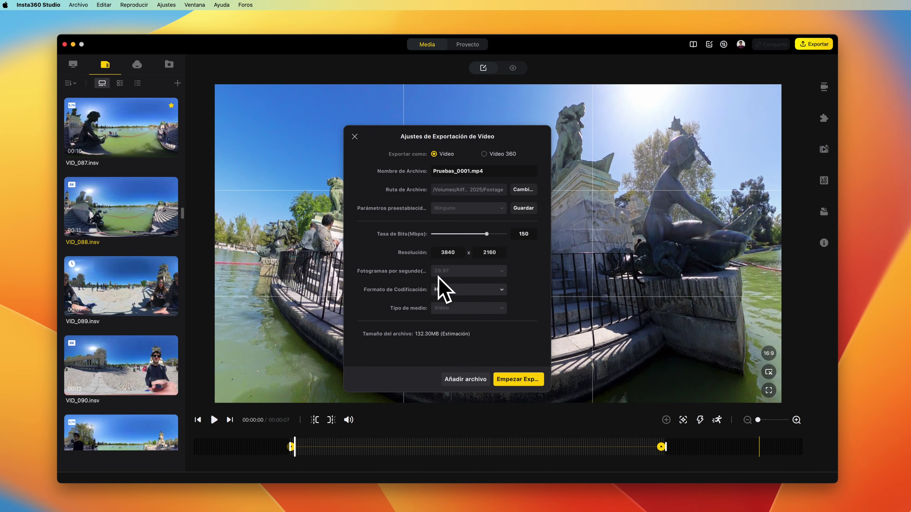
{"action": "left_click", "coordinate": [464, 379]}
Select VID_087.insv and add its video export to the export queue.
{"action": "left_click", "coordinate": [131, 140]}
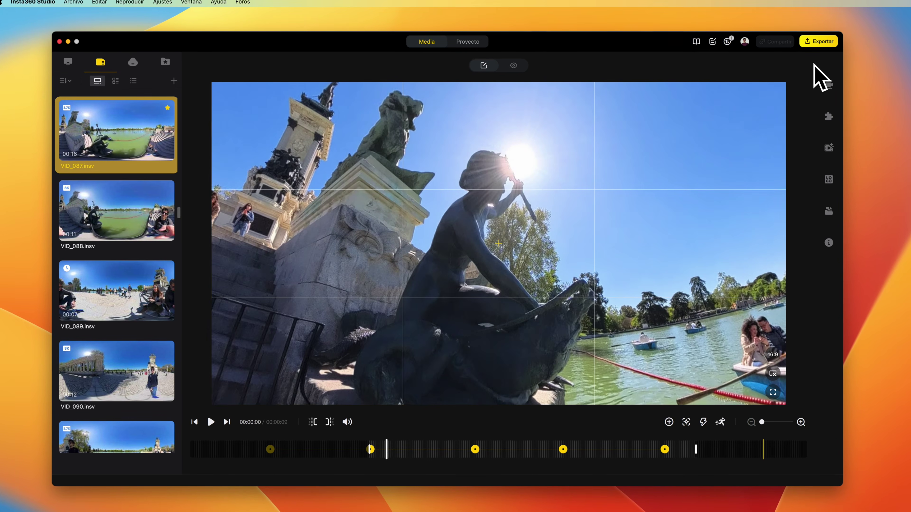
{"action": "left_click", "coordinate": [817, 42]}
{"action": "left_click", "coordinate": [465, 379]}
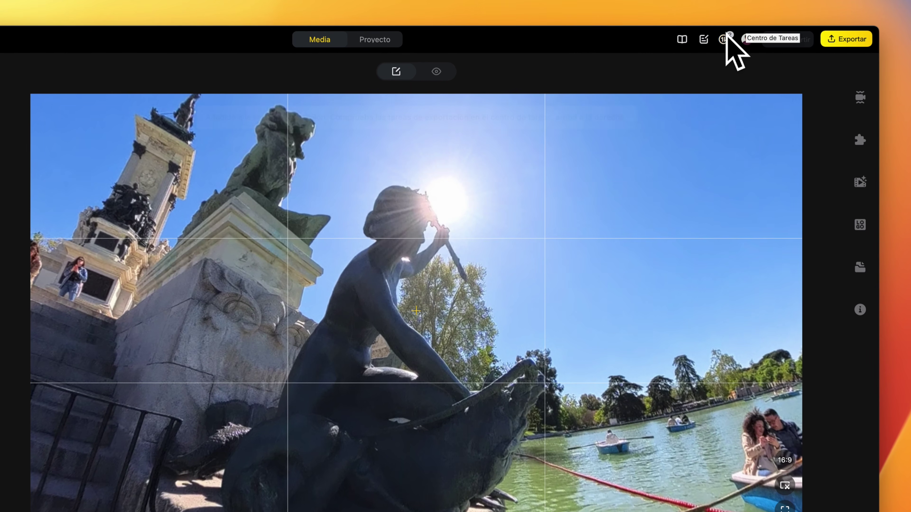
Open the export queue in the task centre and start all the queued exports.
{"action": "left_click", "coordinate": [723, 37]}
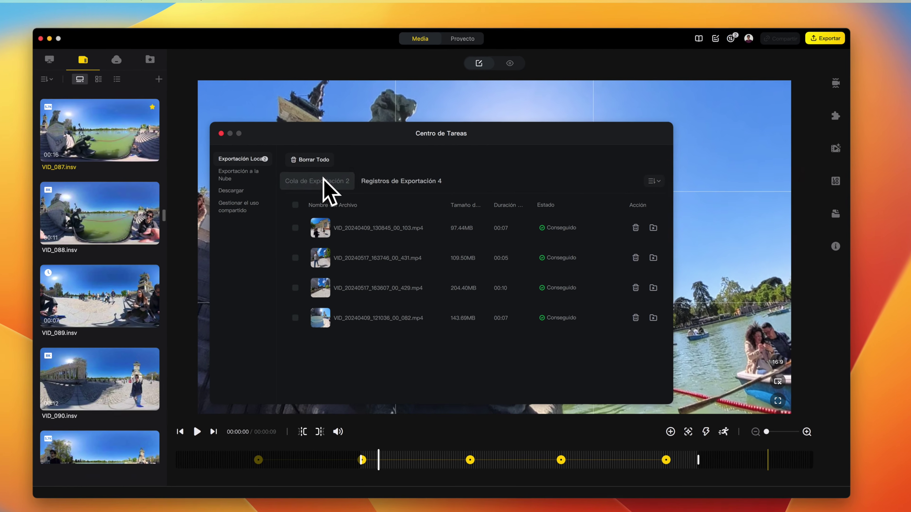
{"action": "left_click", "coordinate": [330, 176]}
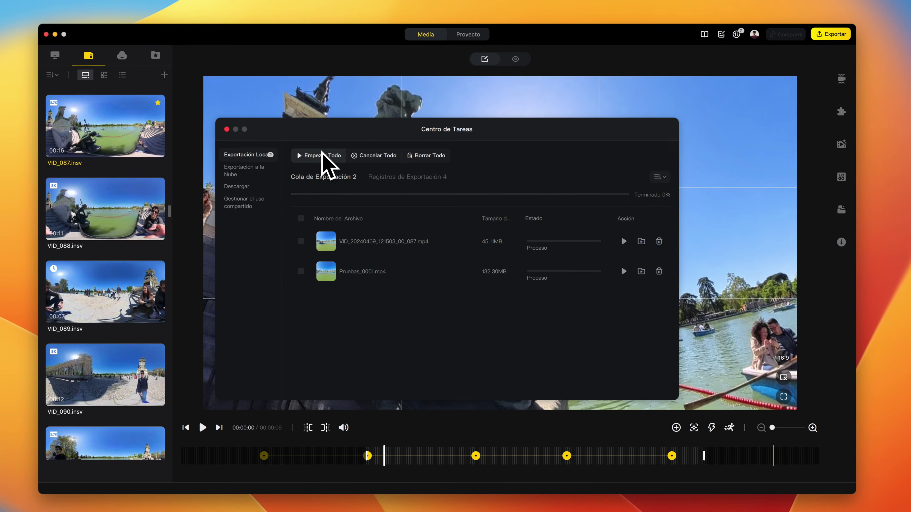
{"action": "left_click", "coordinate": [325, 155]}
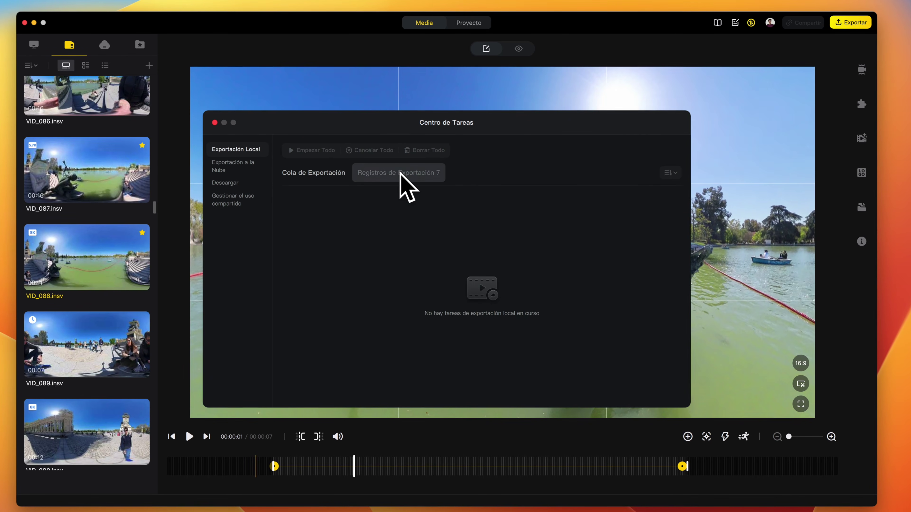
Open the export records in the task centre and show the exported file VID_20240409_130845_00_103.mp4 in its folder.
{"action": "left_click", "coordinate": [398, 175]}
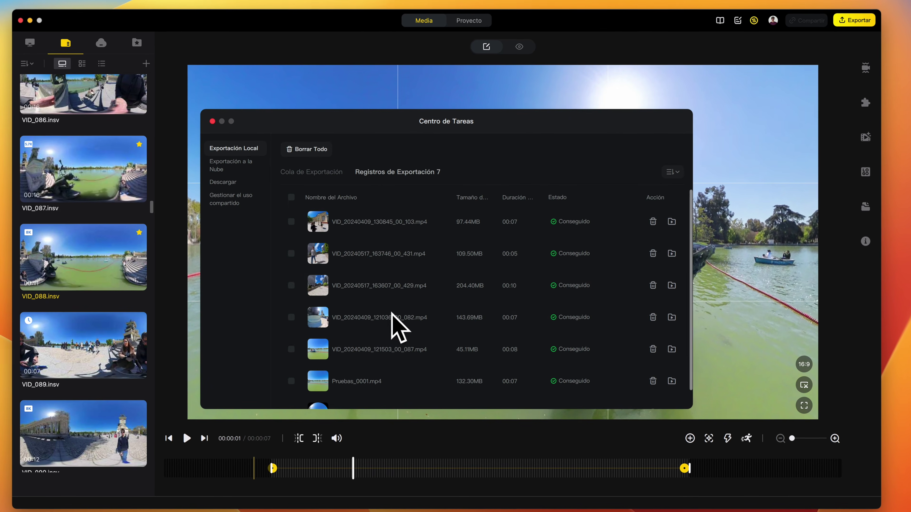
{"action": "left_click", "coordinate": [672, 222]}
{"action": "left_click", "coordinate": [460, 203]}
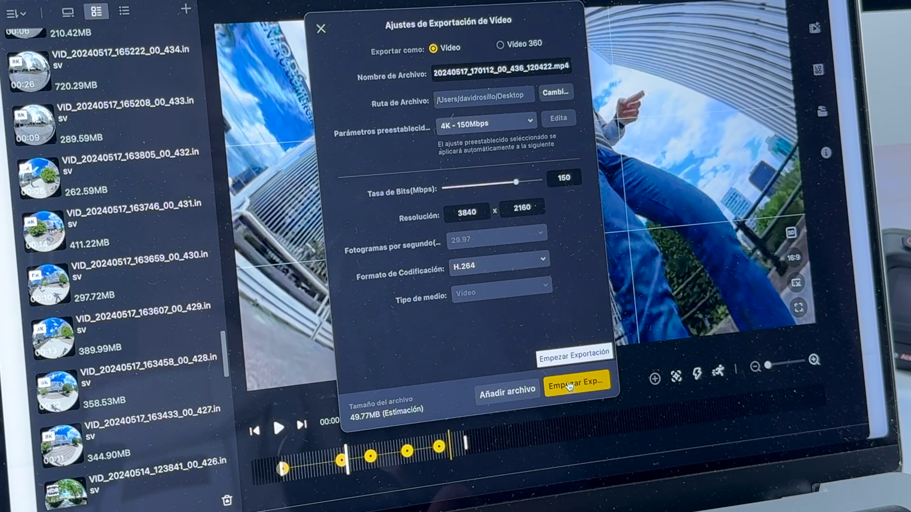
Start exporting the 436 clip at 3840 x 2160, 150 Mbps in H.264, and change the clip's aspect ratio to 9:16.
{"action": "left_click", "coordinate": [569, 386]}
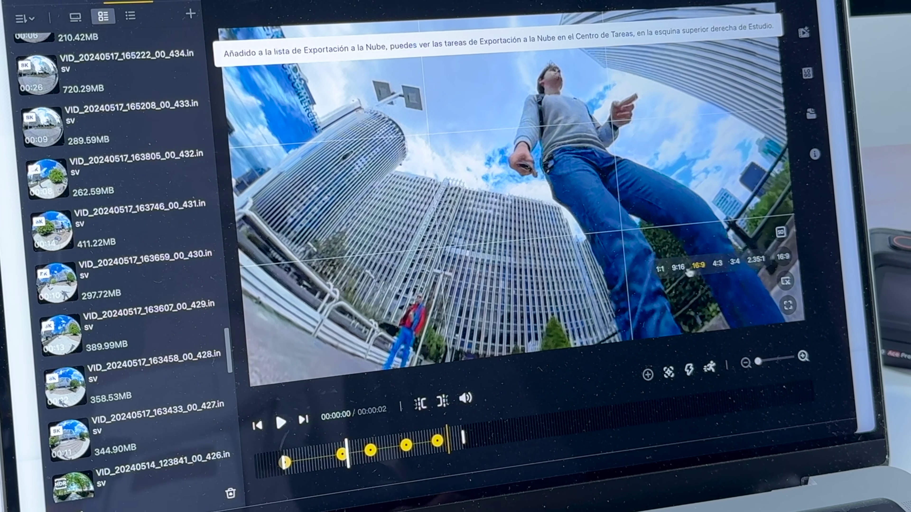
{"action": "left_click", "coordinate": [678, 268]}
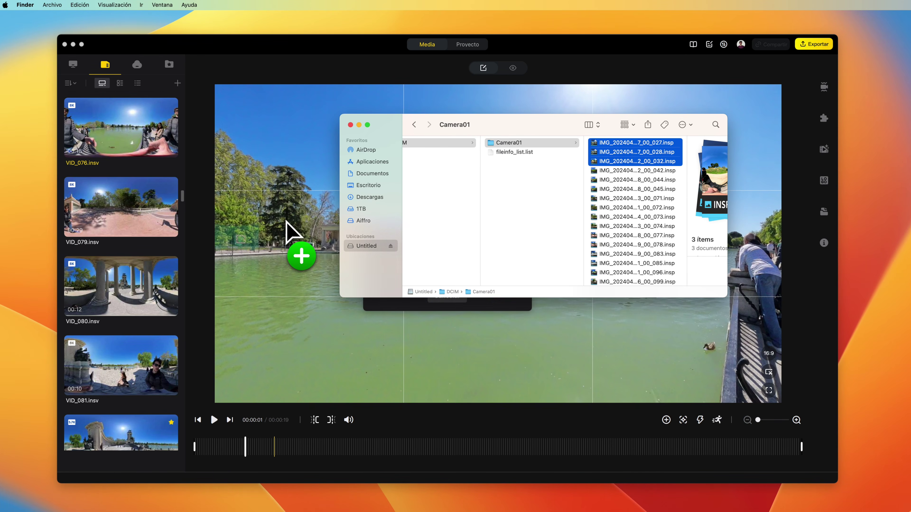
Import the three selected .insp photos from the Camera01 folder into the media library and switch IMG_027.insp to Animate mode.
{"action": "left_click_drag", "start_coordinate": [404, 66], "coordinate": [404, 66]}
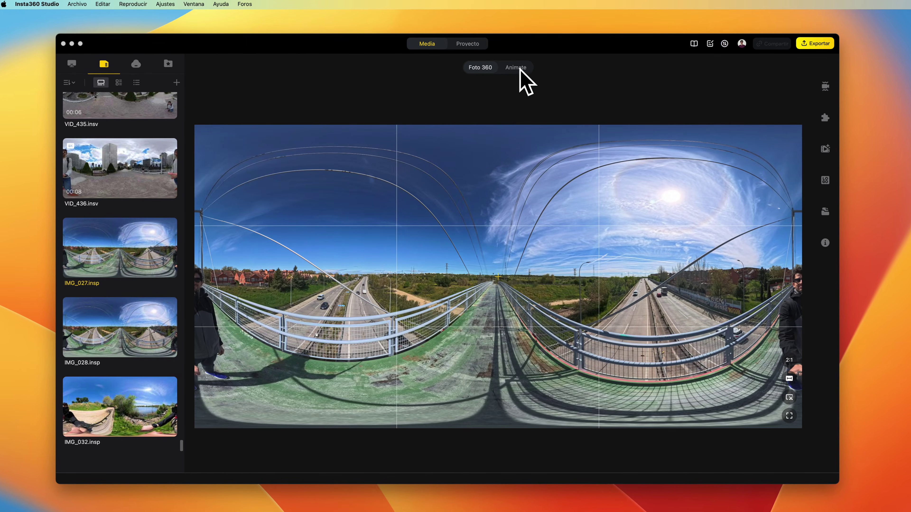
{"action": "left_click", "coordinate": [516, 67]}
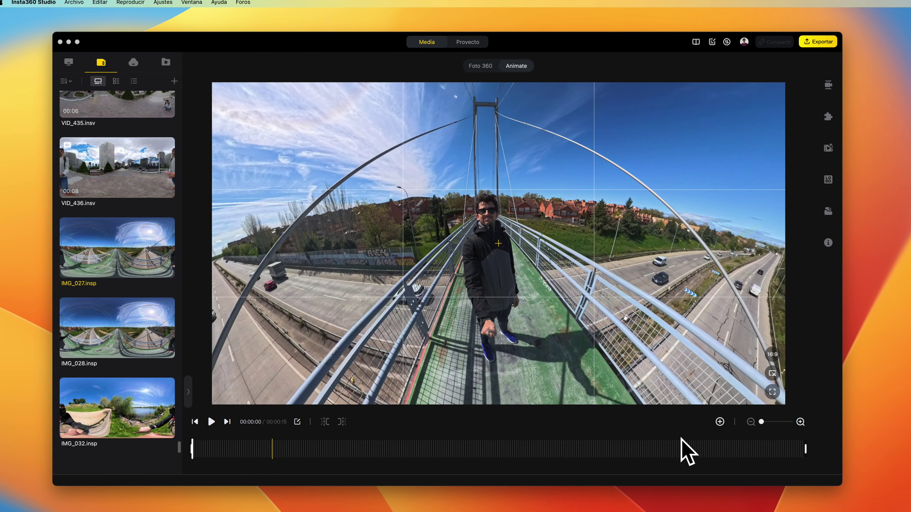
Add a keyframe at the start of the IMG_027.insp animation and choose a different view preset for it.
{"action": "left_click", "coordinate": [719, 421]}
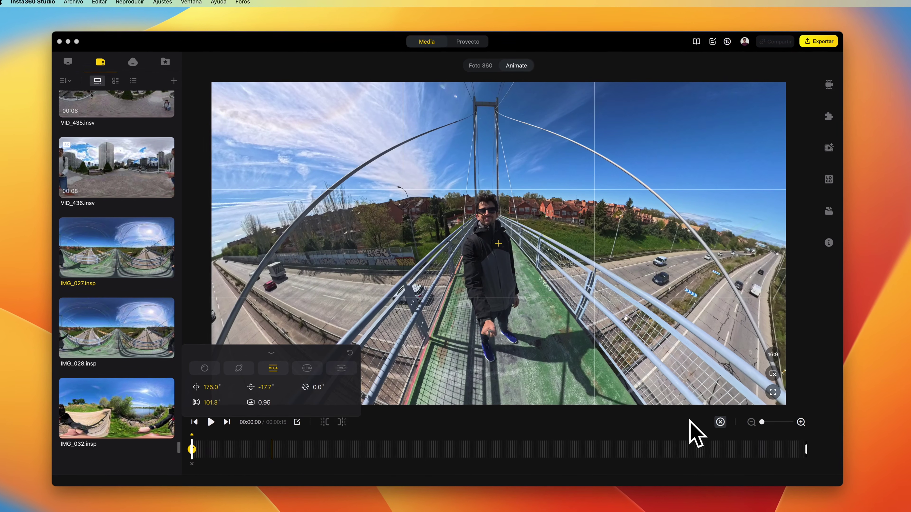
{"action": "left_click", "coordinate": [238, 369]}
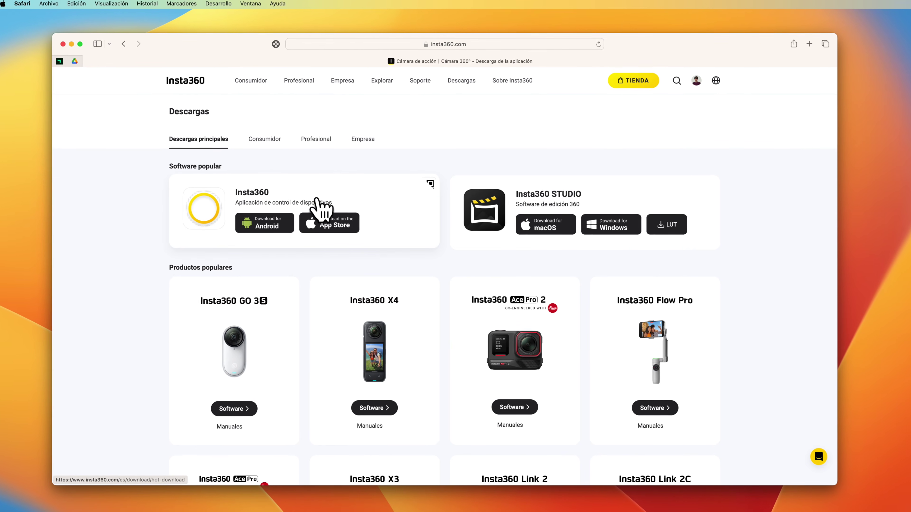
In Safari, open the Insta360 STUDIO download page and view its Windows and macOS versions.
{"action": "left_click", "coordinate": [575, 194]}
{"action": "double_click", "coordinate": [406, 227]}
{"action": "double_click", "coordinate": [450, 229]}
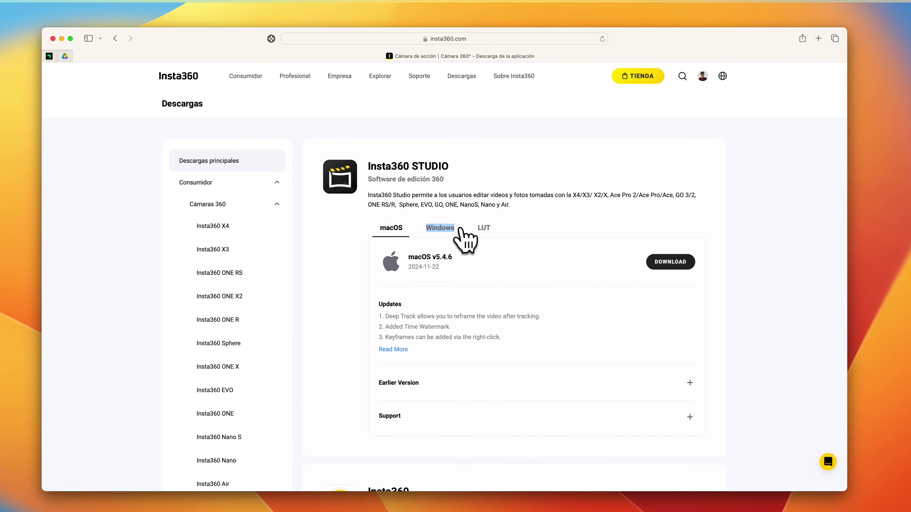
{"action": "left_click", "coordinate": [448, 234]}
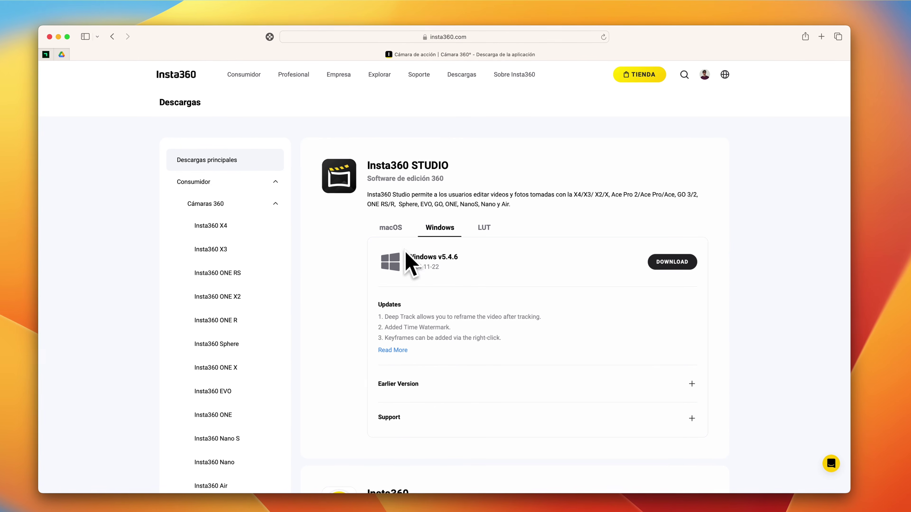
{"action": "left_click", "coordinate": [390, 227]}
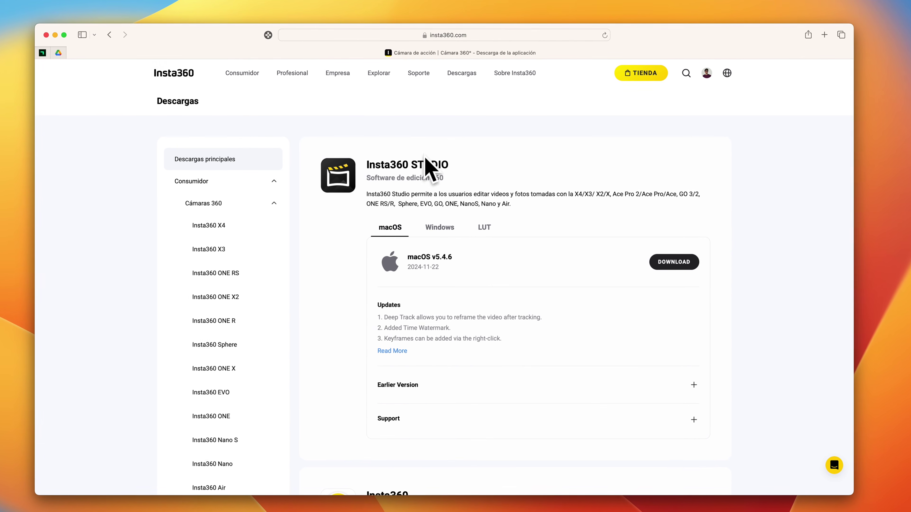
Find the Insta360 mobile app on the downloads page and view its iOS version.
{"action": "scroll", "coordinate": [438, 244], "scroll_direction": "down", "scroll_amount": 6}
{"action": "scroll", "coordinate": [430, 269], "scroll_direction": "down", "scroll_amount": 3}
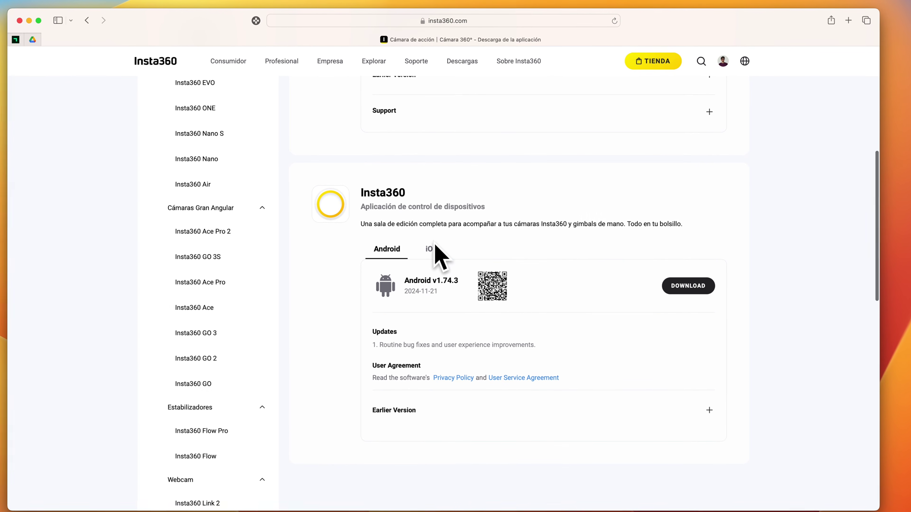
{"action": "left_click", "coordinate": [431, 249]}
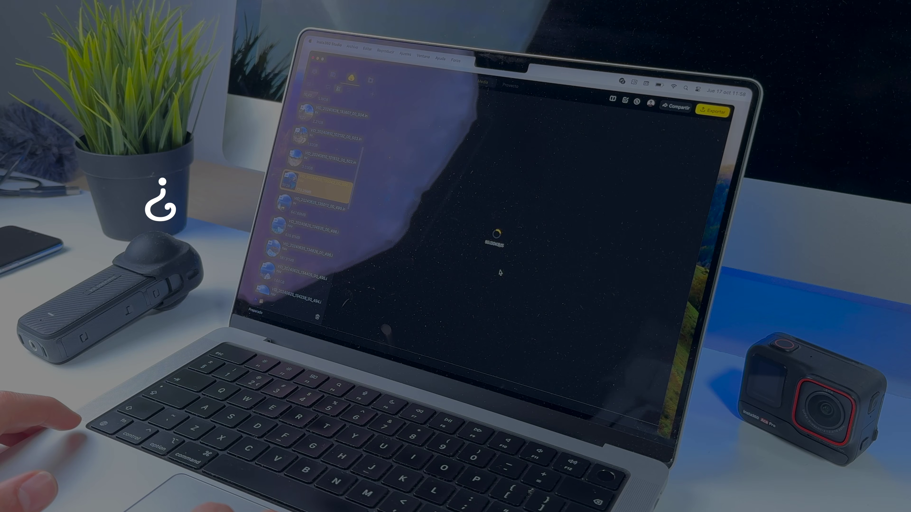